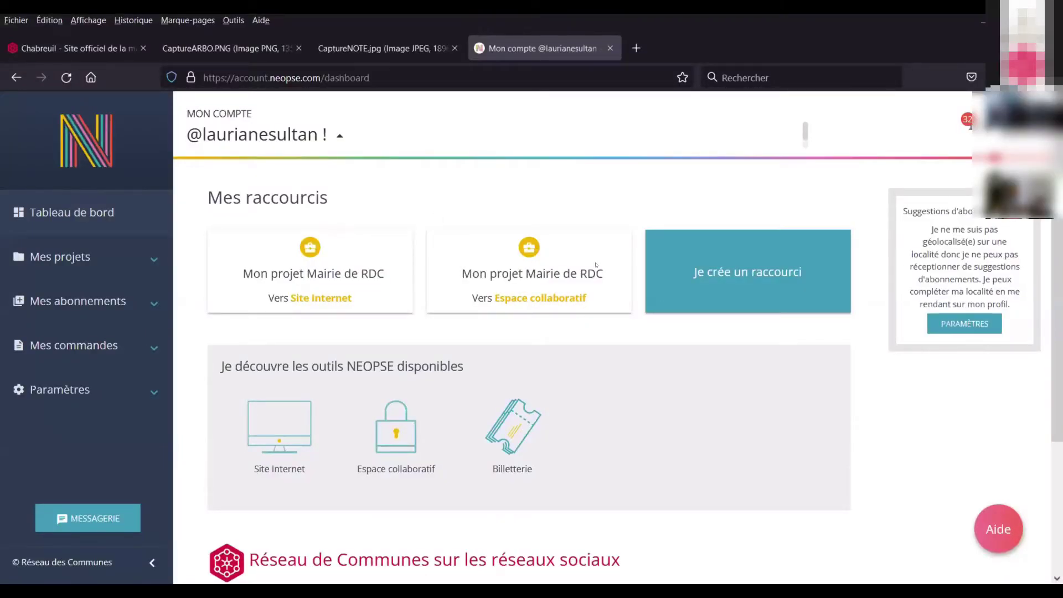
Examine the Chabreuil demo site's home page, the menu plan in CaptureARBO.PNG and the message rating in CaptureNOTE.jpg
{"action": "left_click", "coordinate": [84, 47]}
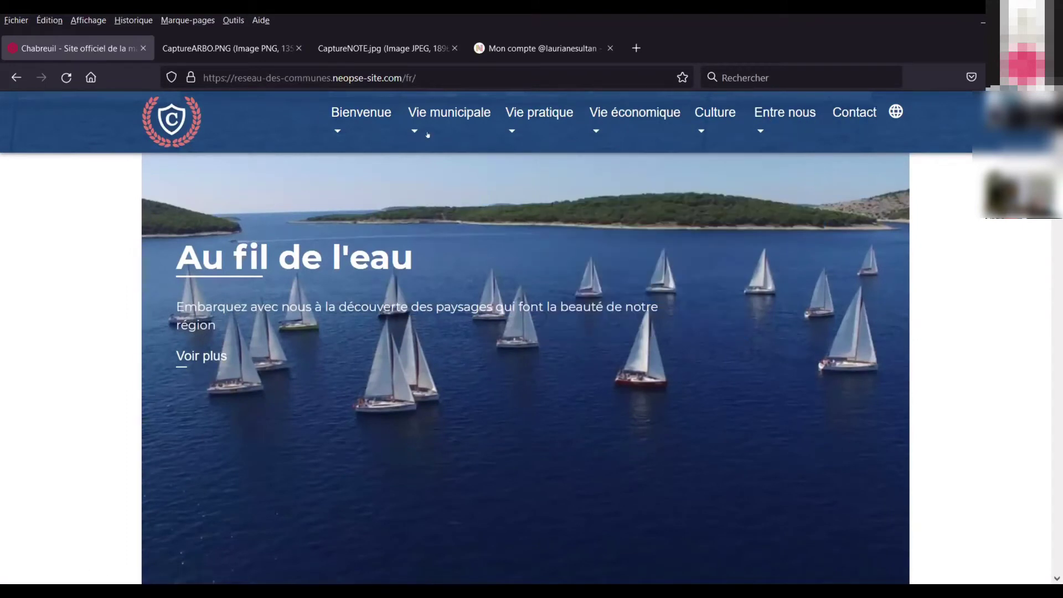
{"action": "mouse_move", "coordinate": [438, 133]}
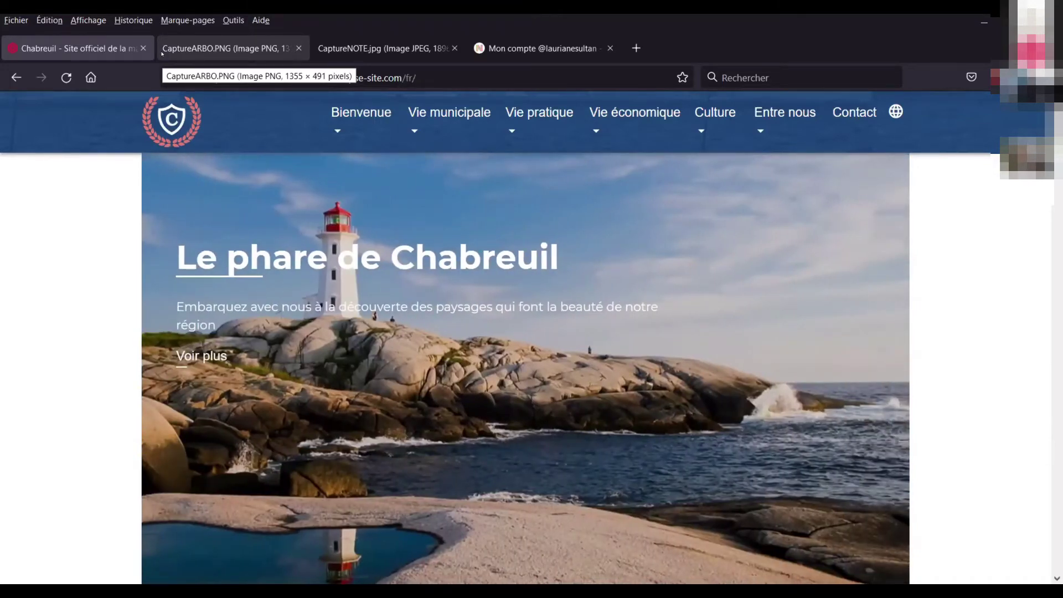
{"action": "left_click", "coordinate": [162, 54]}
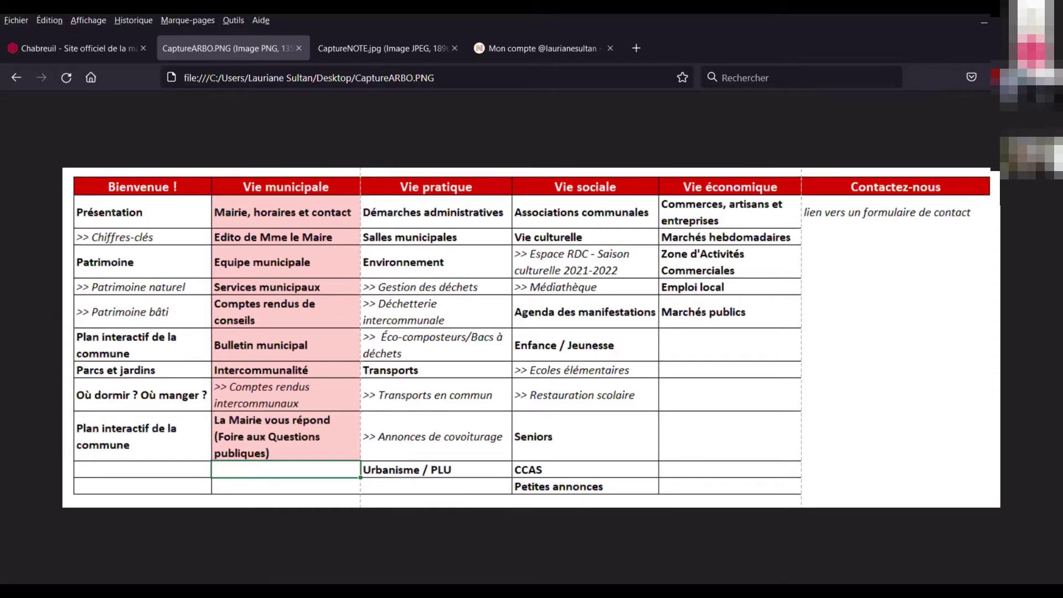
{"action": "left_click", "coordinate": [382, 49]}
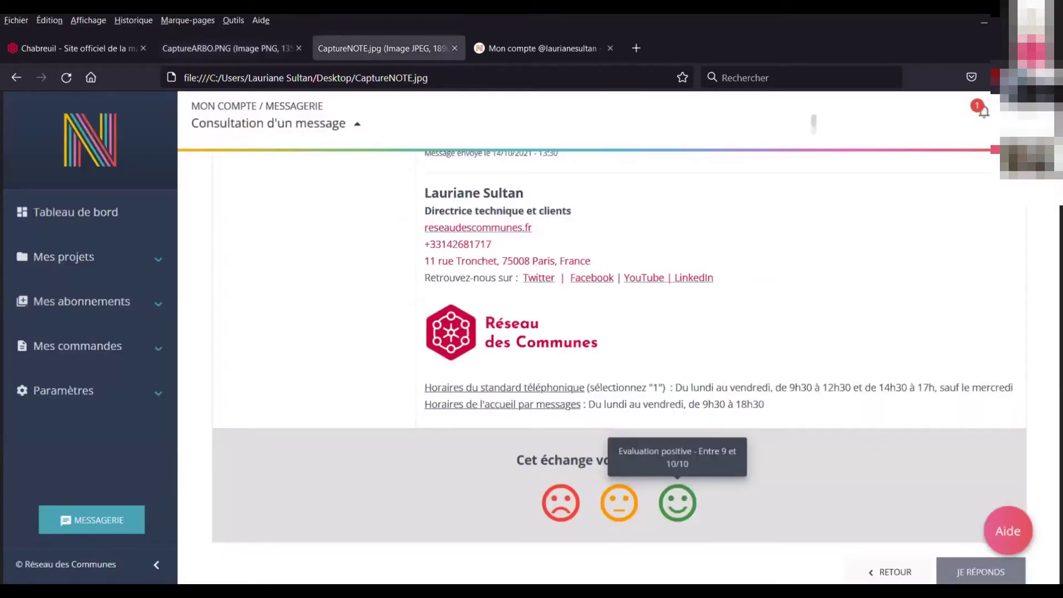
{"action": "left_click", "coordinate": [227, 48]}
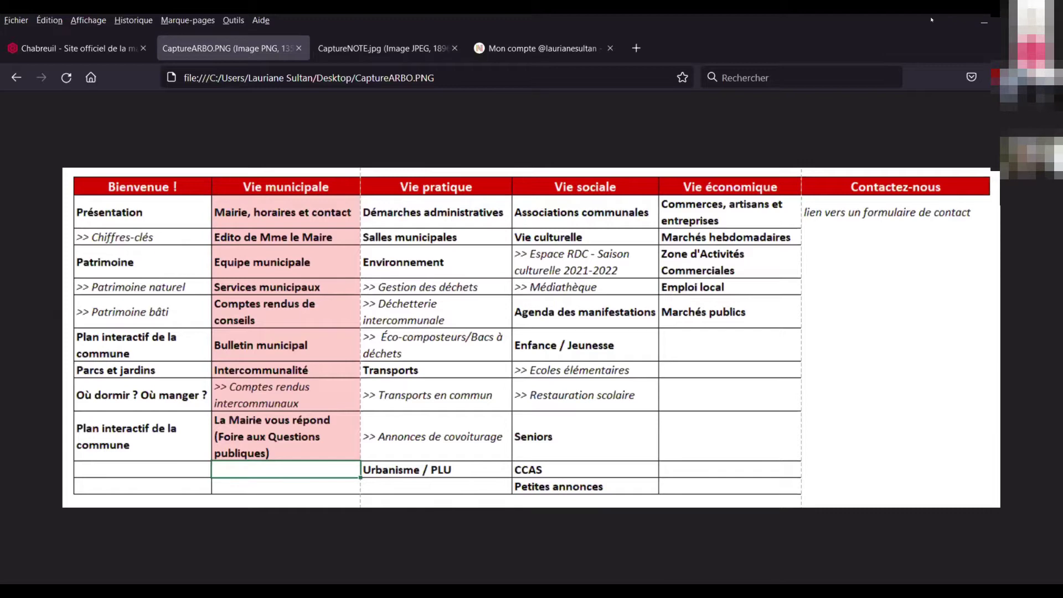
{"action": "left_click", "coordinate": [108, 49]}
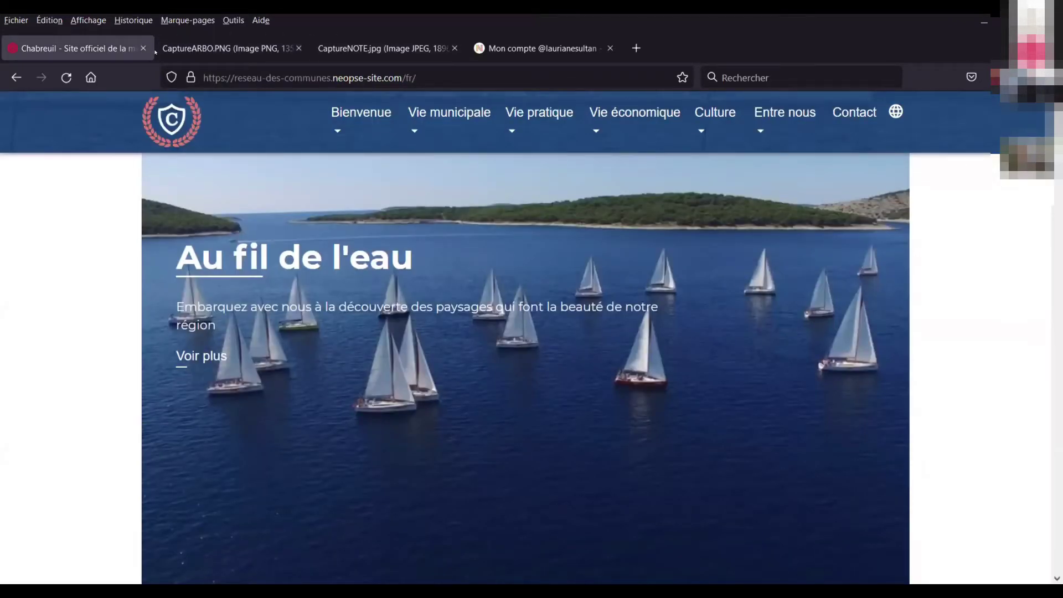
Reload the account dashboard and open the Arborescence page of the Mairie de RDC Site Internet project
{"action": "left_click", "coordinate": [517, 37]}
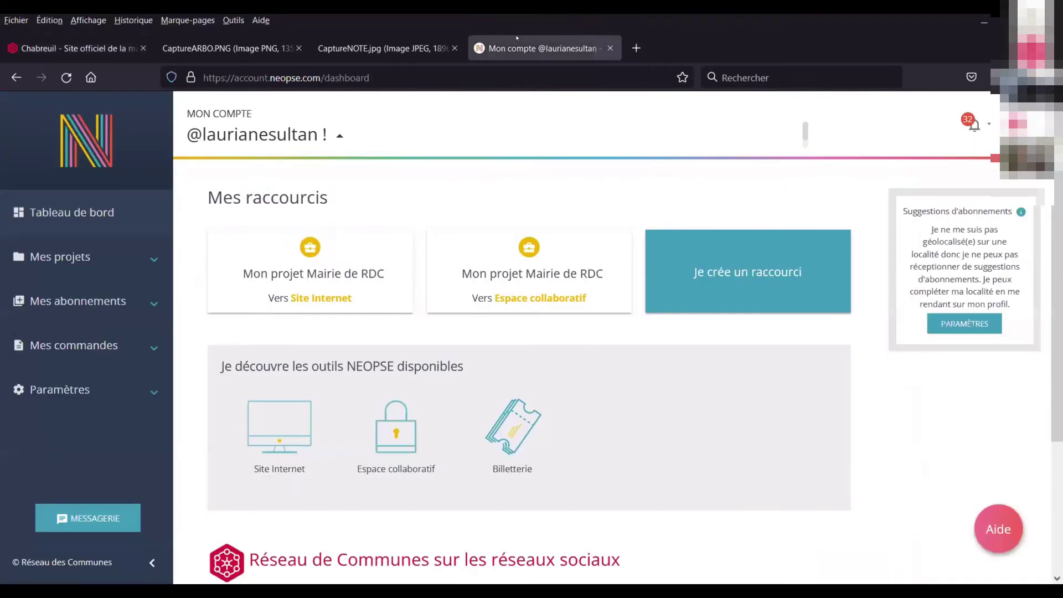
{"action": "left_click", "coordinate": [75, 81]}
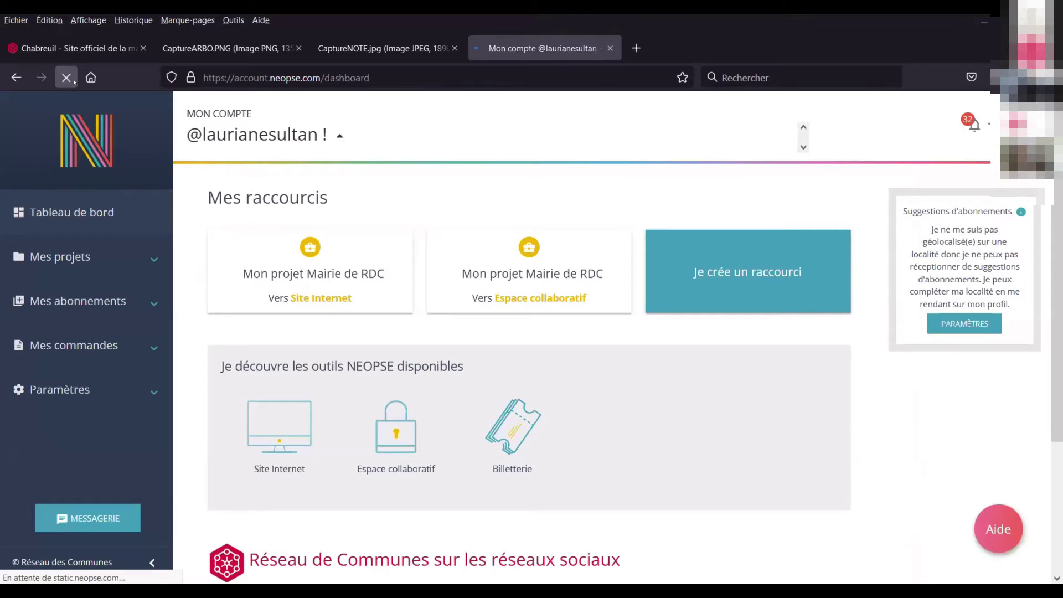
{"action": "left_click", "coordinate": [334, 285]}
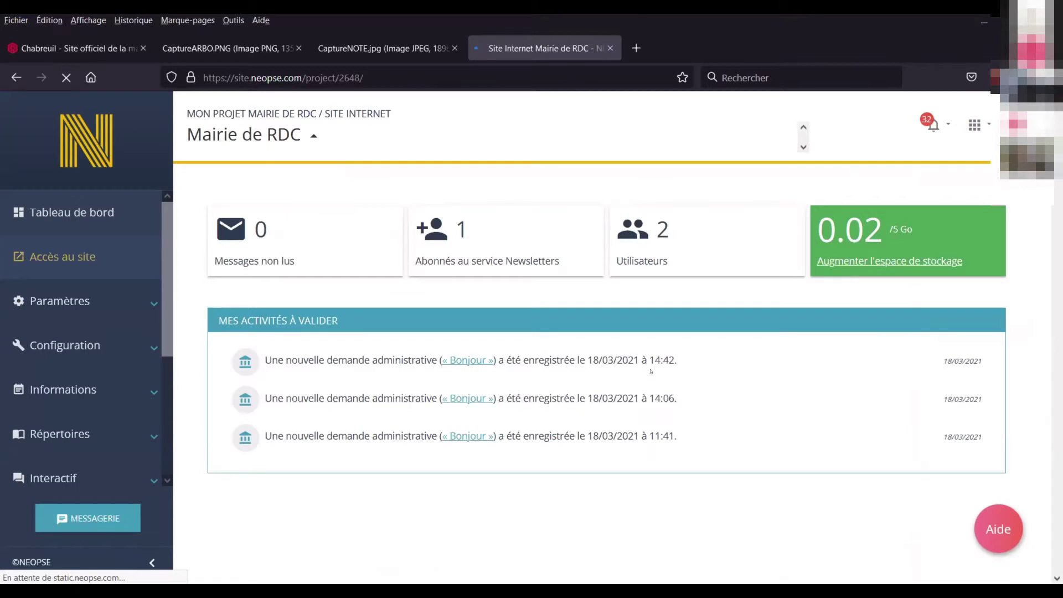
{"action": "left_click", "coordinate": [118, 336]}
{"action": "scroll", "coordinate": [118, 321], "scroll_direction": "down", "scroll_amount": 2}
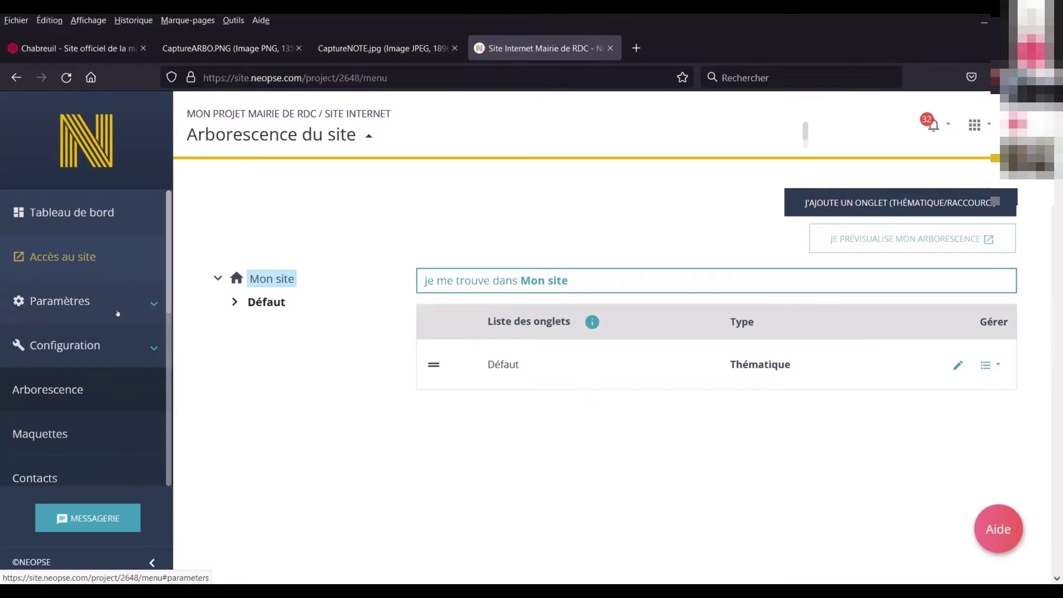
Examine the pages under the Défaut tab and compare the site tree with the menu plan in CaptureARBO.PNG
{"action": "left_click", "coordinate": [234, 302]}
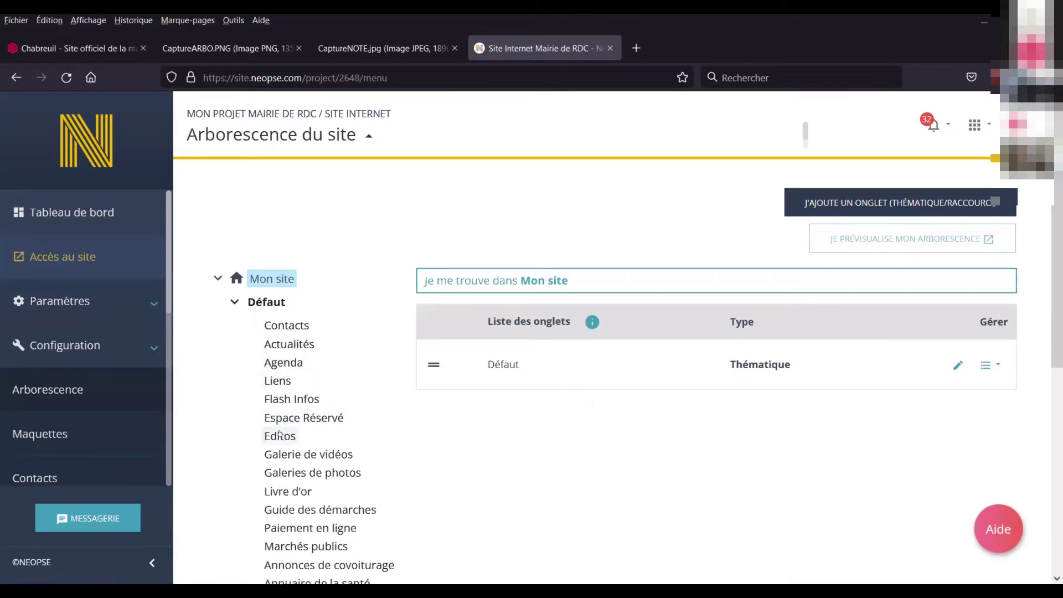
{"action": "left_click", "coordinate": [234, 302]}
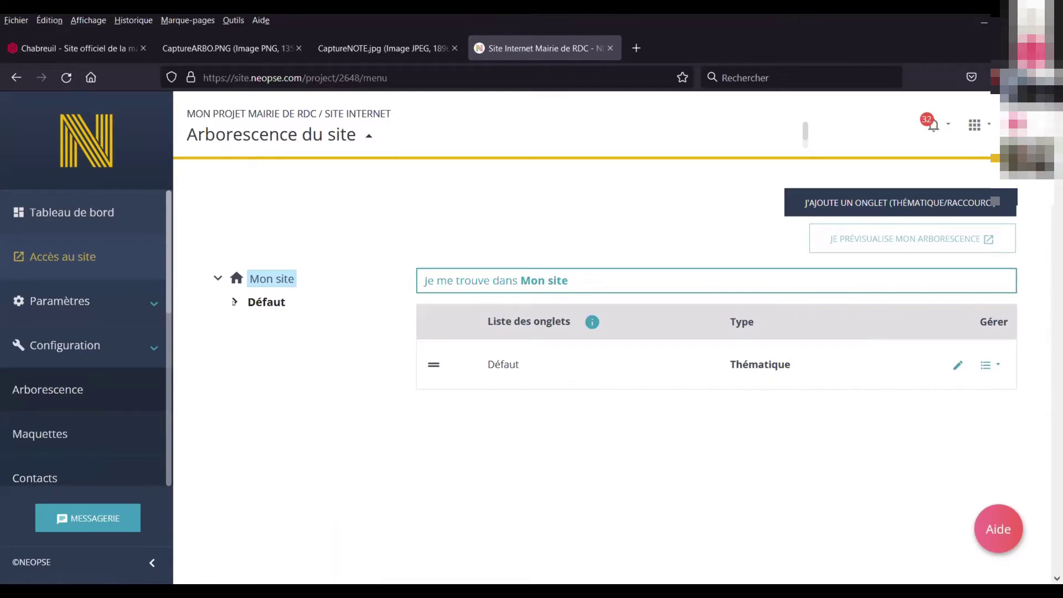
{"action": "left_click", "coordinate": [251, 48]}
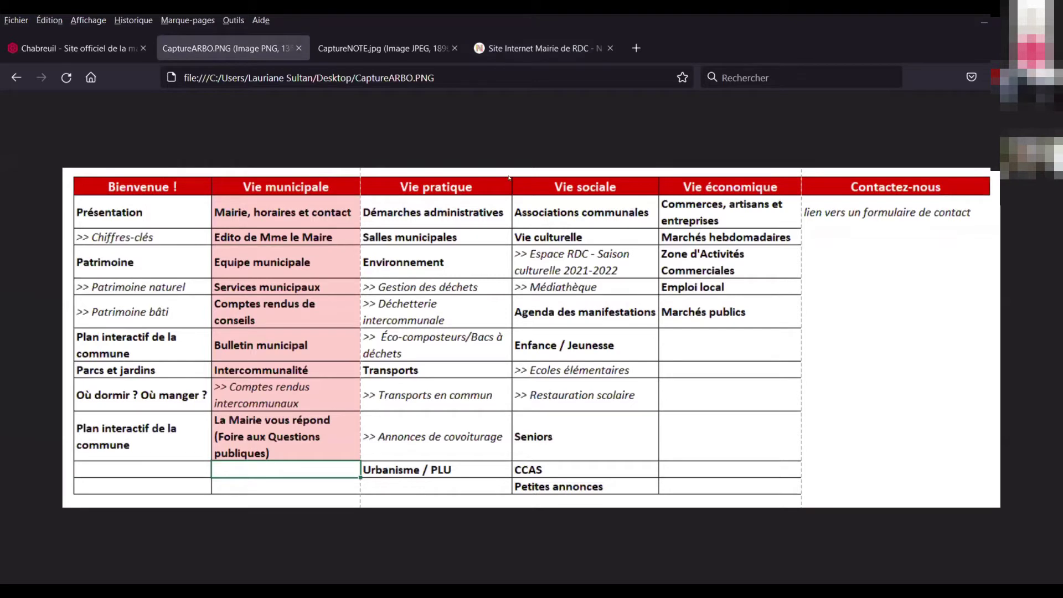
{"action": "left_click", "coordinate": [546, 49]}
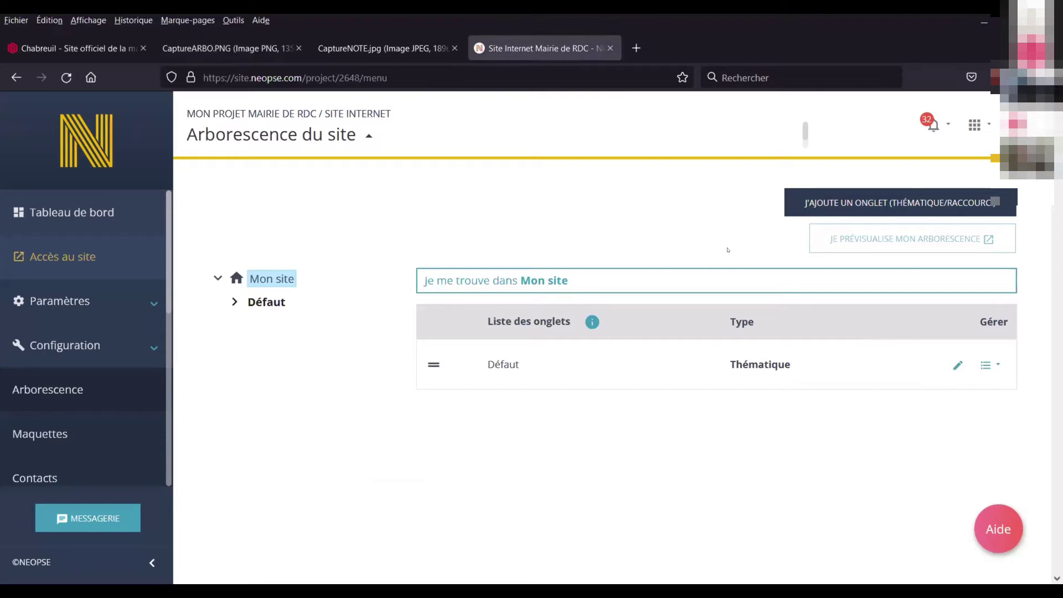
{"action": "left_click", "coordinate": [189, 50]}
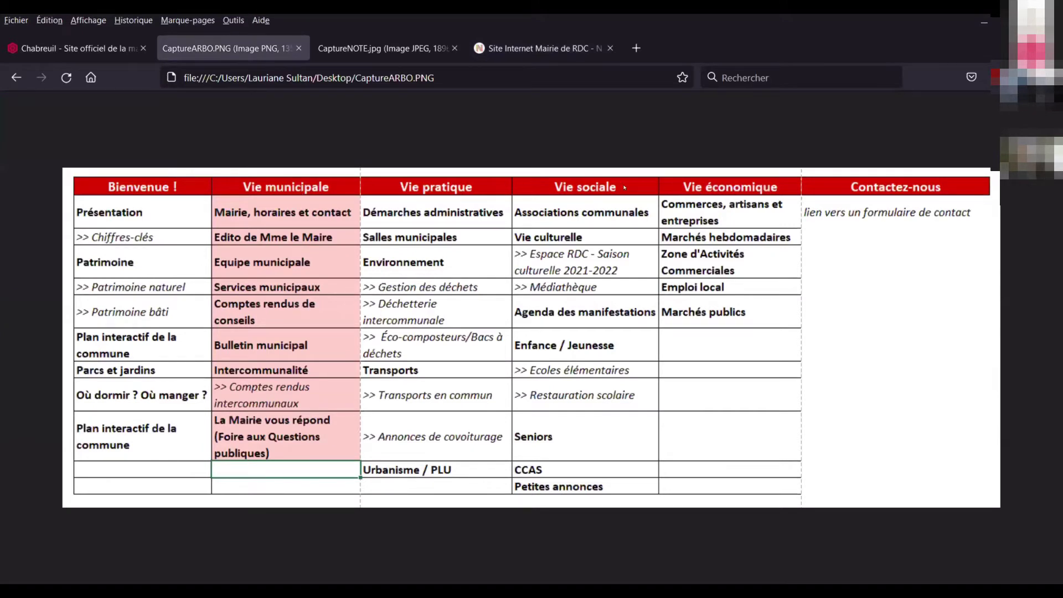
{"action": "left_click", "coordinate": [551, 48]}
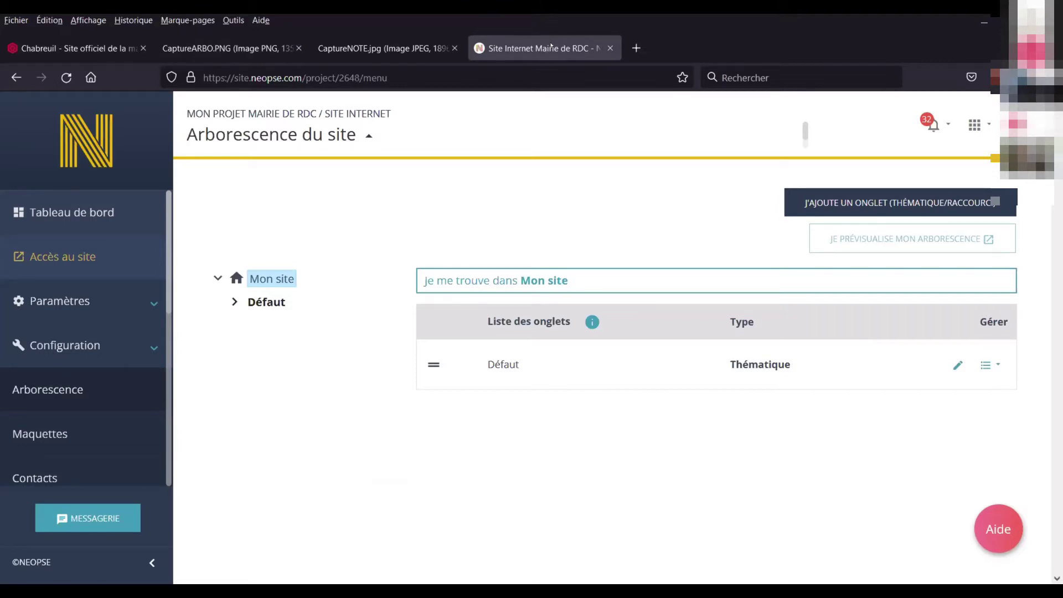
{"action": "left_click", "coordinate": [234, 48]}
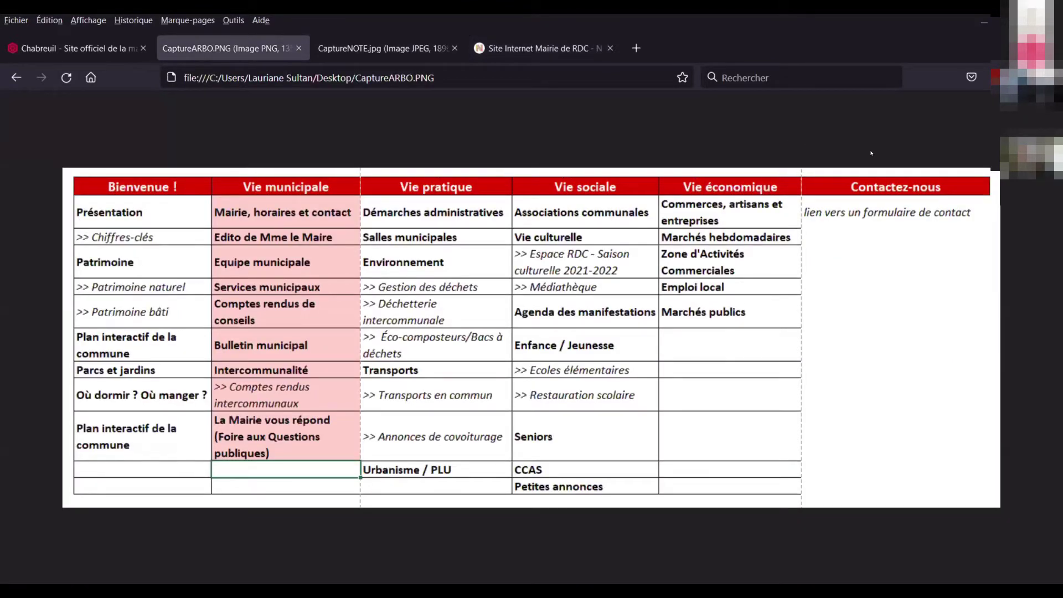
{"action": "left_click", "coordinate": [542, 51]}
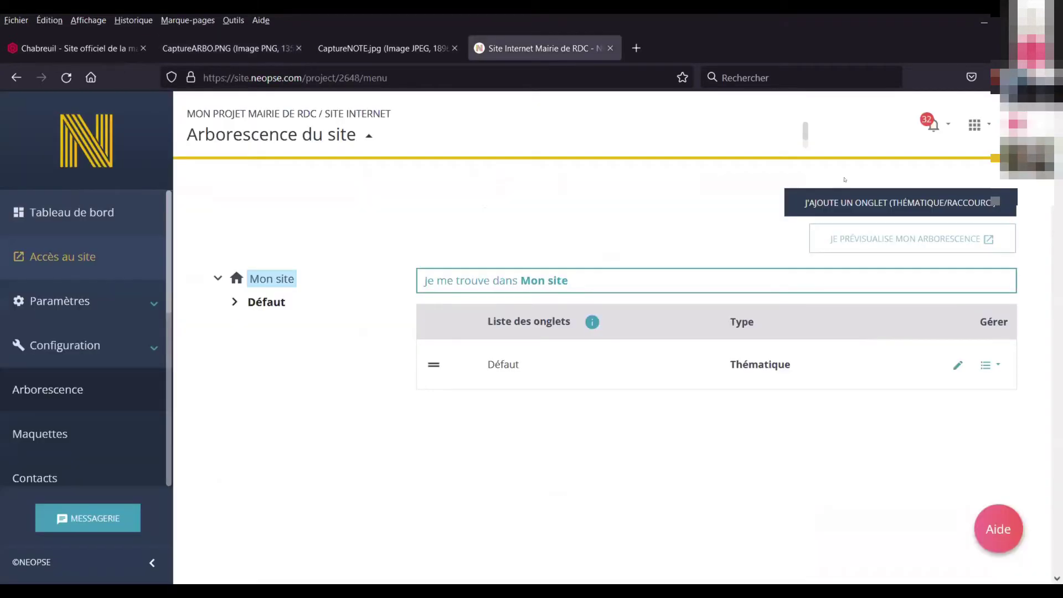
Add a tab of type Thématique named "Bienvenue !" to the site tree, without a thumbnail
{"action": "left_click", "coordinate": [846, 196]}
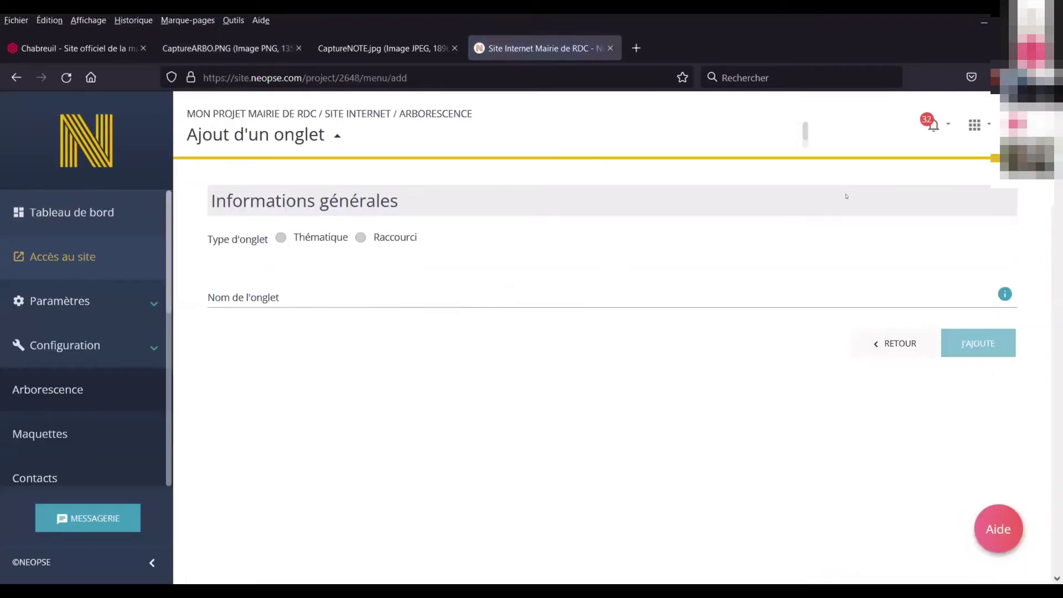
{"action": "left_click", "coordinate": [16, 78]}
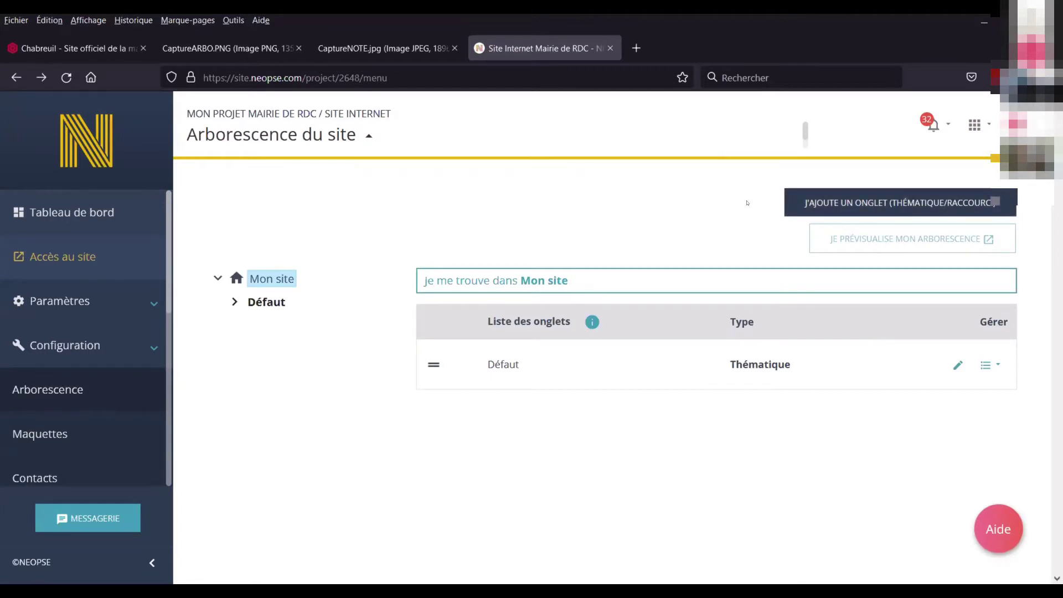
{"action": "left_click", "coordinate": [803, 203]}
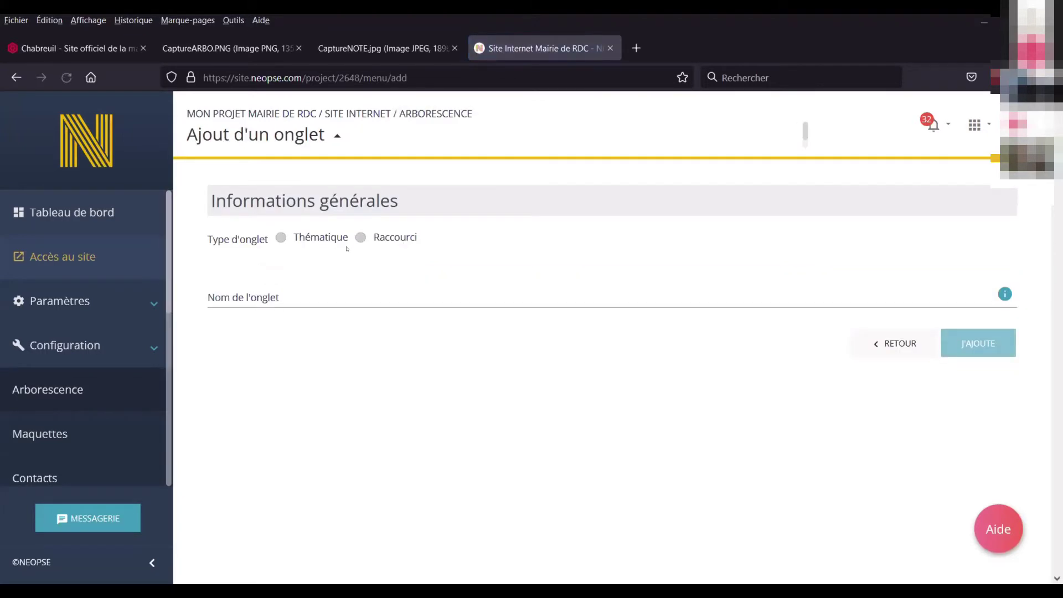
{"action": "left_click", "coordinate": [315, 239]}
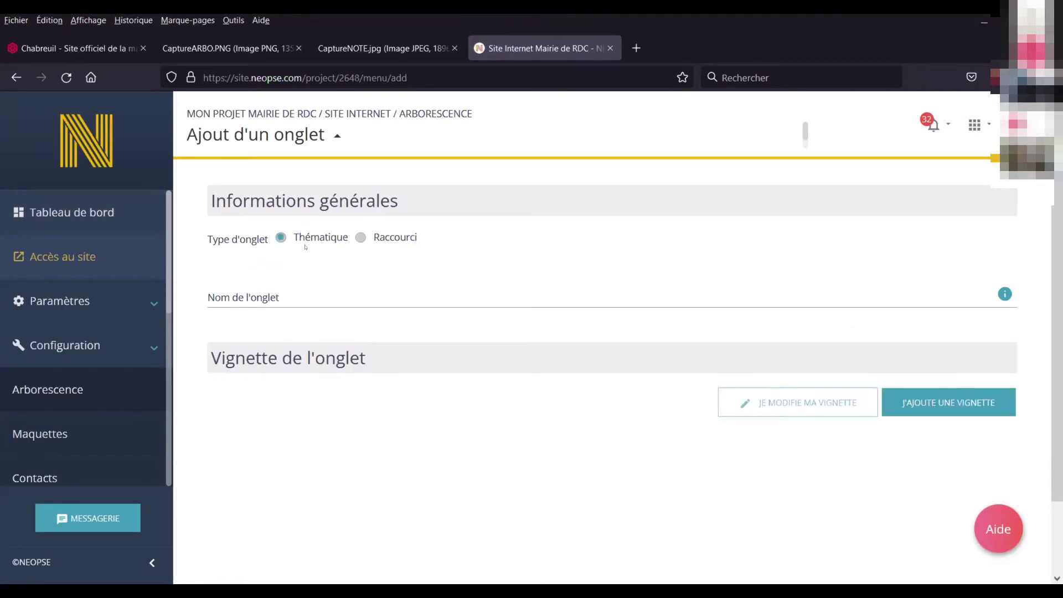
{"action": "left_click", "coordinate": [227, 48]}
{"action": "left_click", "coordinate": [518, 38]}
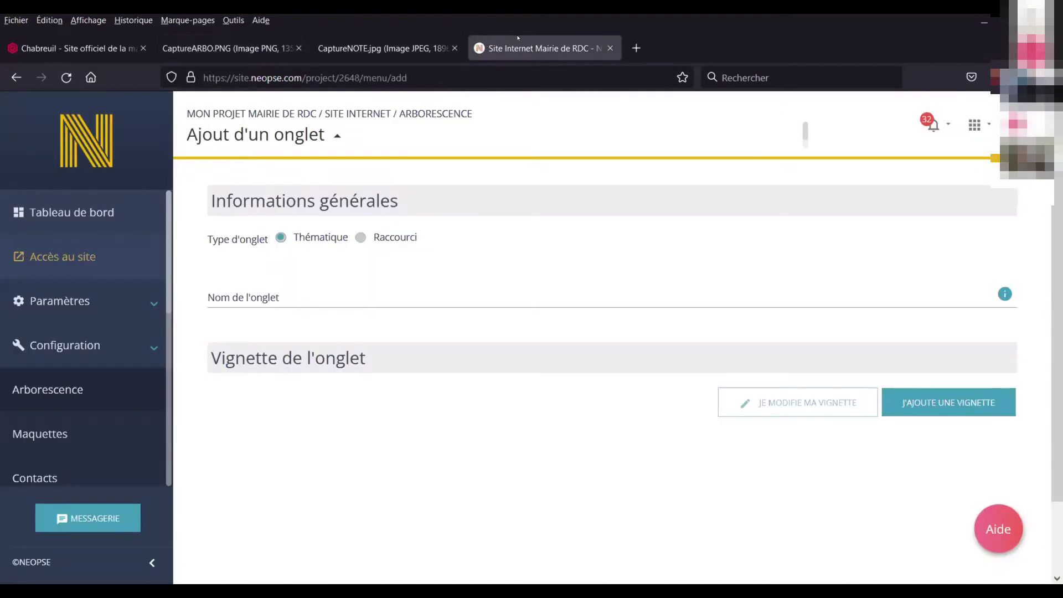
{"action": "left_click", "coordinate": [316, 291]}
{"action": "type", "text": "Bienvenue"}
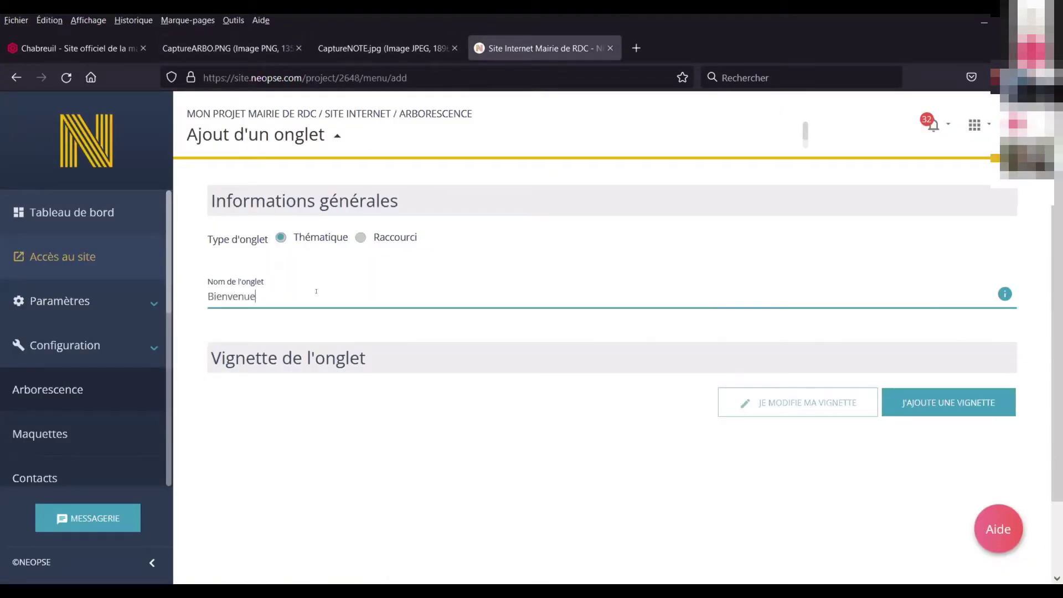
{"action": "type", "text": " !"}
{"action": "scroll", "coordinate": [816, 372], "scroll_direction": "down", "scroll_amount": 2}
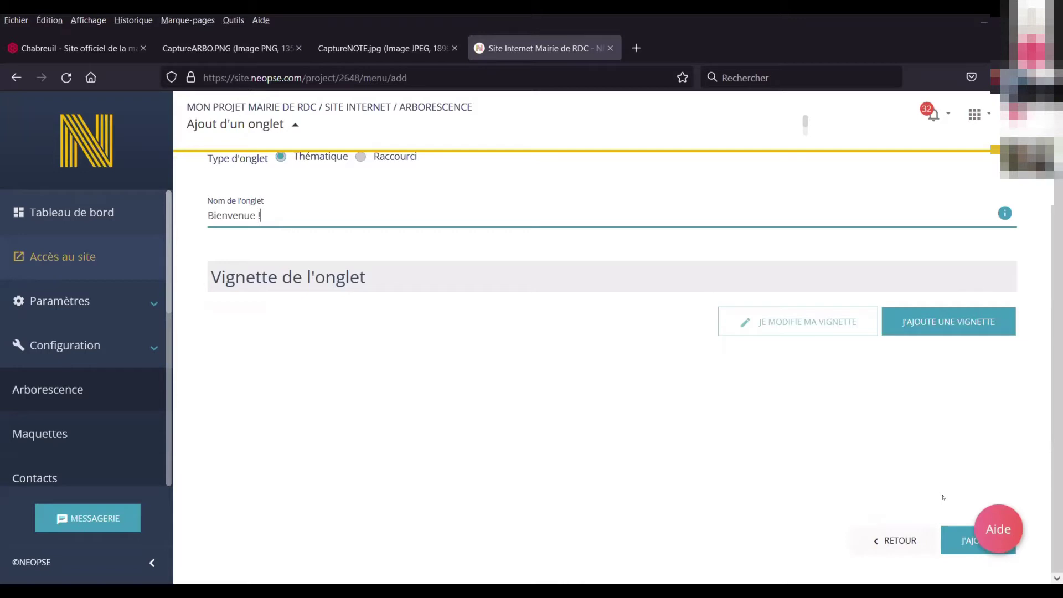
{"action": "left_click", "coordinate": [945, 540]}
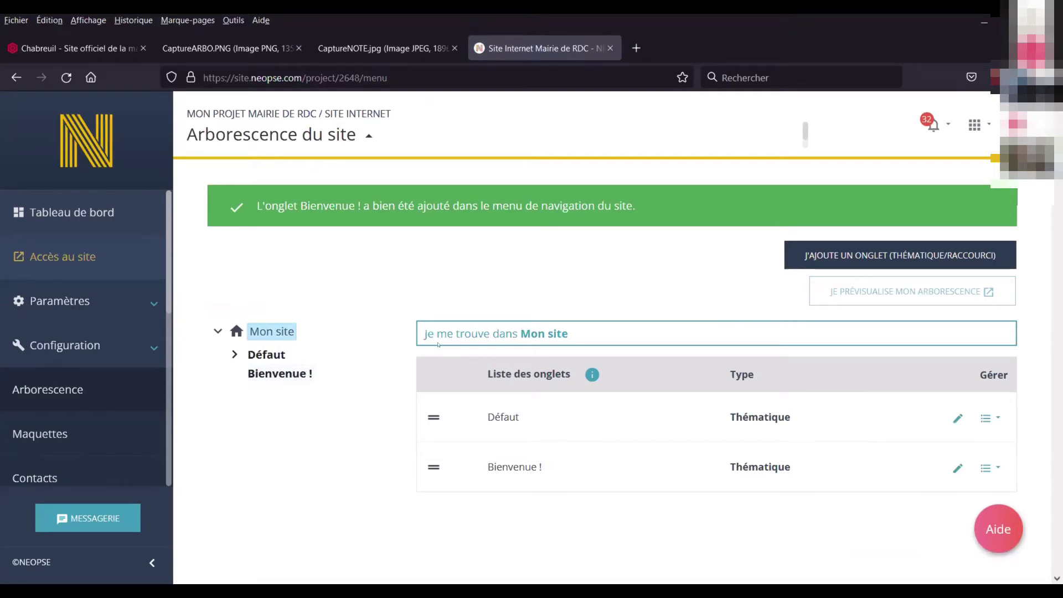
Add a second tab of type Thématique named "Vie municipale" to the site tree
{"action": "left_click", "coordinate": [793, 266]}
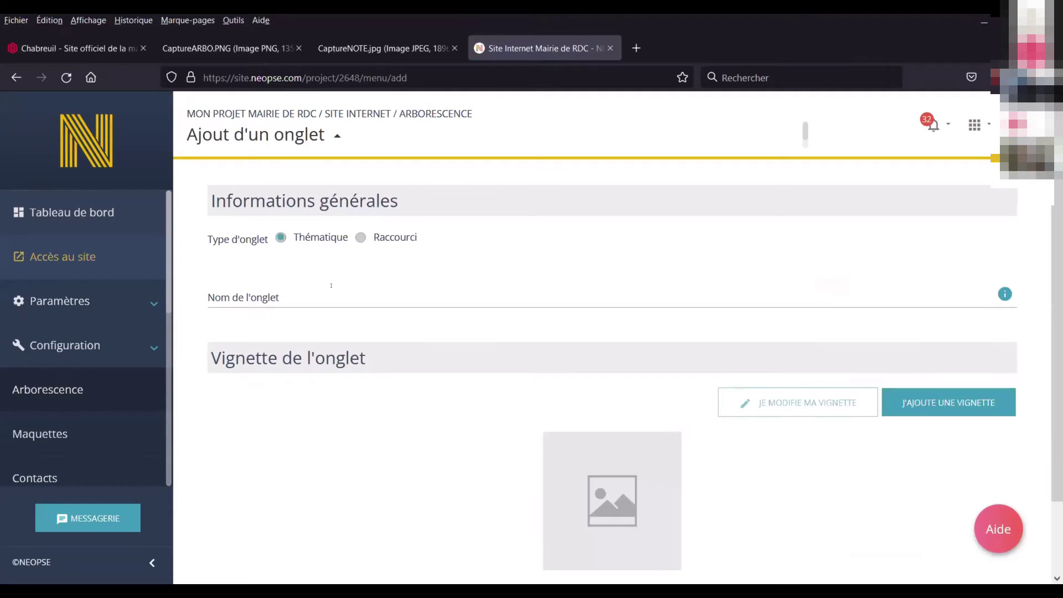
{"action": "left_click", "coordinate": [331, 286]}
{"action": "left_click", "coordinate": [227, 48]}
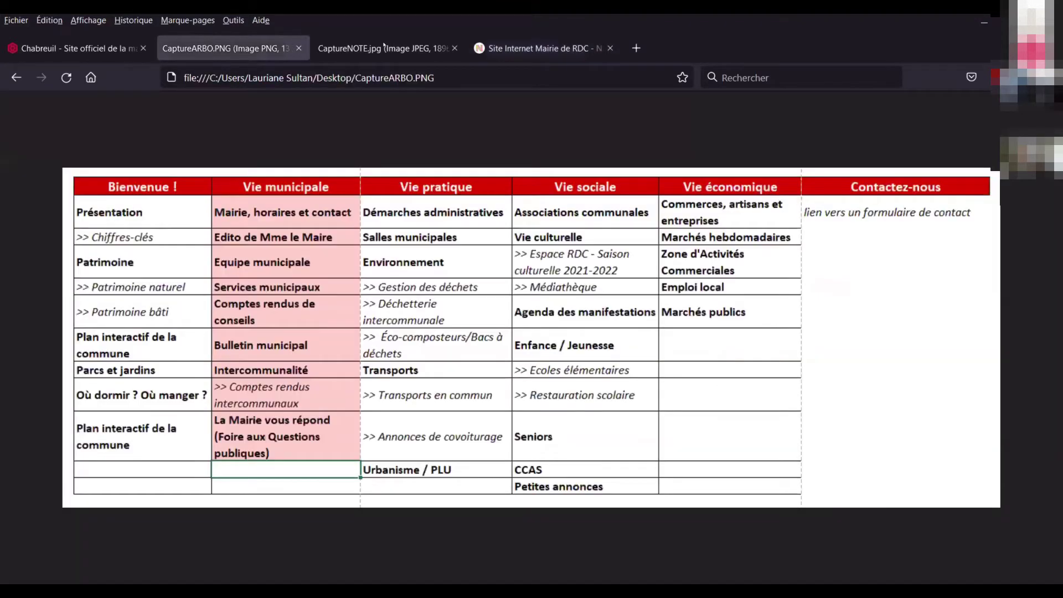
{"action": "left_click", "coordinate": [500, 49]}
{"action": "type", "text": "Vie munici"}
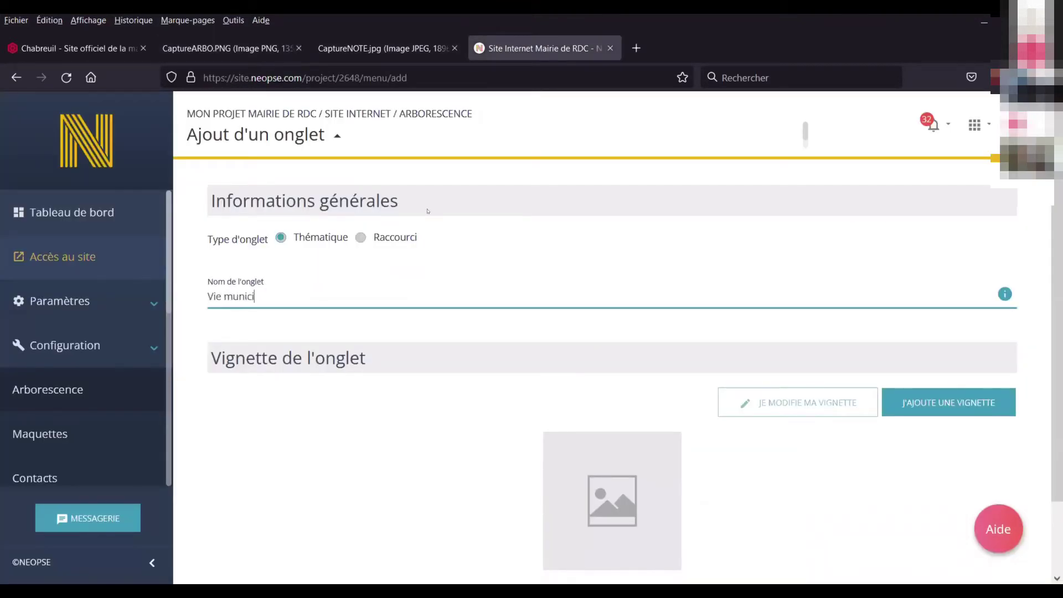
{"action": "type", "text": "pale"}
{"action": "scroll", "coordinate": [536, 223], "scroll_direction": "down", "scroll_amount": 2}
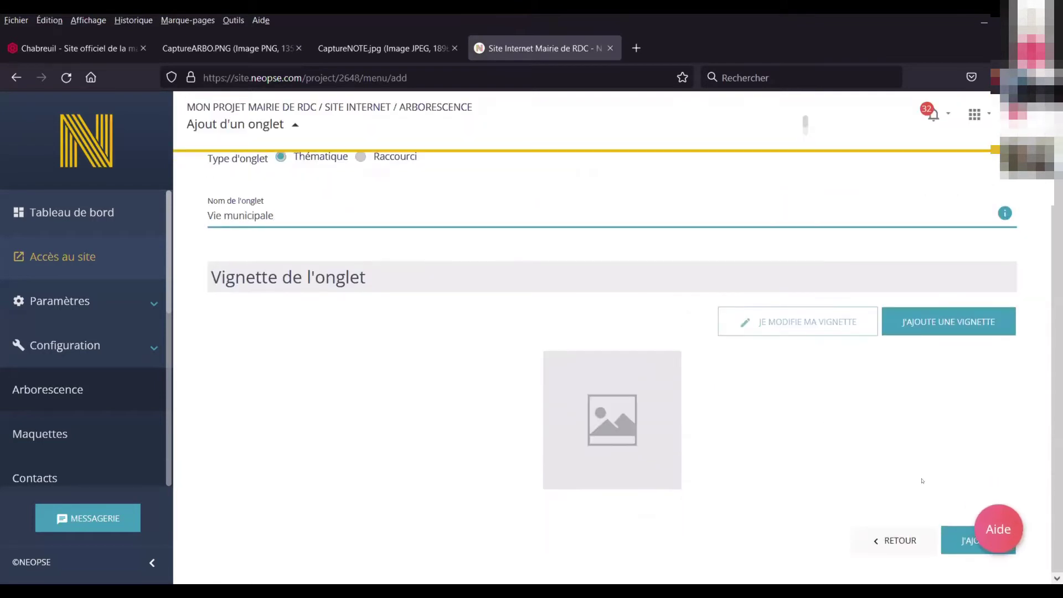
{"action": "left_click", "coordinate": [944, 540]}
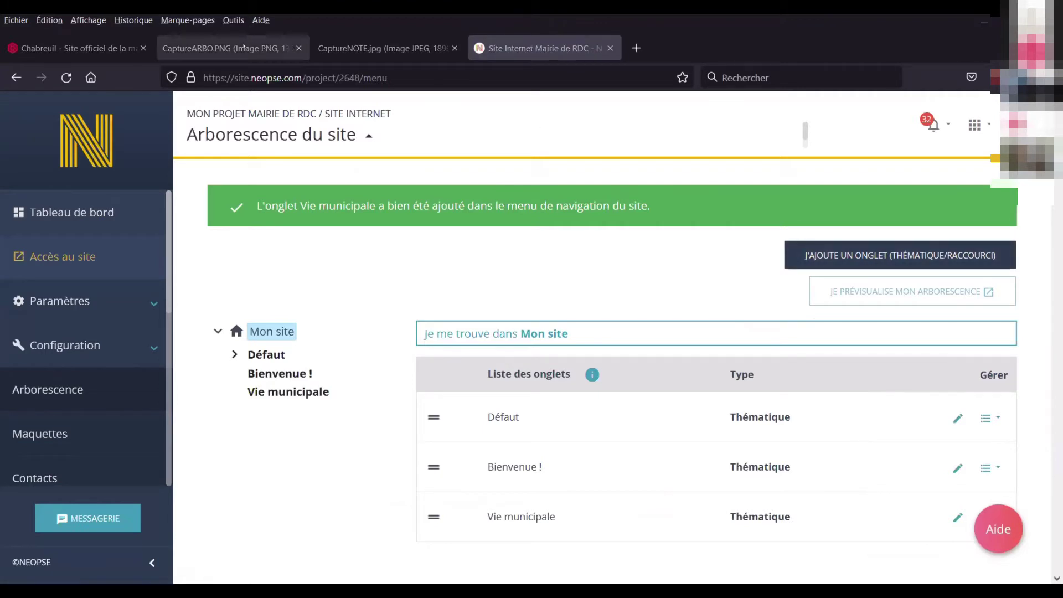
Draft a tab of type Raccourci named "Contactez-nous" with the thématique Défaut, and return to the site tree without adding it
{"action": "left_click", "coordinate": [277, 48]}
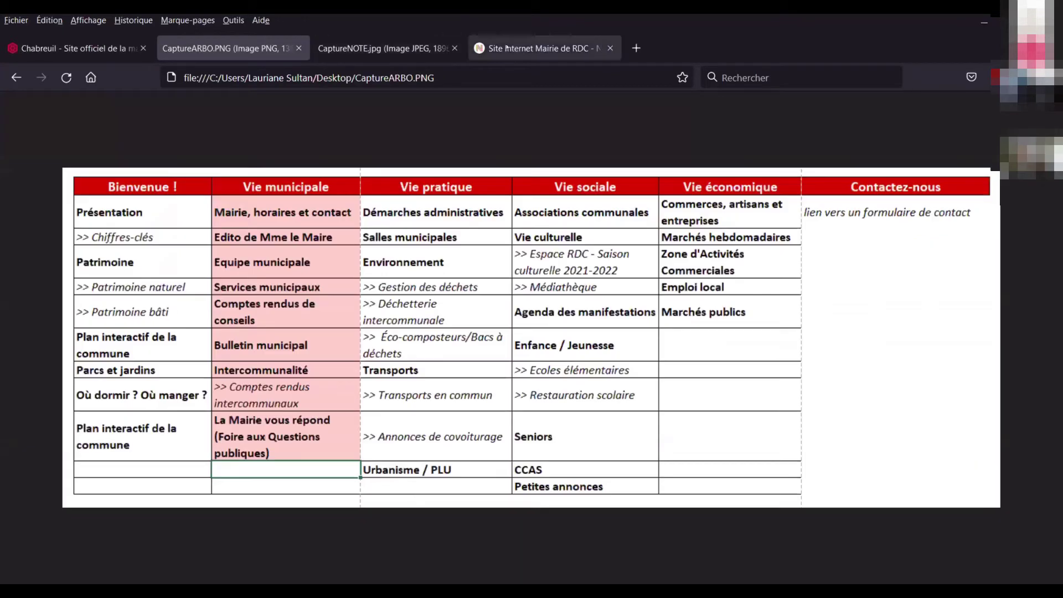
{"action": "left_click", "coordinate": [507, 48]}
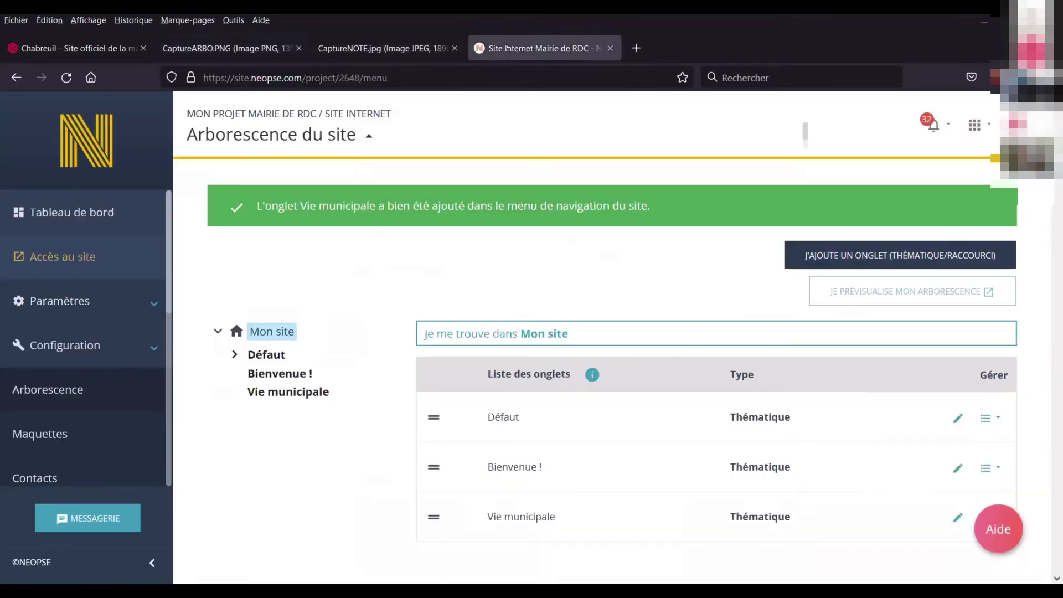
{"action": "left_click", "coordinate": [856, 255]}
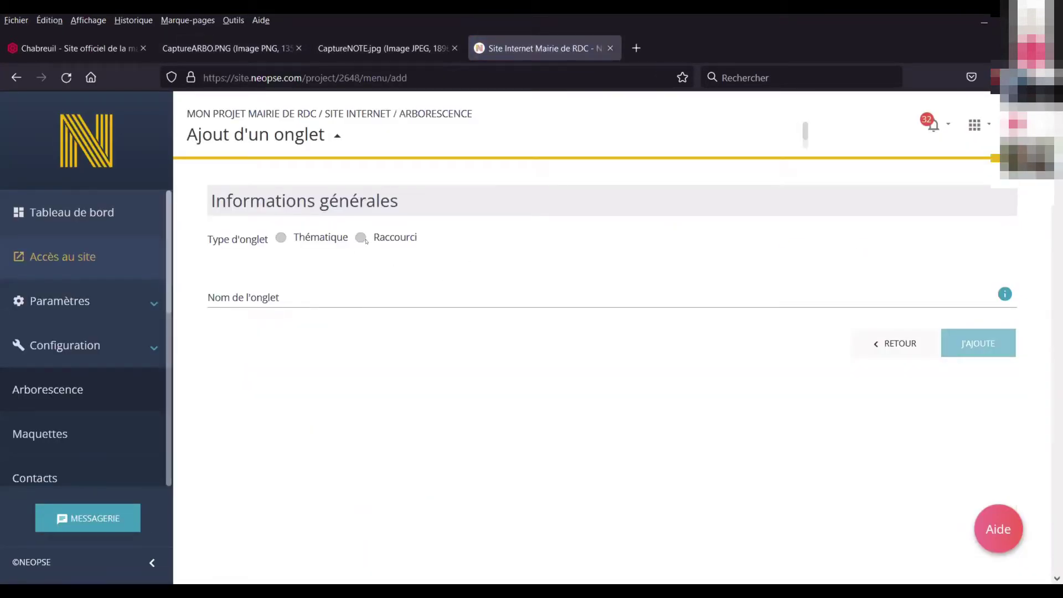
{"action": "left_click", "coordinate": [362, 239]}
{"action": "left_click", "coordinate": [324, 300]}
{"action": "type", "text": "C"}
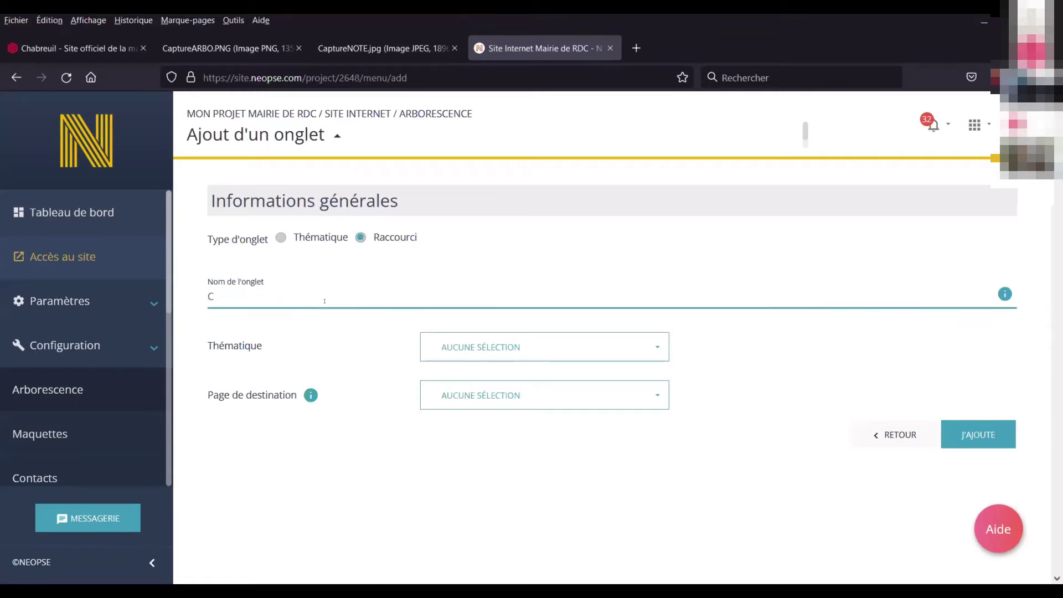
{"action": "type", "text": "ontactez-nous"}
{"action": "left_click", "coordinate": [464, 346]}
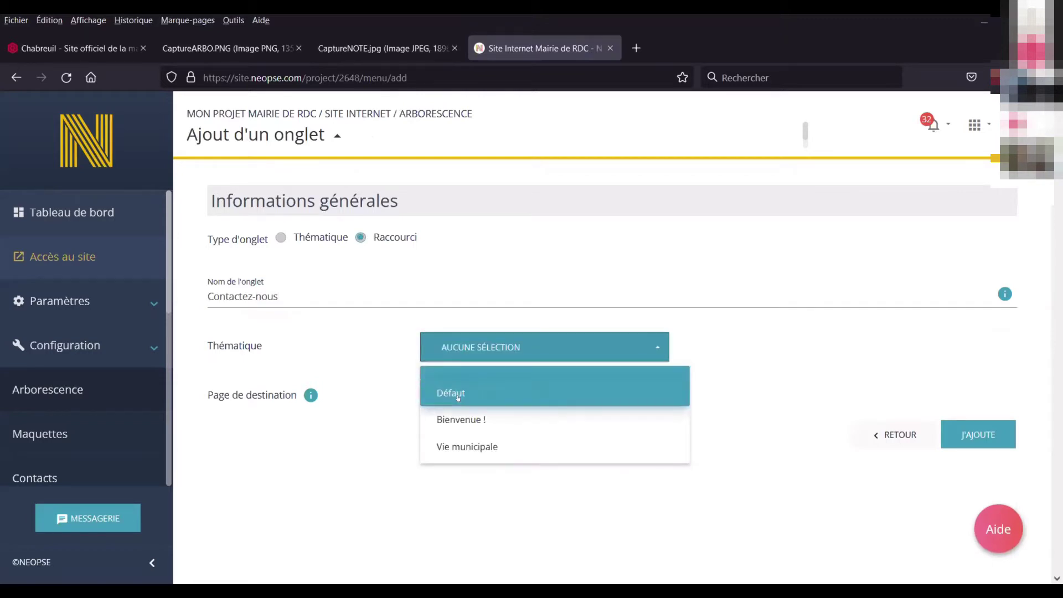
{"action": "left_click", "coordinate": [458, 395]}
{"action": "left_click", "coordinate": [458, 396]}
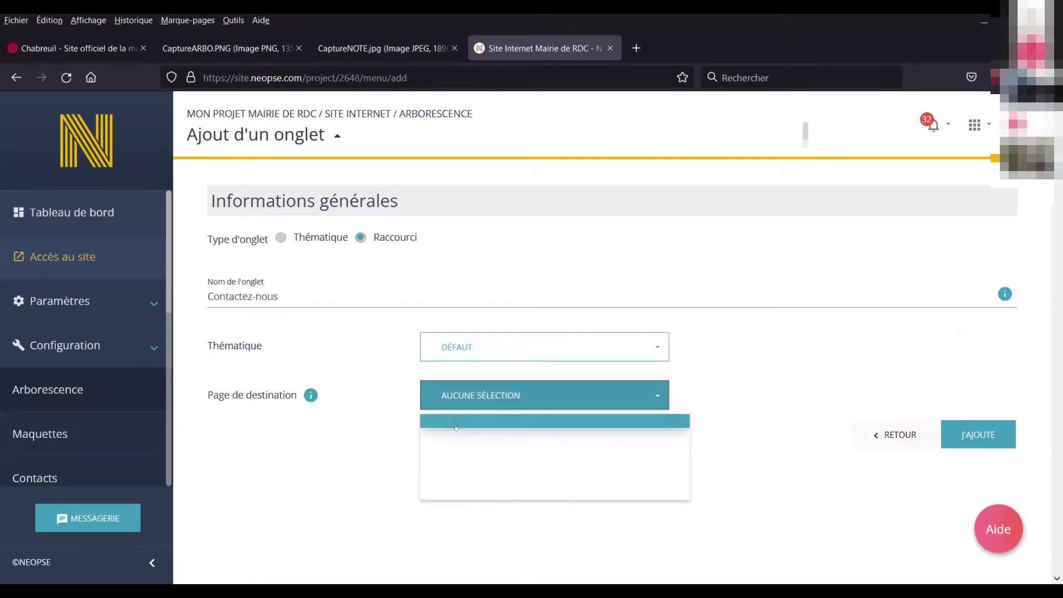
{"action": "left_click", "coordinate": [488, 363]}
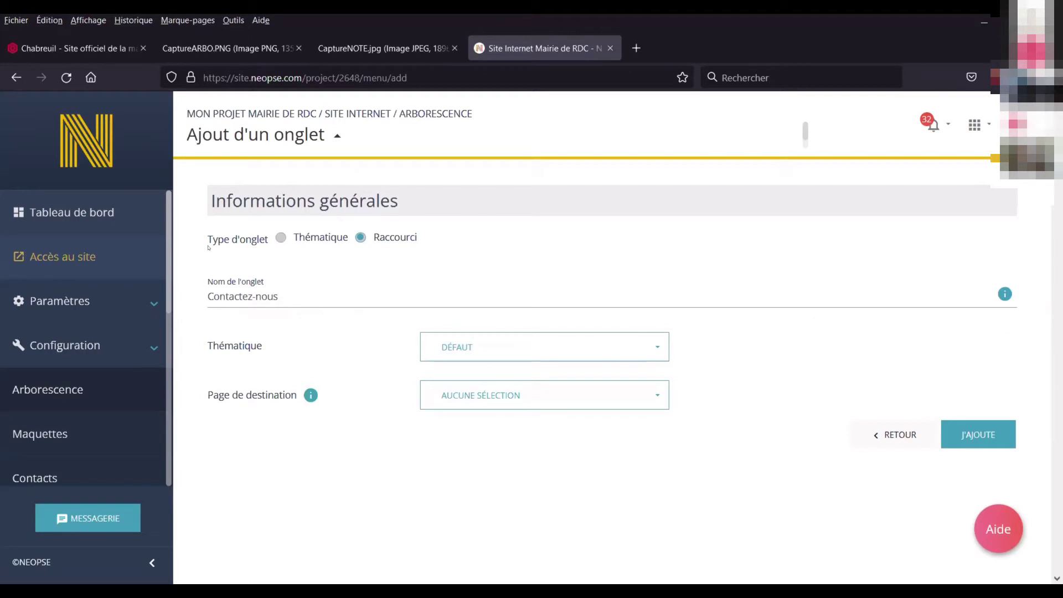
{"action": "left_click", "coordinate": [16, 77]}
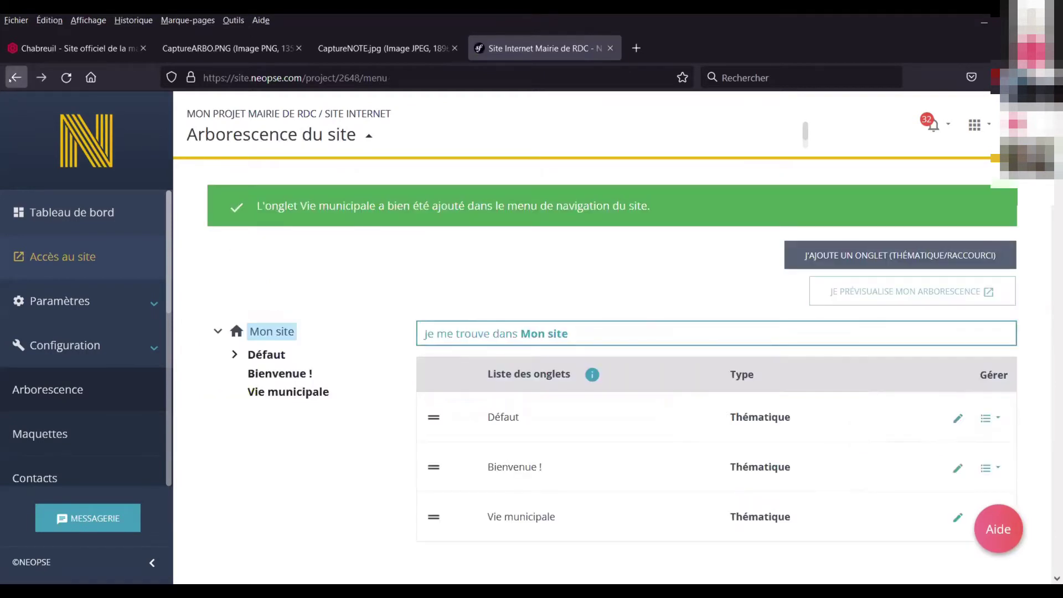
Reload the Arborescence page and examine the modules attached to the Défaut tab, including their types and statuses
{"action": "left_click", "coordinate": [333, 78]}
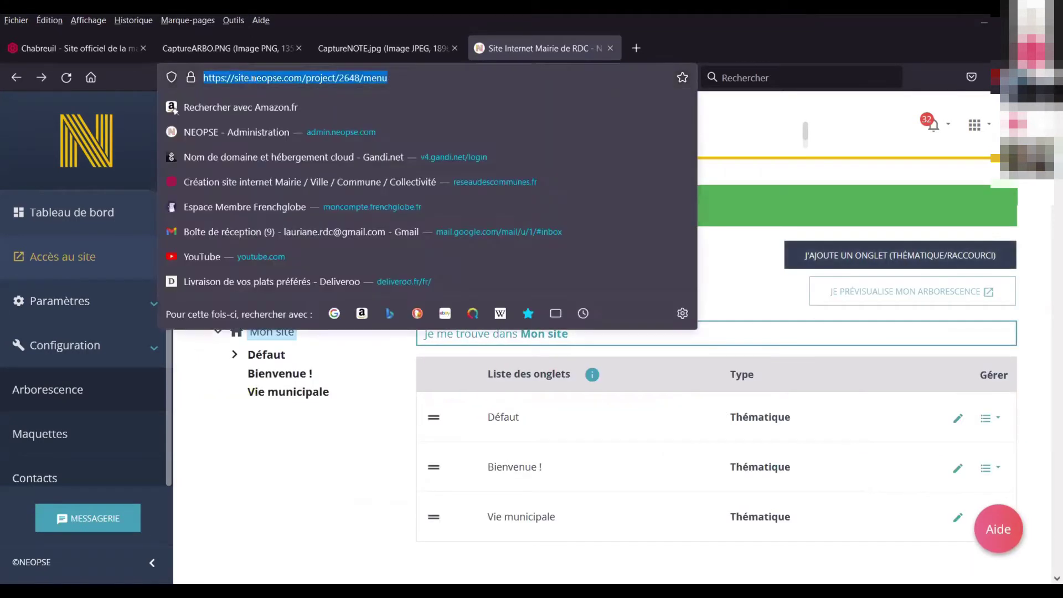
{"action": "key", "text": "Return"}
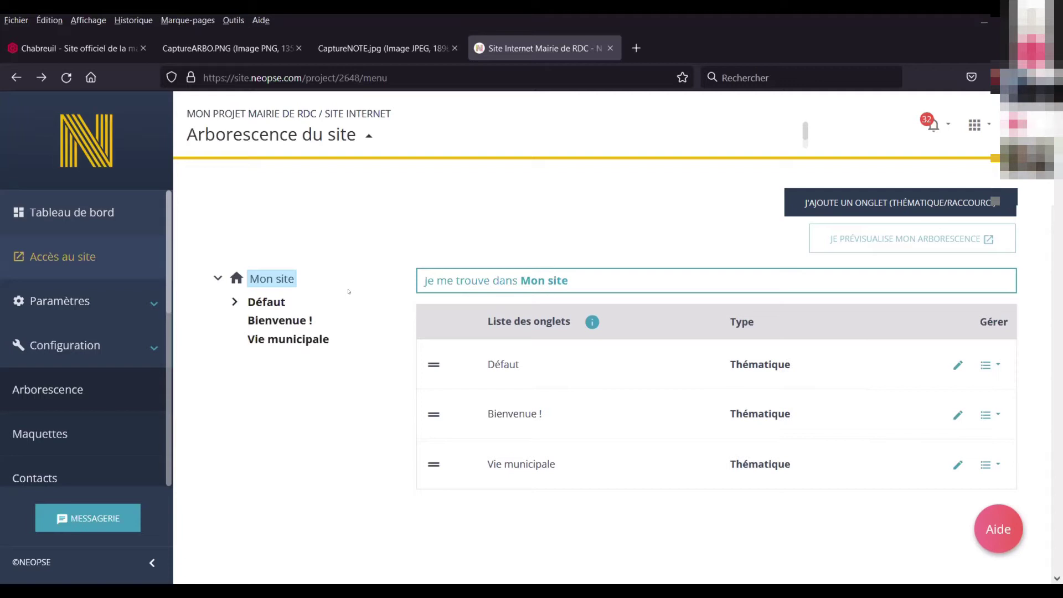
{"action": "left_click", "coordinate": [267, 301]}
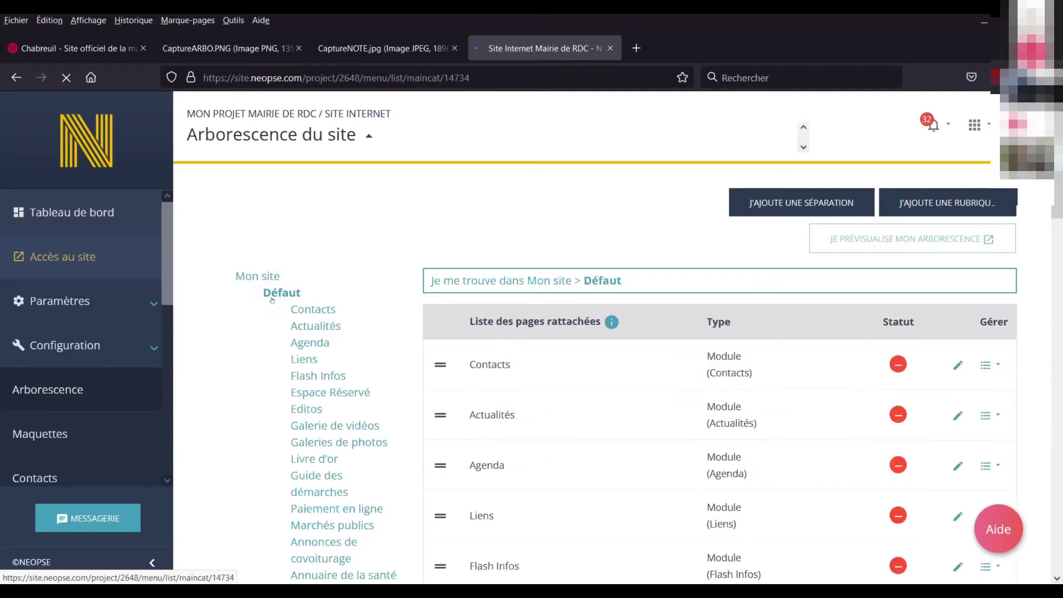
{"action": "scroll", "coordinate": [563, 362], "scroll_direction": "down", "scroll_amount": 2}
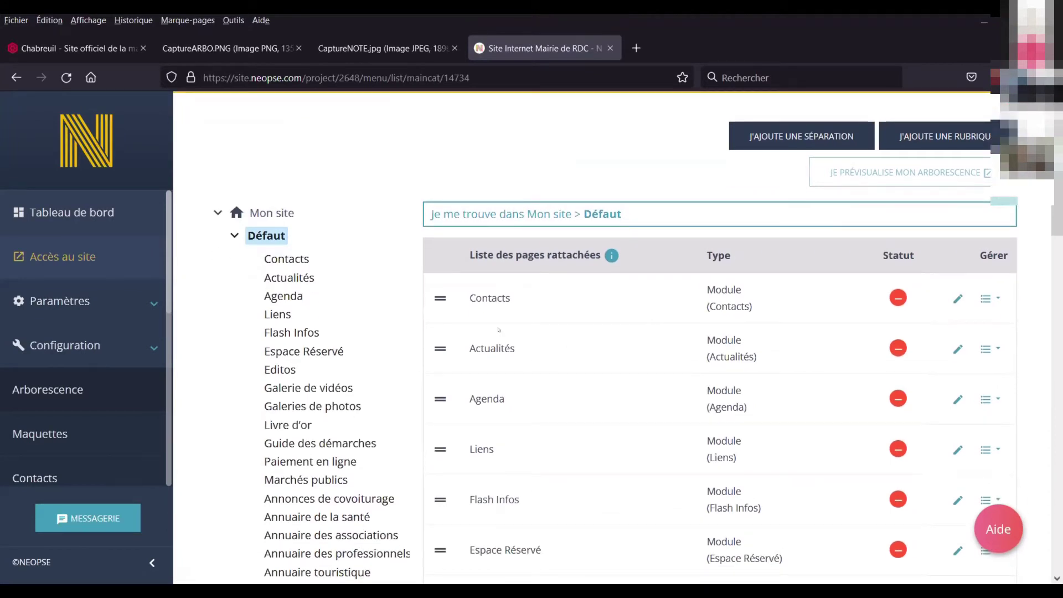
{"action": "left_click", "coordinate": [269, 232]}
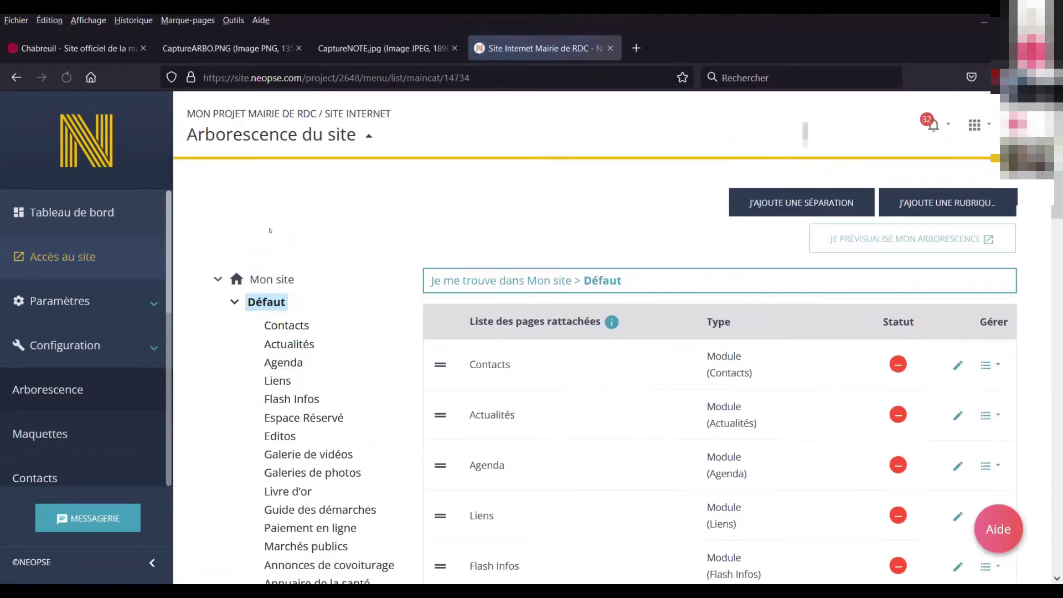
{"action": "scroll", "coordinate": [420, 328], "scroll_direction": "down", "scroll_amount": 2}
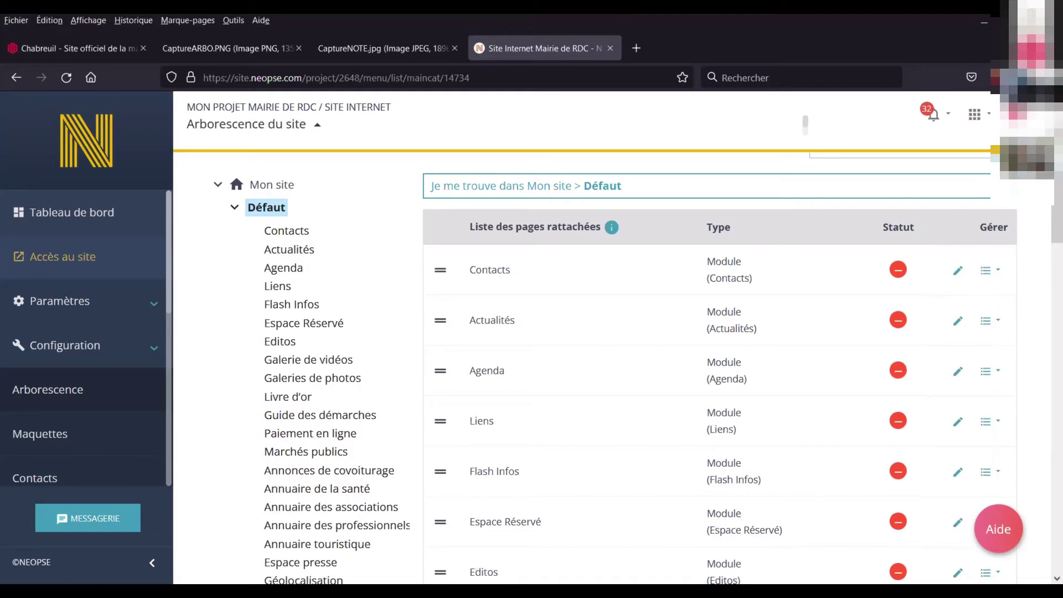
{"action": "scroll", "coordinate": [609, 366], "scroll_direction": "down", "scroll_amount": 2}
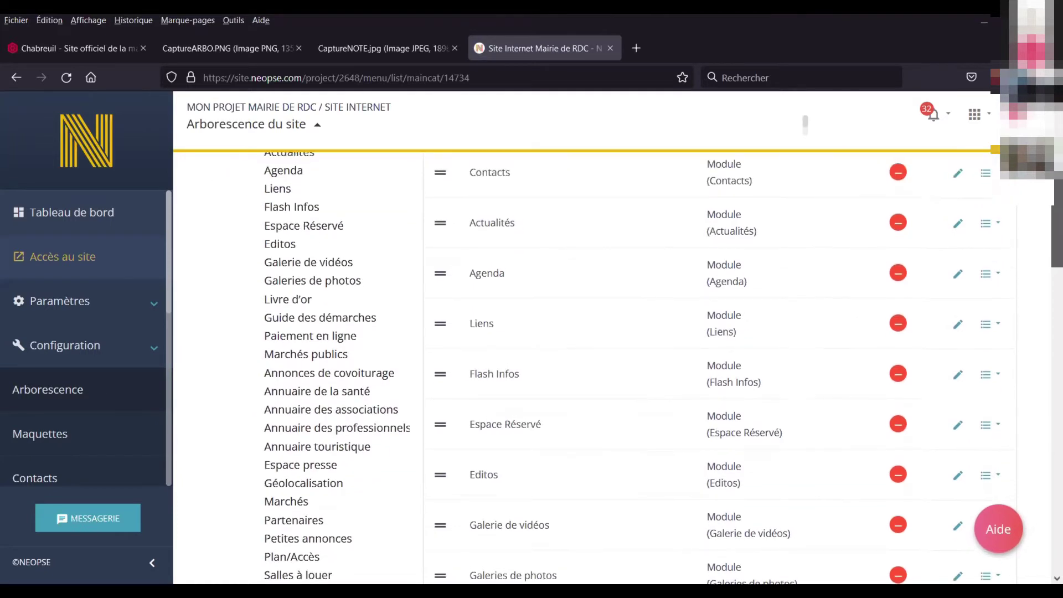
{"action": "scroll", "coordinate": [609, 366], "scroll_direction": "up", "scroll_amount": 1}
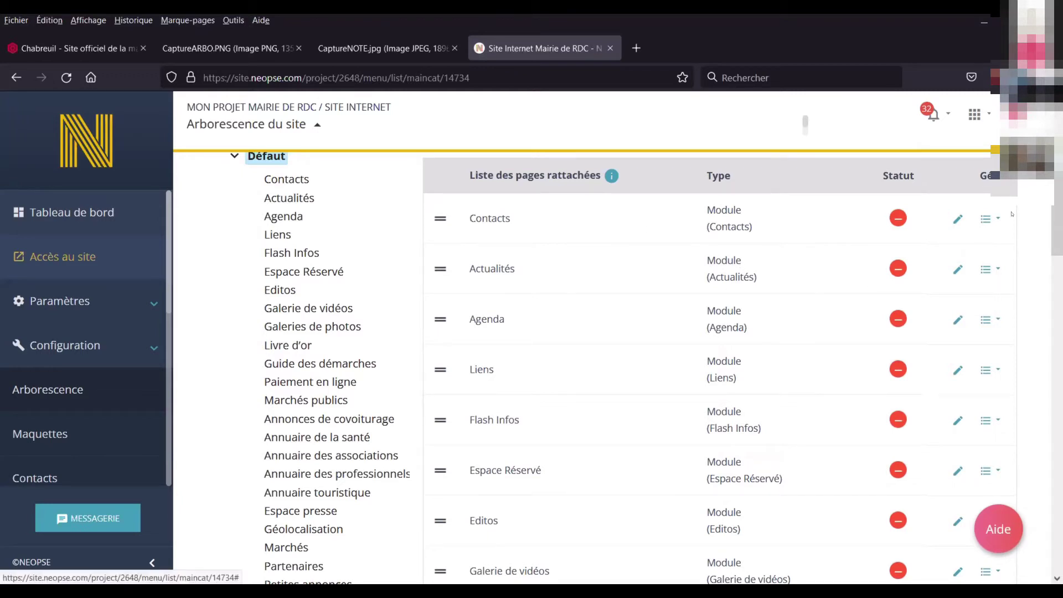
{"action": "scroll", "coordinate": [764, 336], "scroll_direction": "down", "scroll_amount": 3}
{"action": "scroll", "coordinate": [655, 368], "scroll_direction": "down", "scroll_amount": 6}
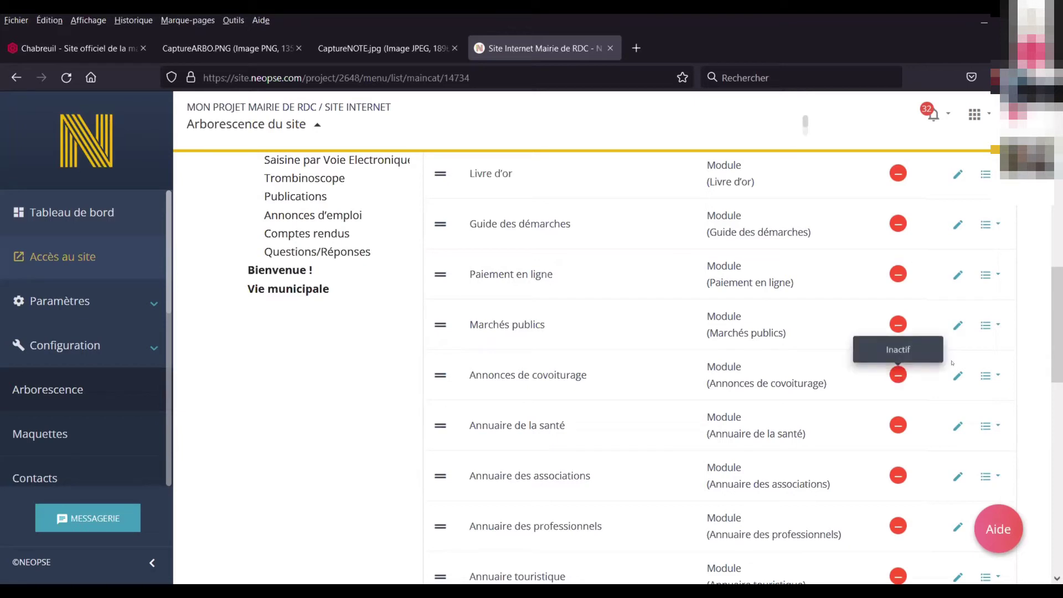
{"action": "scroll", "coordinate": [1057, 338], "scroll_direction": "down", "scroll_amount": 2}
{"action": "scroll", "coordinate": [720, 365], "scroll_direction": "down", "scroll_amount": 10}
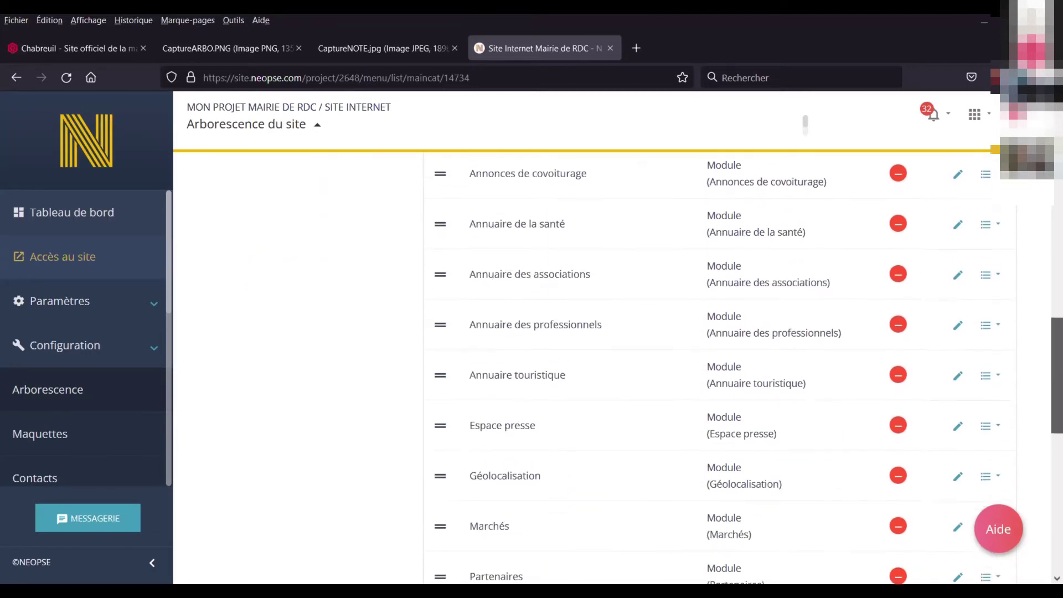
{"action": "scroll", "coordinate": [719, 366], "scroll_direction": "up", "scroll_amount": 10}
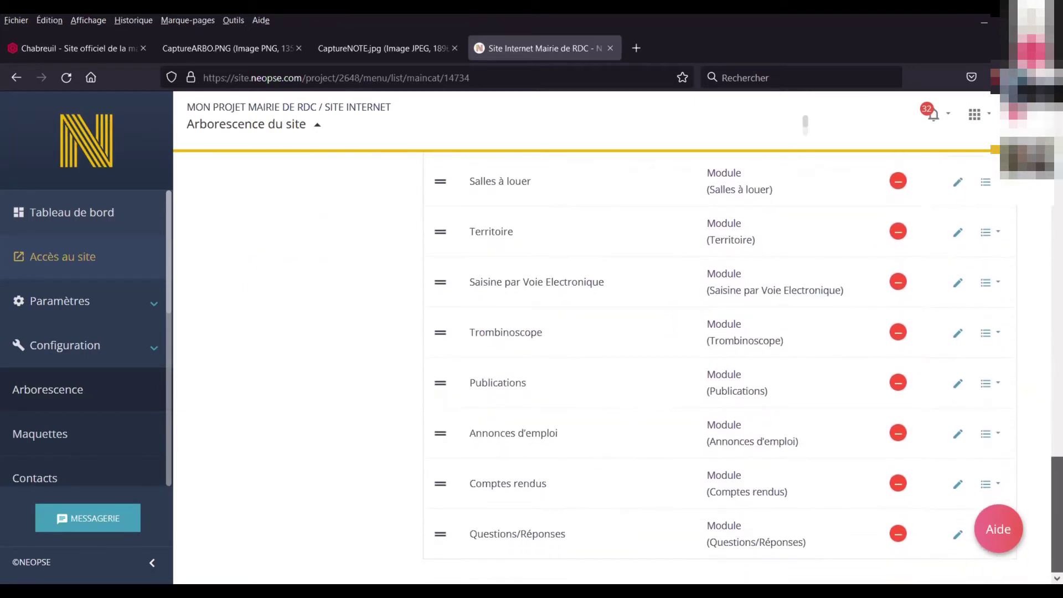
{"action": "scroll", "coordinate": [720, 366], "scroll_direction": "up", "scroll_amount": 9}
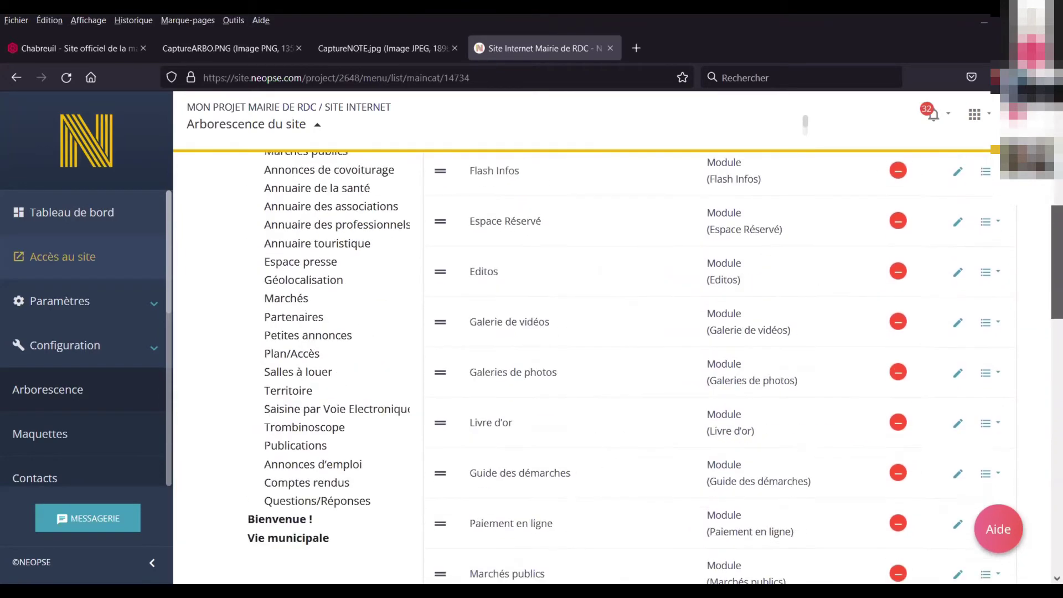
{"action": "scroll", "coordinate": [720, 366], "scroll_direction": "down", "scroll_amount": 5}
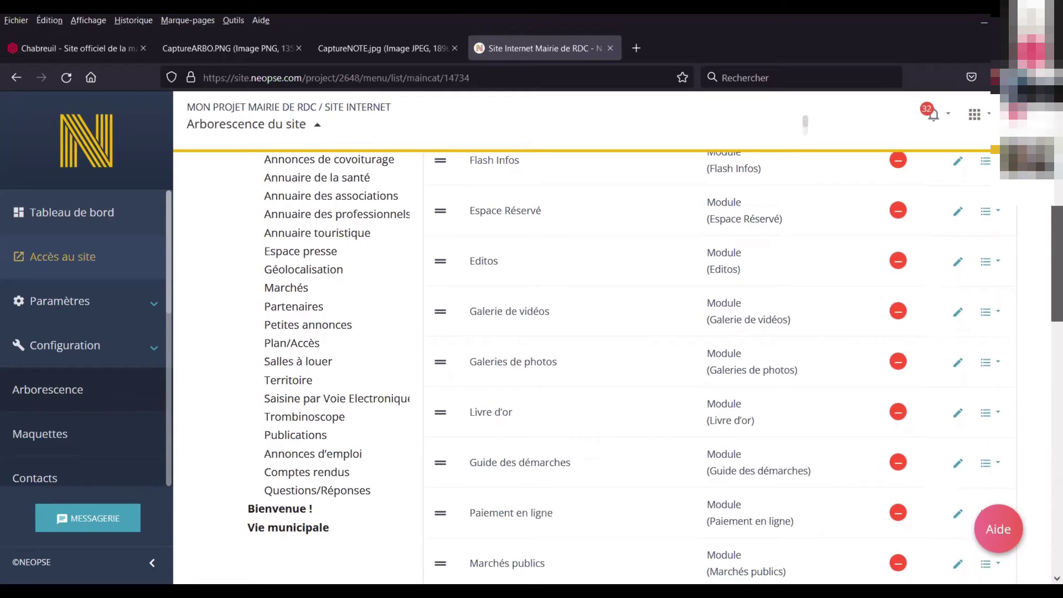
{"action": "scroll", "coordinate": [720, 365], "scroll_direction": "down", "scroll_amount": 2}
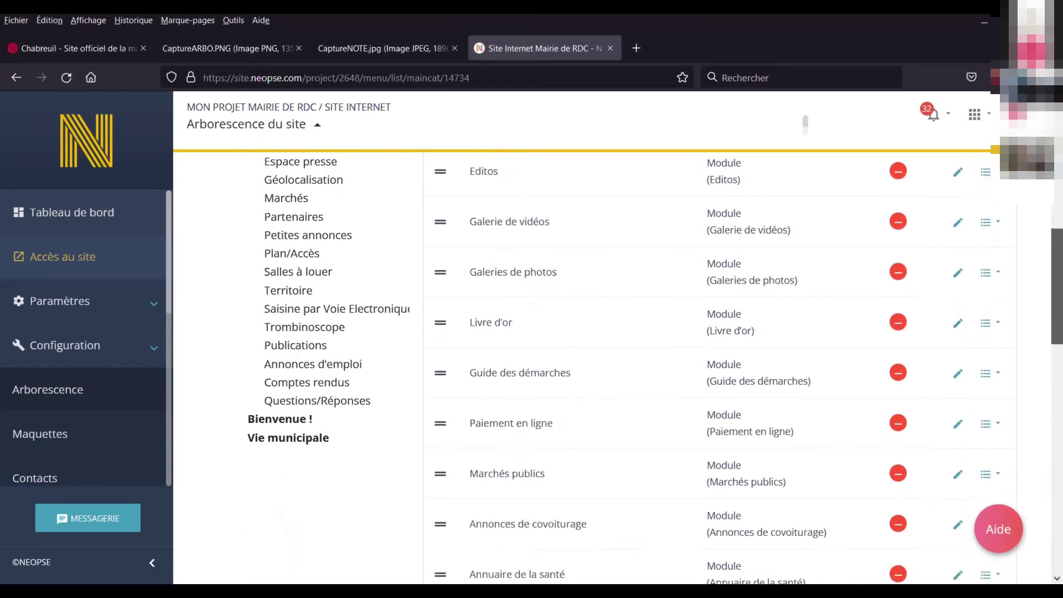
{"action": "scroll", "coordinate": [720, 365], "scroll_direction": "down", "scroll_amount": 2}
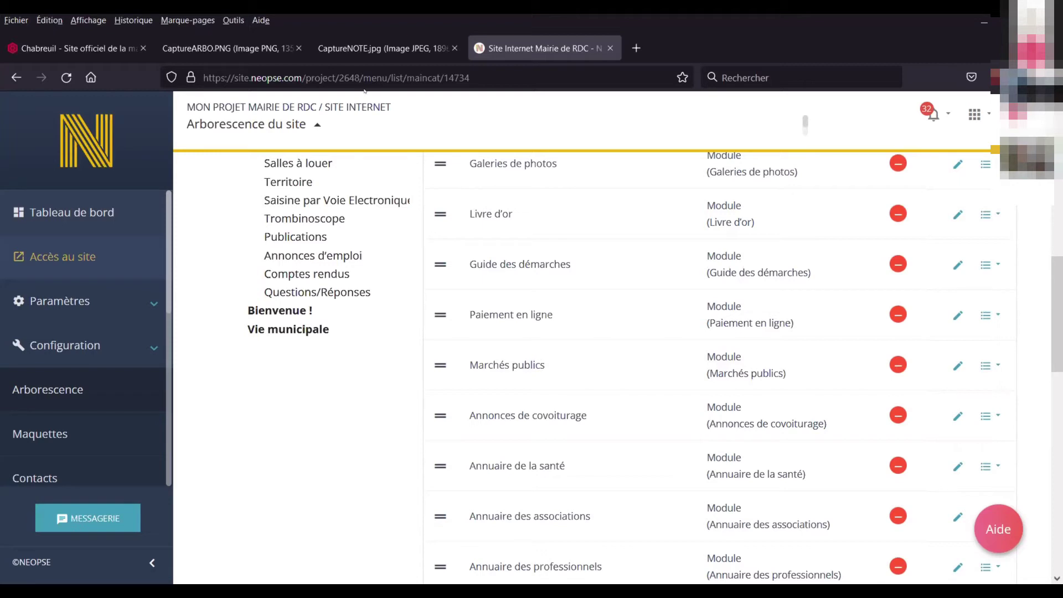
{"action": "scroll", "coordinate": [488, 177], "scroll_direction": "up", "scroll_amount": 10}
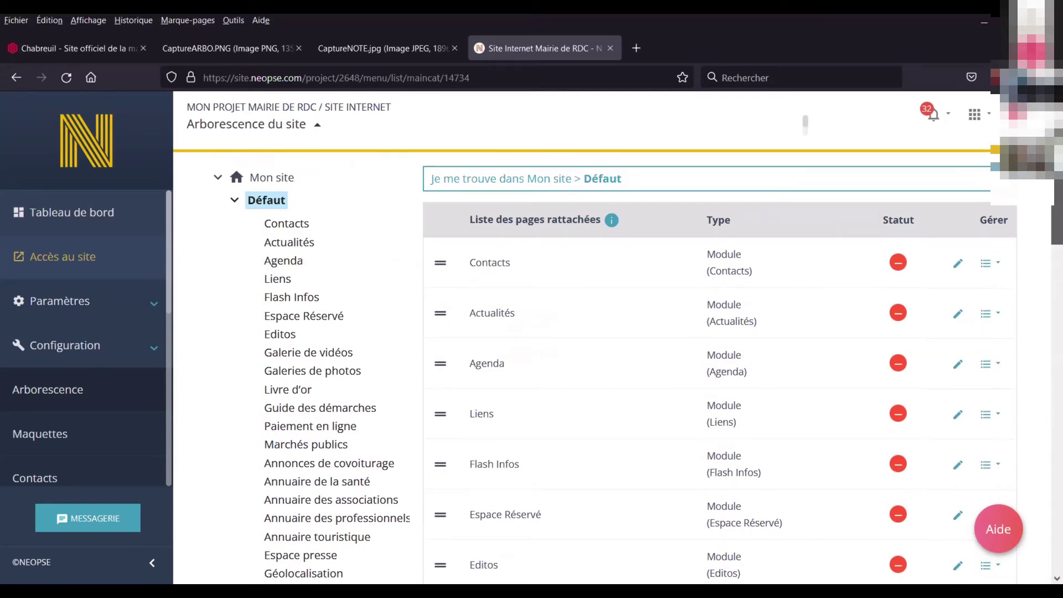
{"action": "scroll", "coordinate": [546, 237], "scroll_direction": "down", "scroll_amount": 2}
{"action": "scroll", "coordinate": [618, 367], "scroll_direction": "down", "scroll_amount": 14}
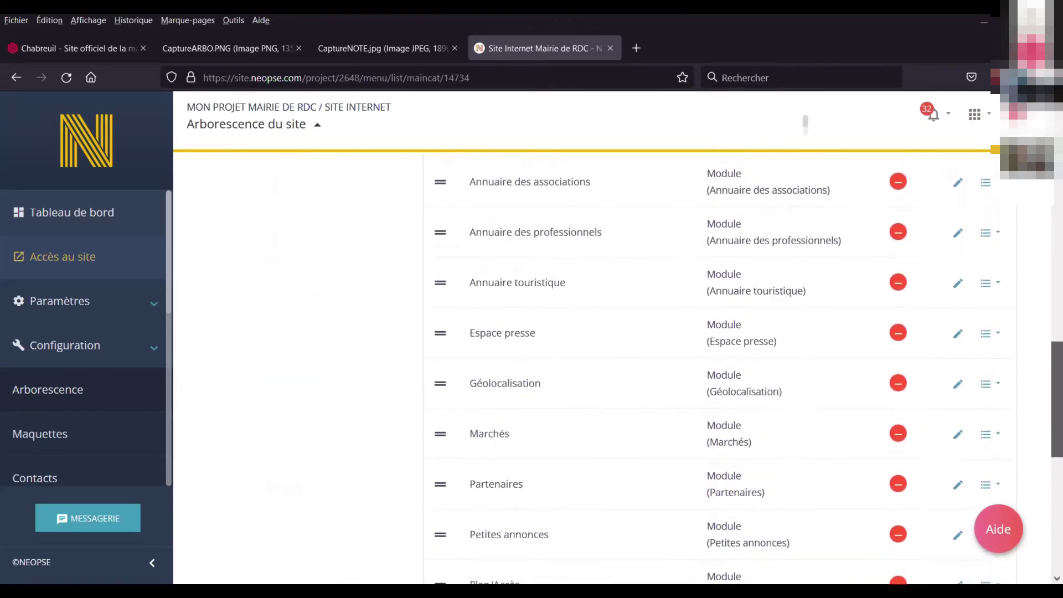
{"action": "scroll", "coordinate": [618, 368], "scroll_direction": "down", "scroll_amount": 7}
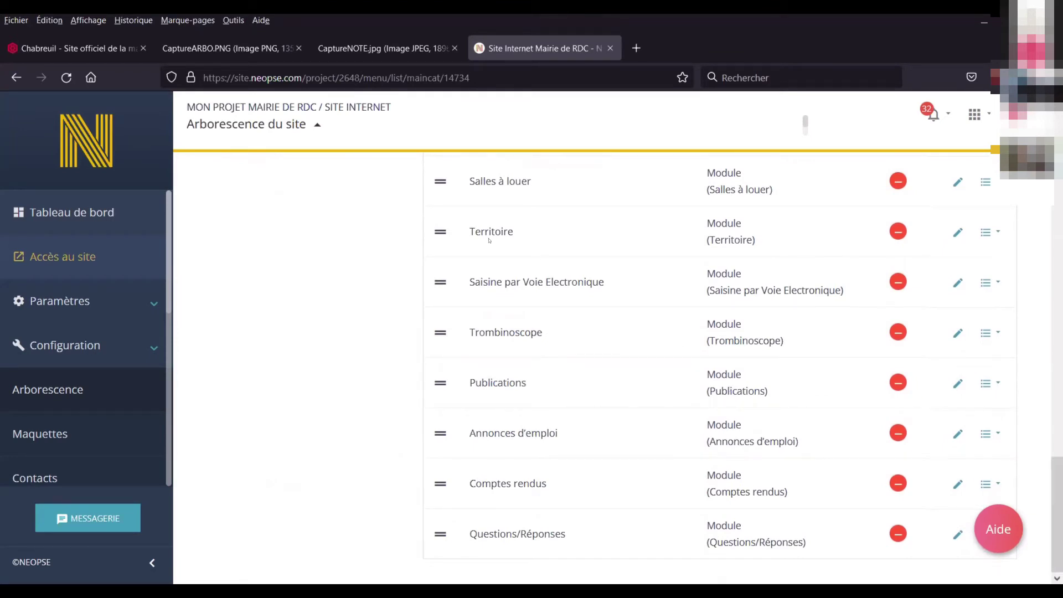
Compare the menu plan in CaptureARBO.PNG with the modules of the Défaut tab and refresh the site tree page
{"action": "left_click", "coordinate": [260, 60]}
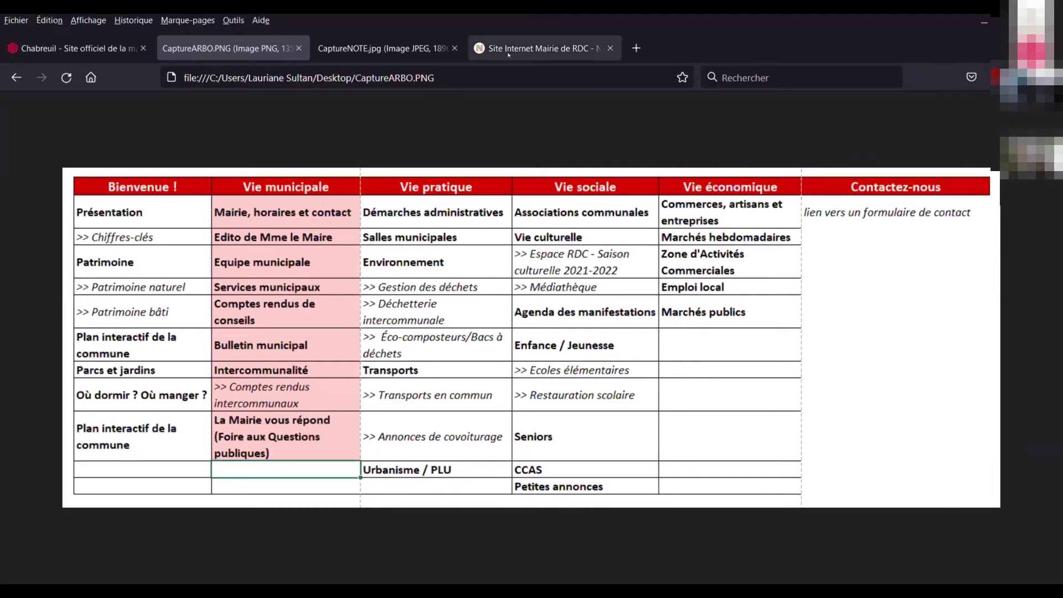
{"action": "left_click", "coordinate": [540, 49]}
{"action": "scroll", "coordinate": [561, 241], "scroll_direction": "up", "scroll_amount": 15}
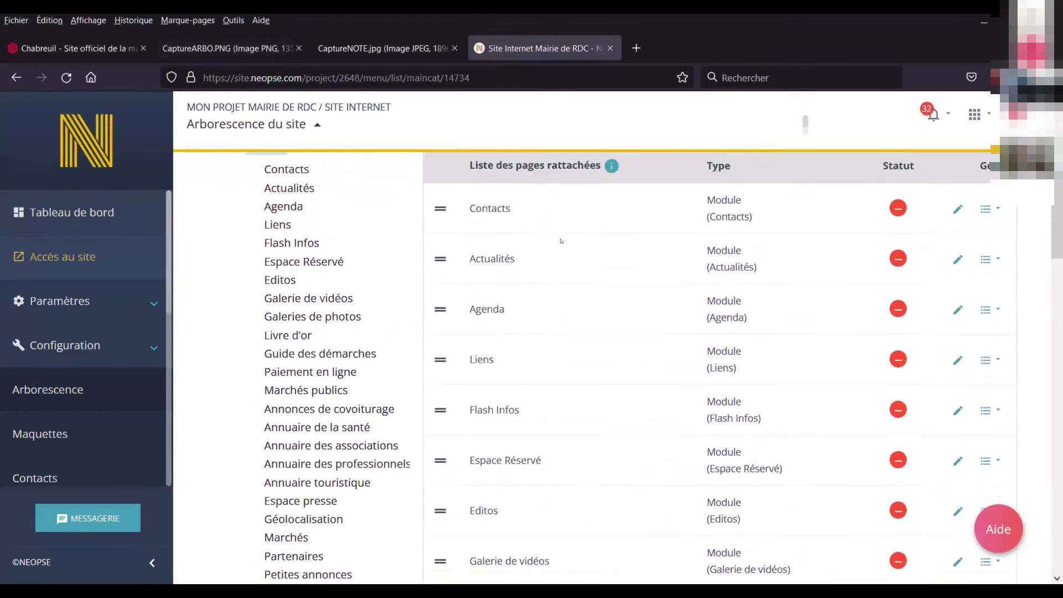
{"action": "scroll", "coordinate": [620, 266], "scroll_direction": "down", "scroll_amount": 1}
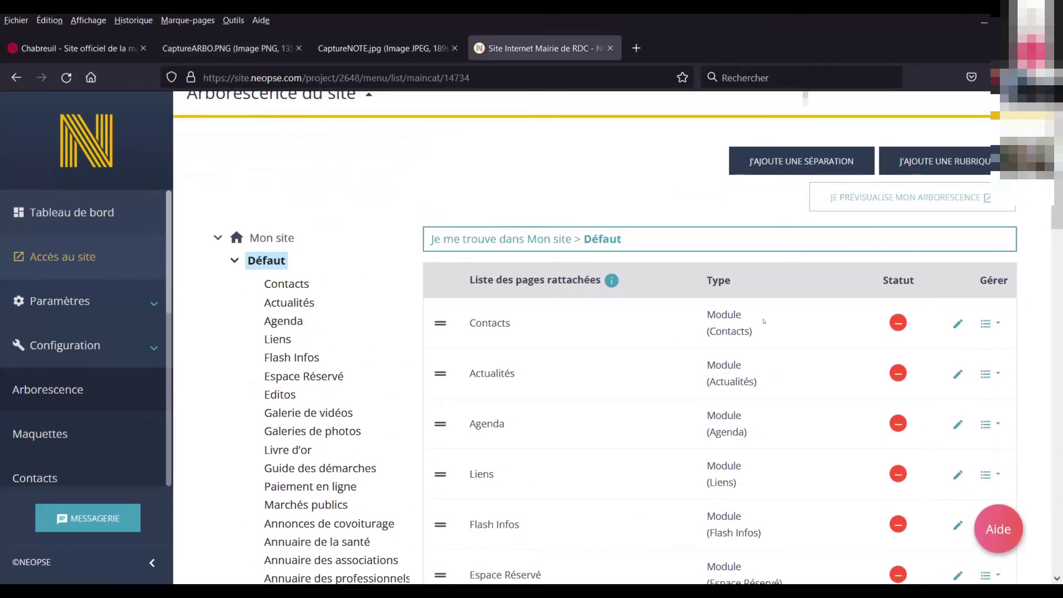
{"action": "key", "text": "F5"}
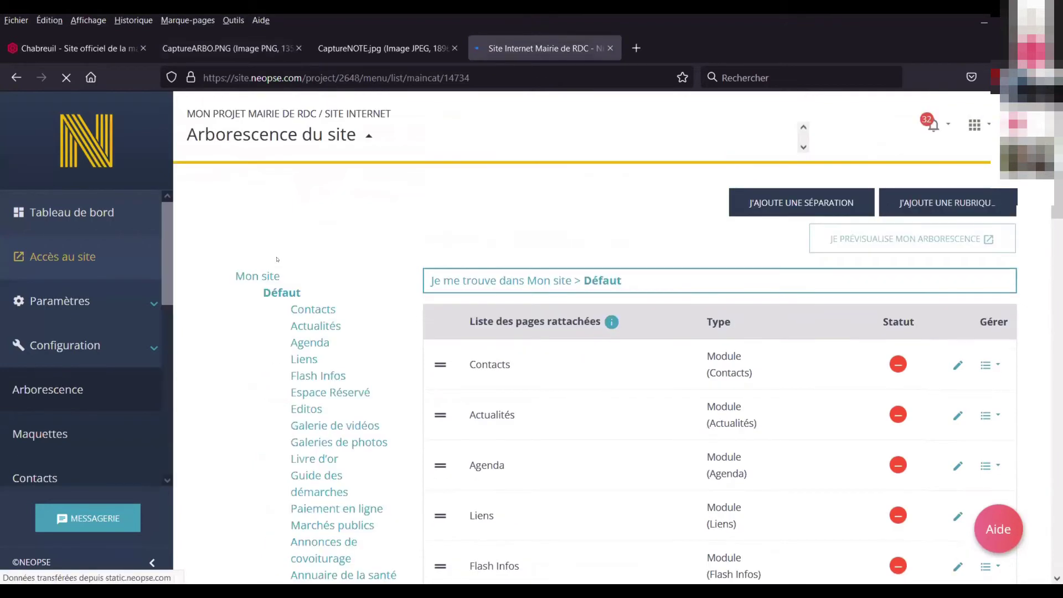
{"action": "scroll", "coordinate": [554, 360], "scroll_direction": "down", "scroll_amount": 1}
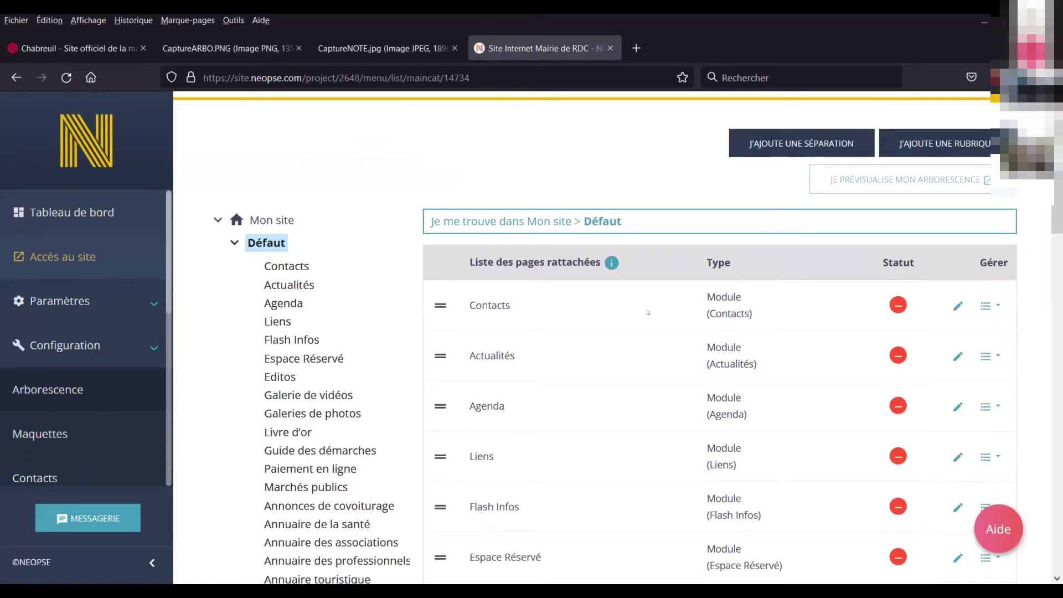
Rename the Contacts module of the Défaut tab as "Mairie, horaires et contact" and assign it to the thématique Vie municipale
{"action": "left_click", "coordinate": [956, 305]}
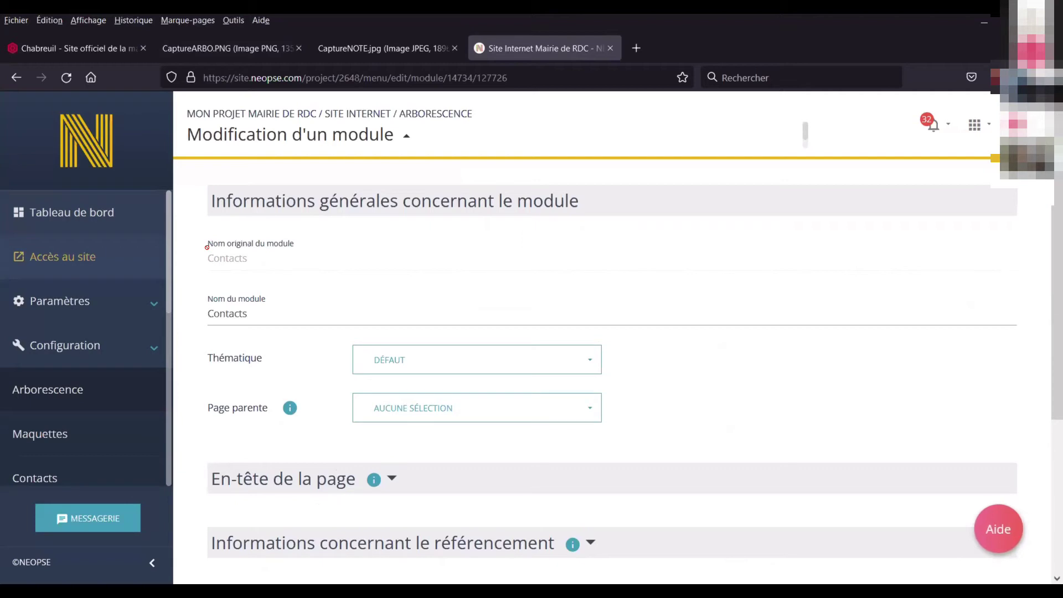
{"action": "left_click", "coordinate": [252, 49]}
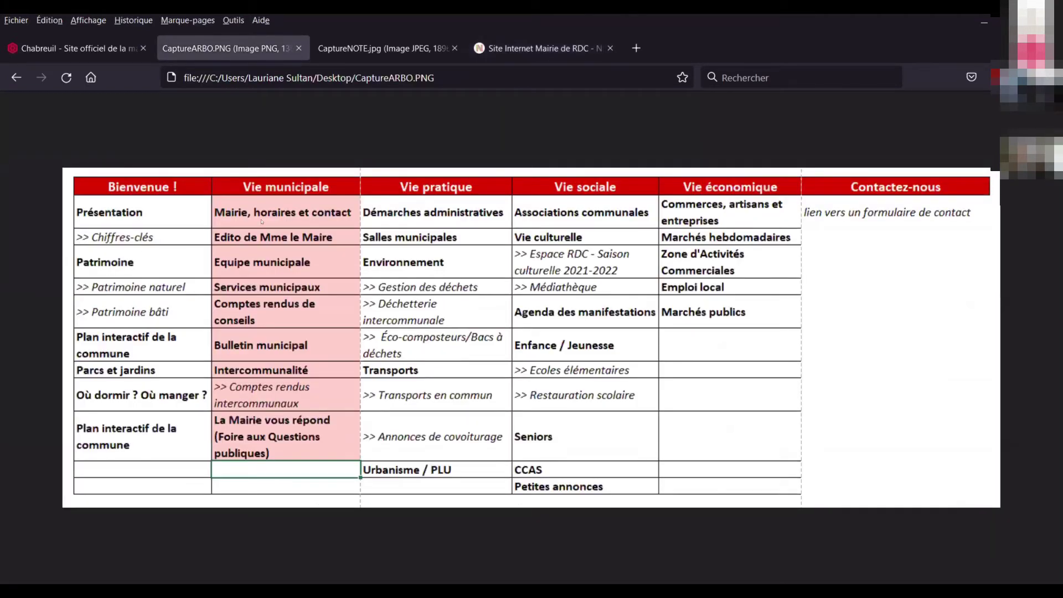
{"action": "left_click", "coordinate": [537, 48]}
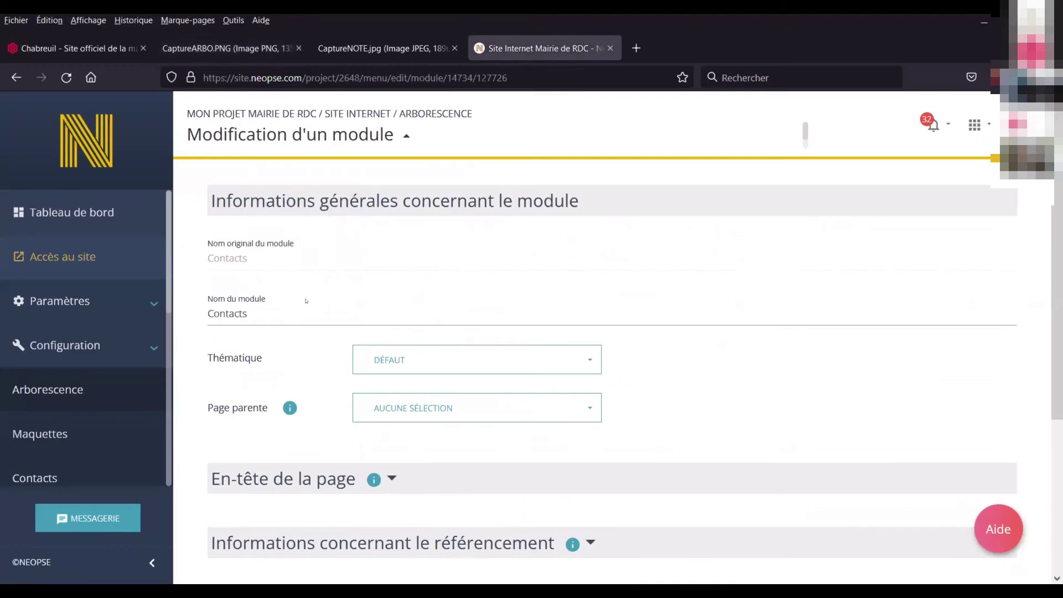
{"action": "key", "text": "ctrl+a"}
{"action": "type", "text": "Mairie"}
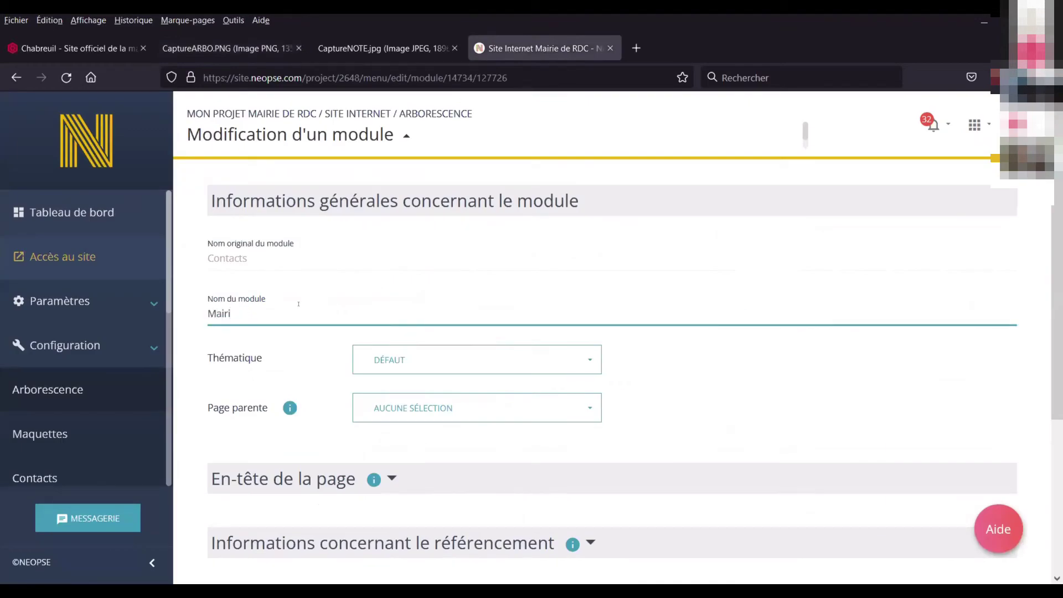
{"action": "key", "text": "BackSpace"}
{"action": "type", "text": ", hour"}
{"action": "key", "text": "BackSpace"}
{"action": "key", "text": "BackSpace"}
{"action": "type", "text": "raires et contad"}
{"action": "key", "text": "BackSpace"}
{"action": "type", "text": "ct"}
{"action": "left_click", "coordinate": [386, 363]}
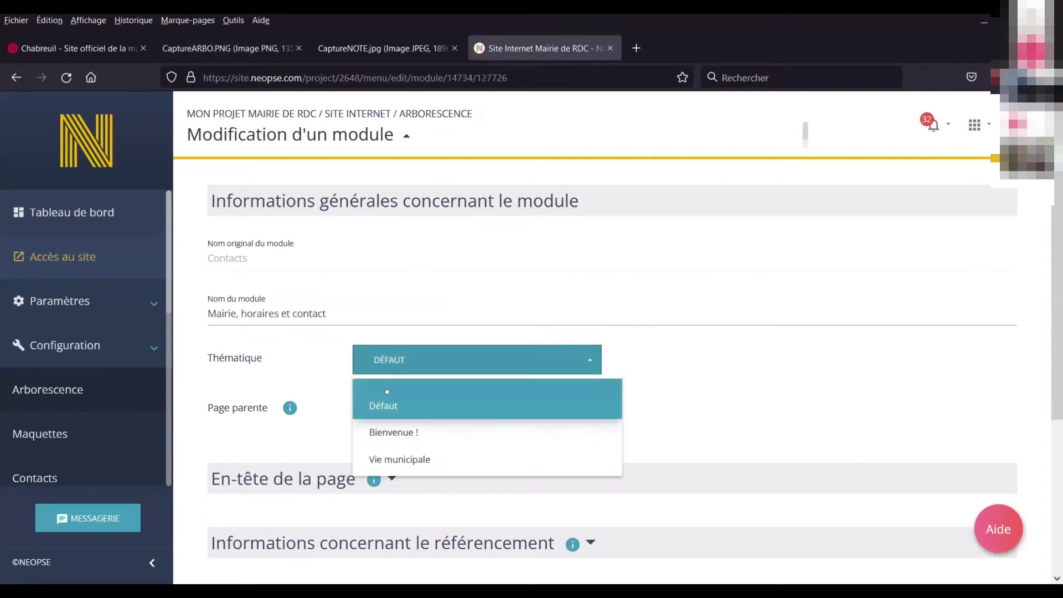
{"action": "left_click", "coordinate": [394, 455]}
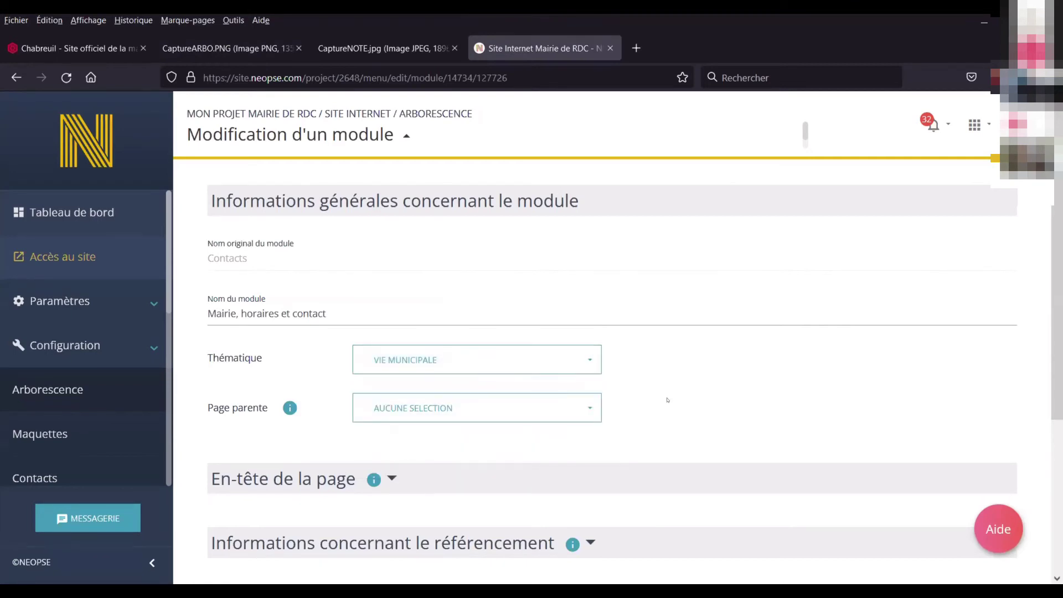
Review the module's form, including its name, parent page, page header, referencing information and display settings
{"action": "scroll", "coordinate": [667, 398], "scroll_direction": "down", "scroll_amount": 3}
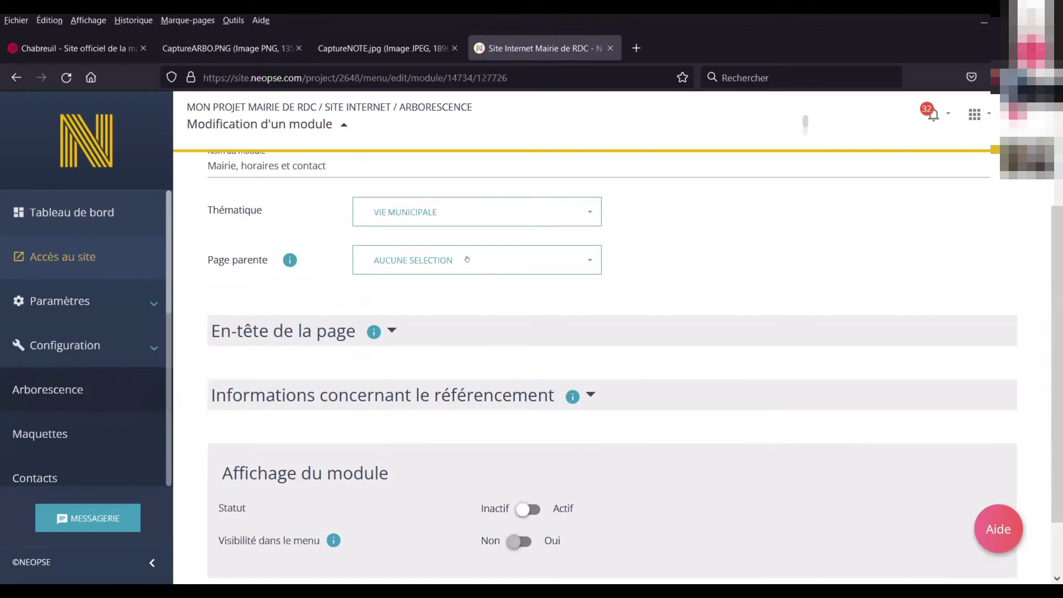
{"action": "scroll", "coordinate": [551, 363], "scroll_direction": "down", "scroll_amount": 1}
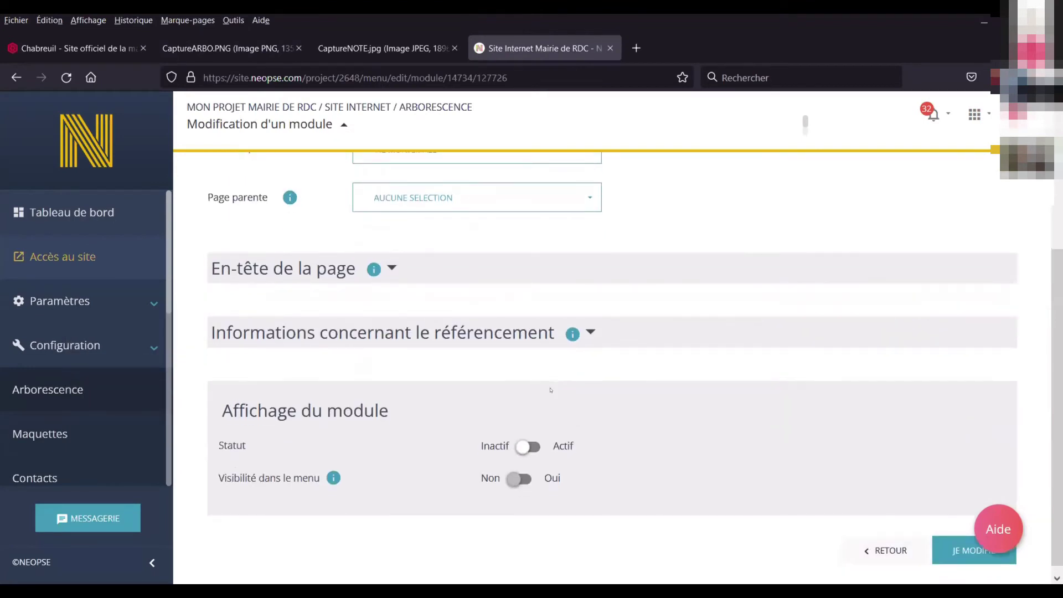
{"action": "scroll", "coordinate": [551, 390], "scroll_direction": "down", "scroll_amount": 1}
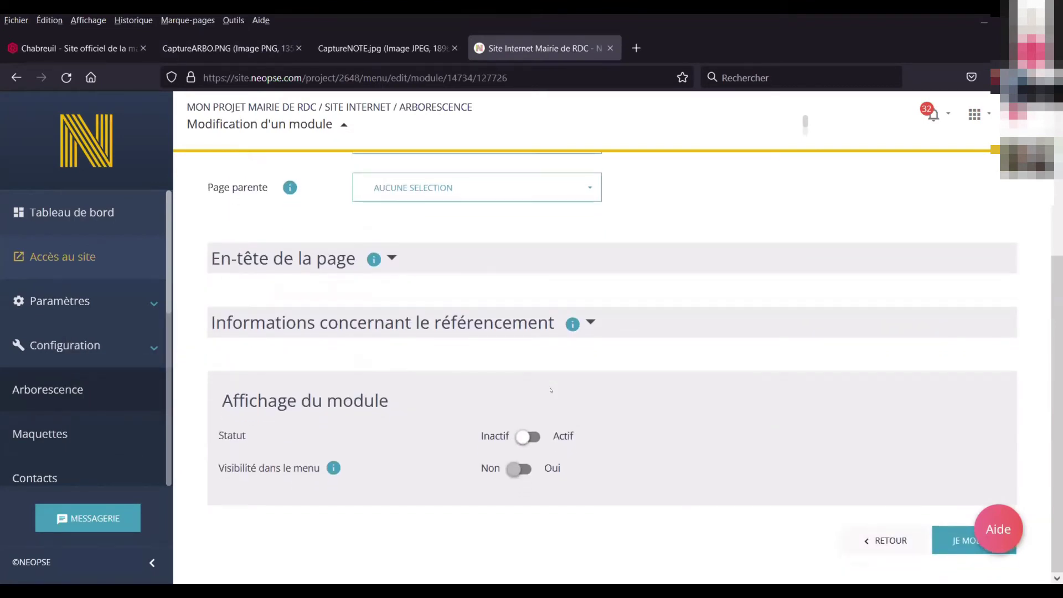
{"action": "scroll", "coordinate": [550, 390], "scroll_direction": "up", "scroll_amount": 3}
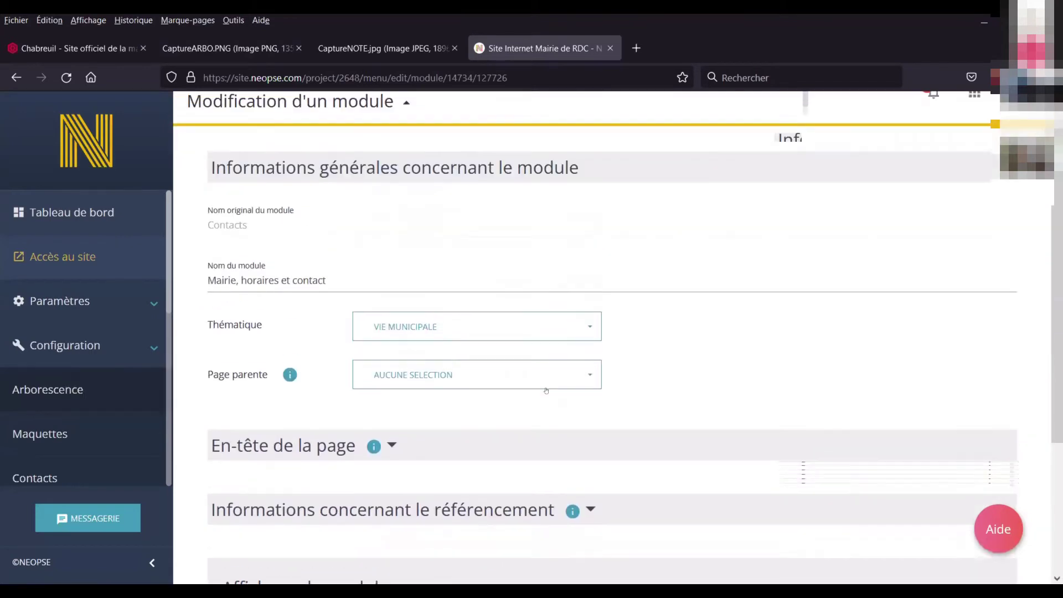
{"action": "scroll", "coordinate": [550, 390], "scroll_direction": "down", "scroll_amount": 1}
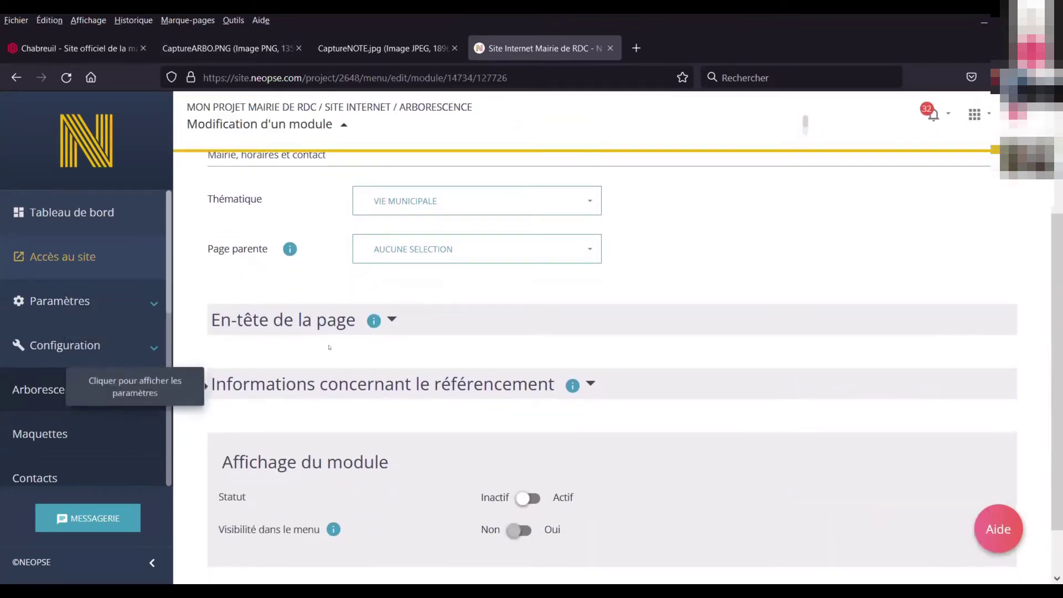
{"action": "left_click", "coordinate": [341, 327]}
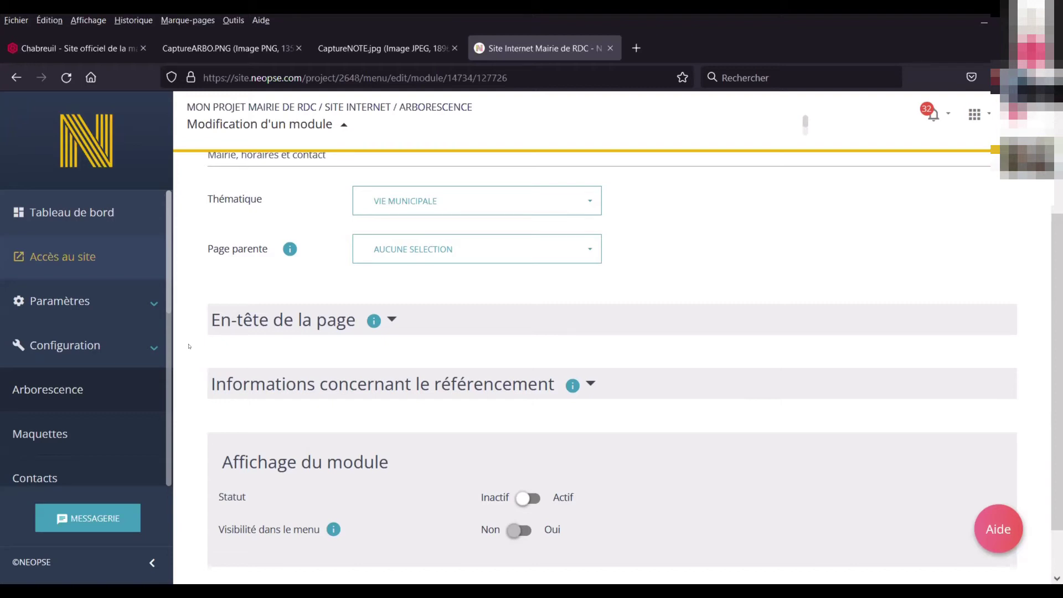
{"action": "scroll", "coordinate": [242, 284], "scroll_direction": "up", "scroll_amount": 1}
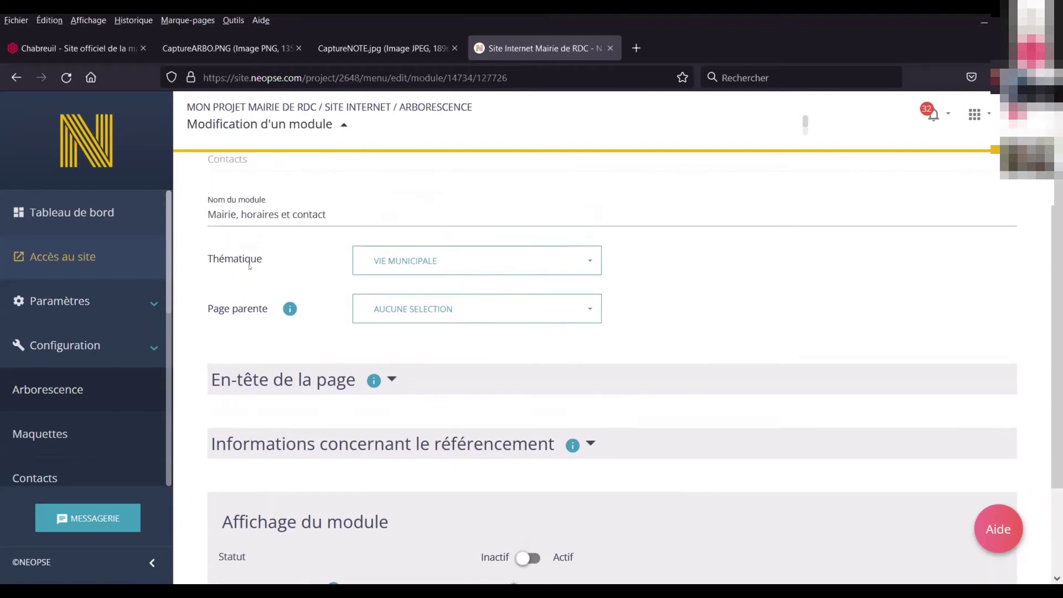
{"action": "double_click", "coordinate": [286, 214]}
{"action": "key", "text": "ctrl+a"}
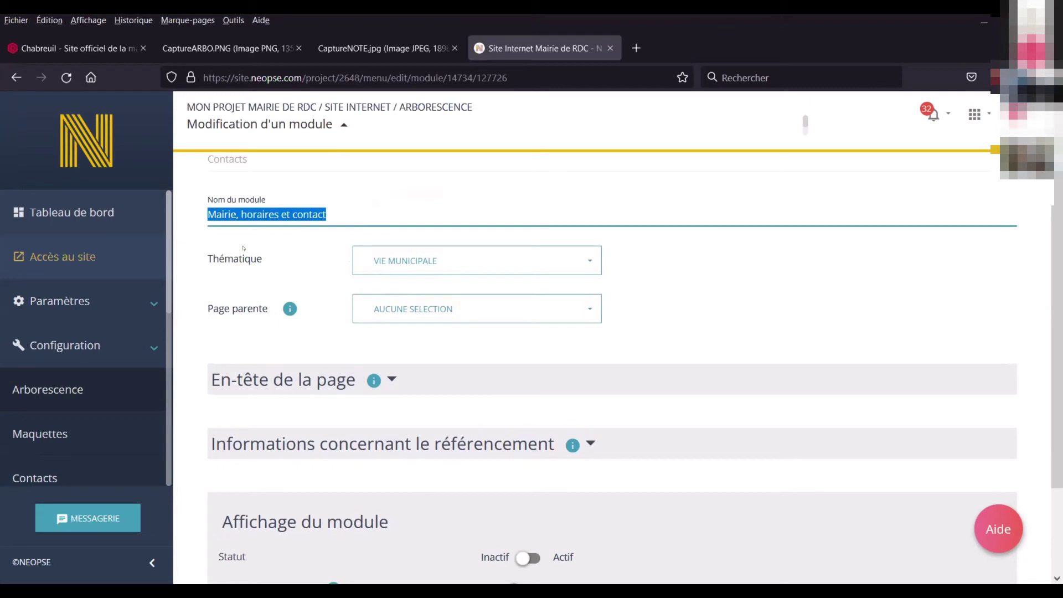
Set the module's status to Actif and its menu visibility to Oui, and save the module
{"action": "scroll", "coordinate": [651, 321], "scroll_direction": "down", "scroll_amount": 2}
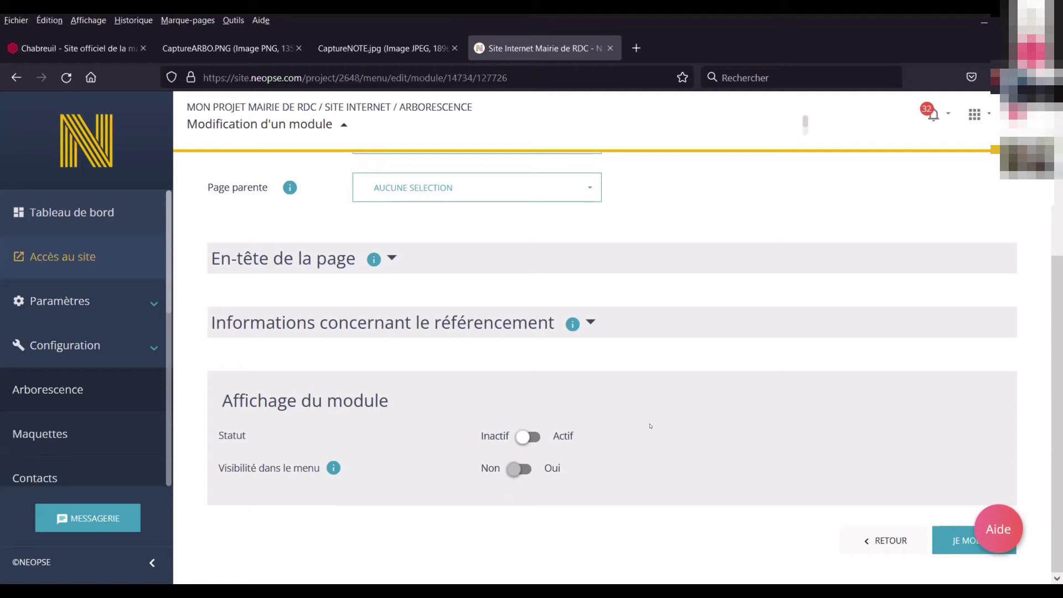
{"action": "left_click", "coordinate": [555, 436]}
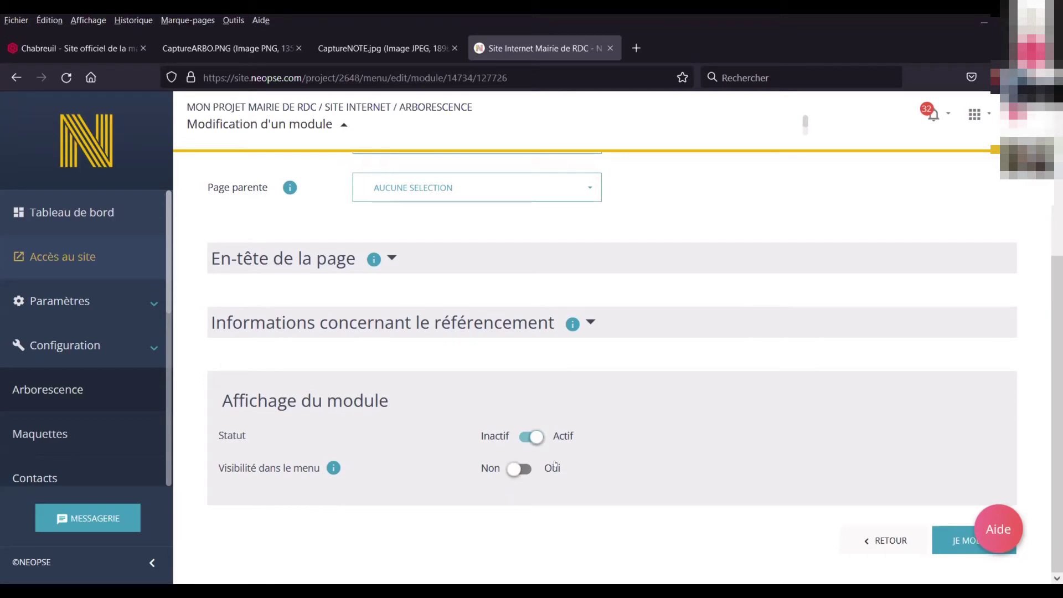
{"action": "left_click", "coordinate": [553, 467]}
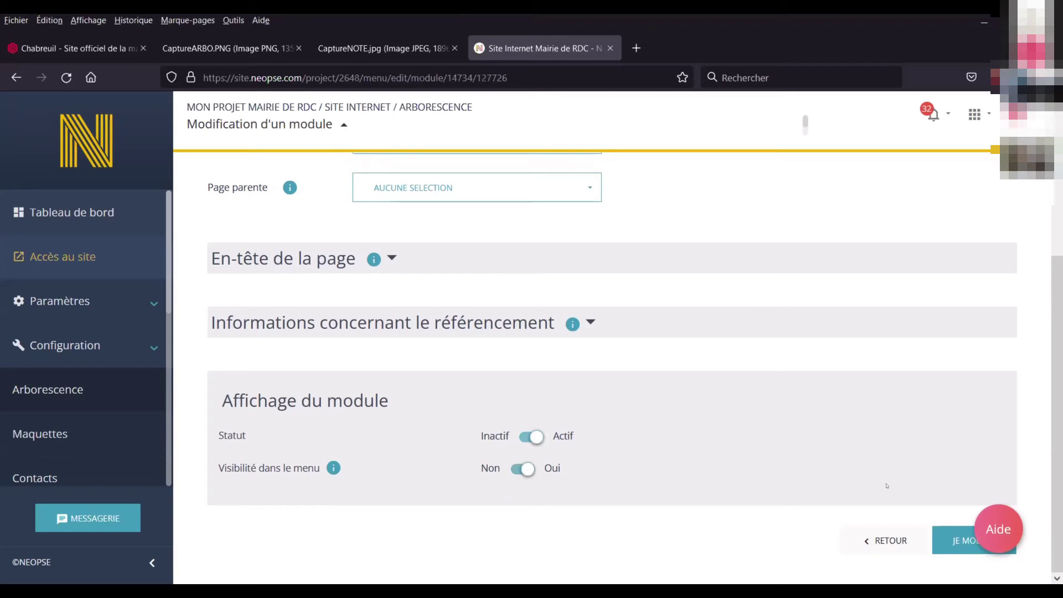
{"action": "left_click", "coordinate": [956, 540]}
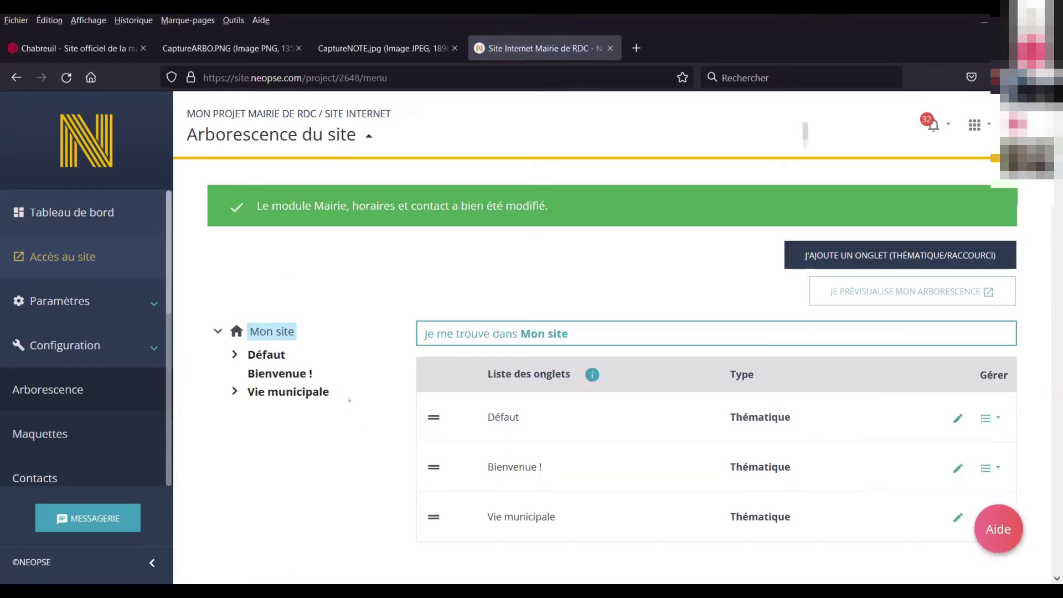
Check the pages attached to Vie municipale, and compare the Défaut modules with the menu plan in CaptureARBO.PNG
{"action": "left_click", "coordinate": [262, 394]}
{"action": "left_click", "coordinate": [269, 392]}
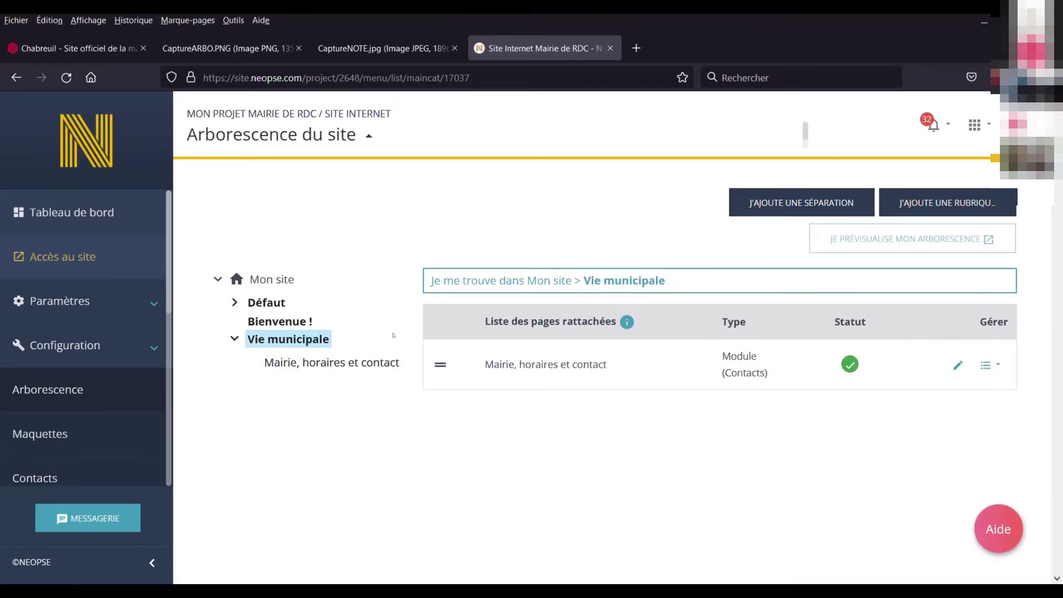
{"action": "left_click", "coordinate": [269, 303]}
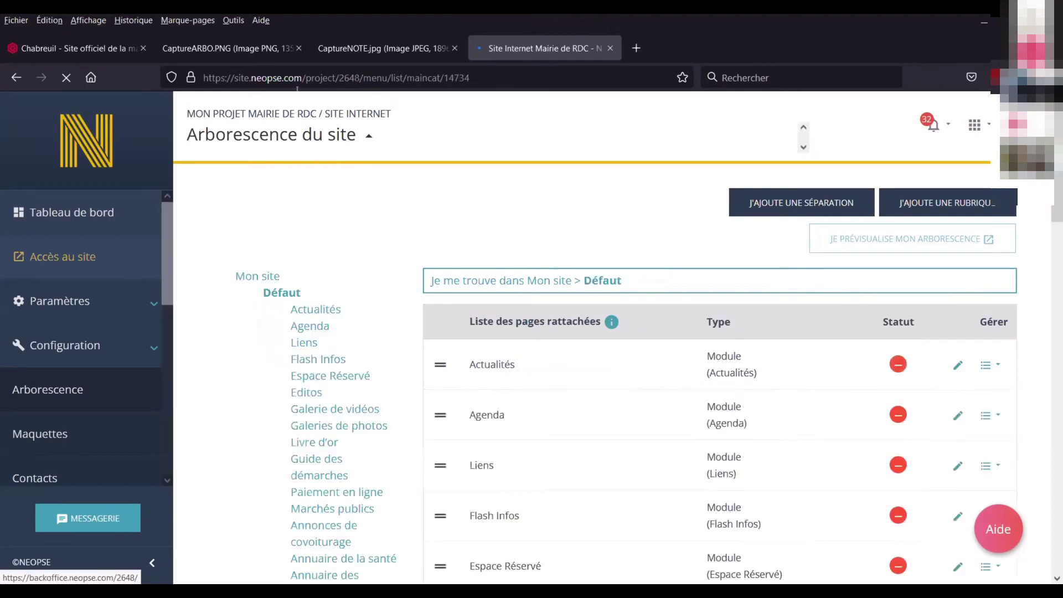
{"action": "left_click", "coordinate": [253, 46]}
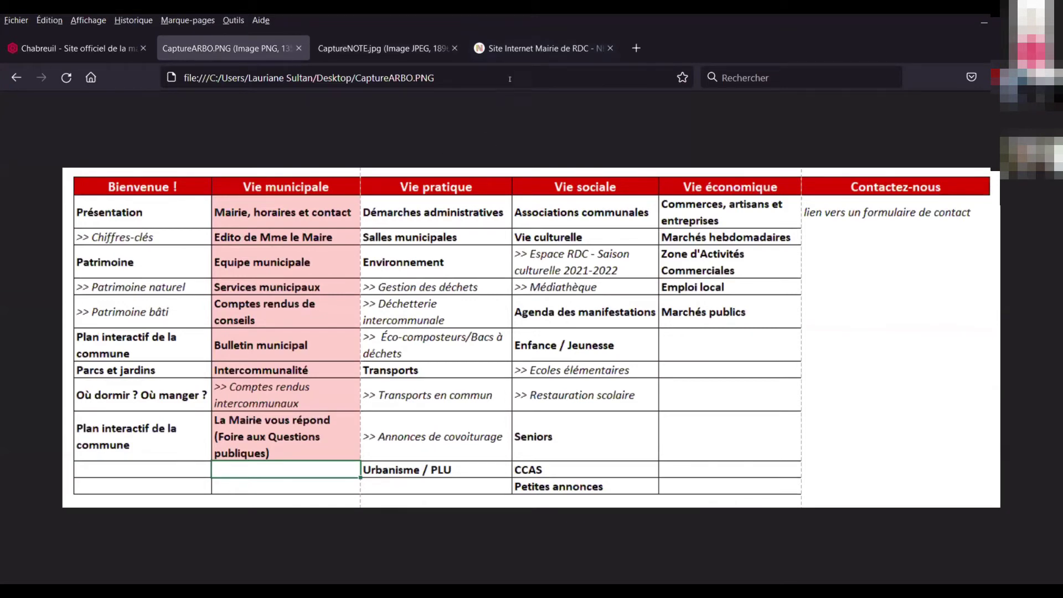
{"action": "left_click", "coordinate": [545, 48]}
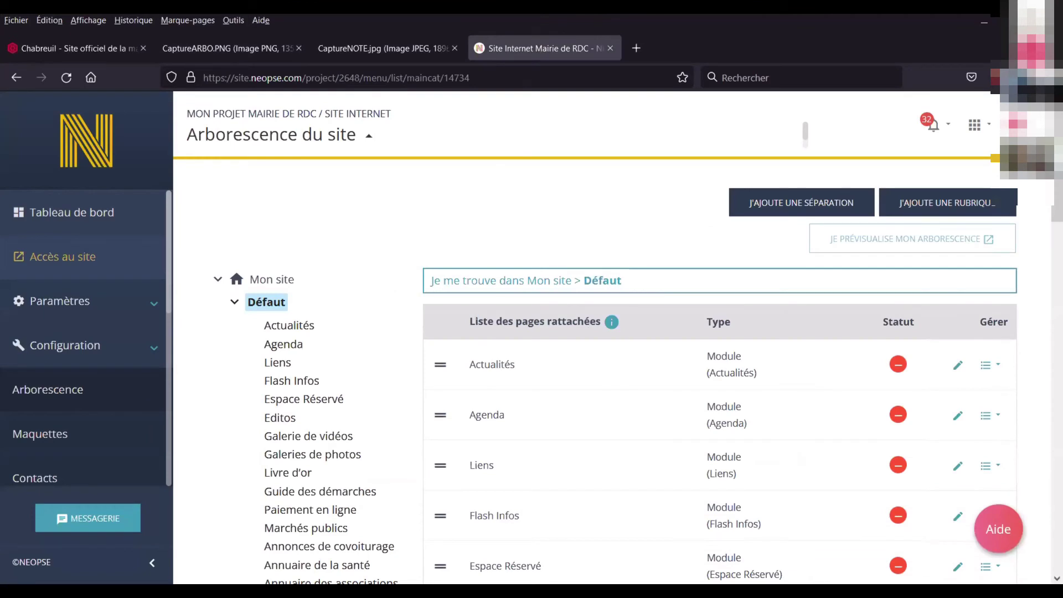
Rename the Editos module of the Défaut tab as "Edito de Mme le Maire" and assign it to the thématique Vie municipale
{"action": "scroll", "coordinate": [723, 409], "scroll_direction": "down", "scroll_amount": 3}
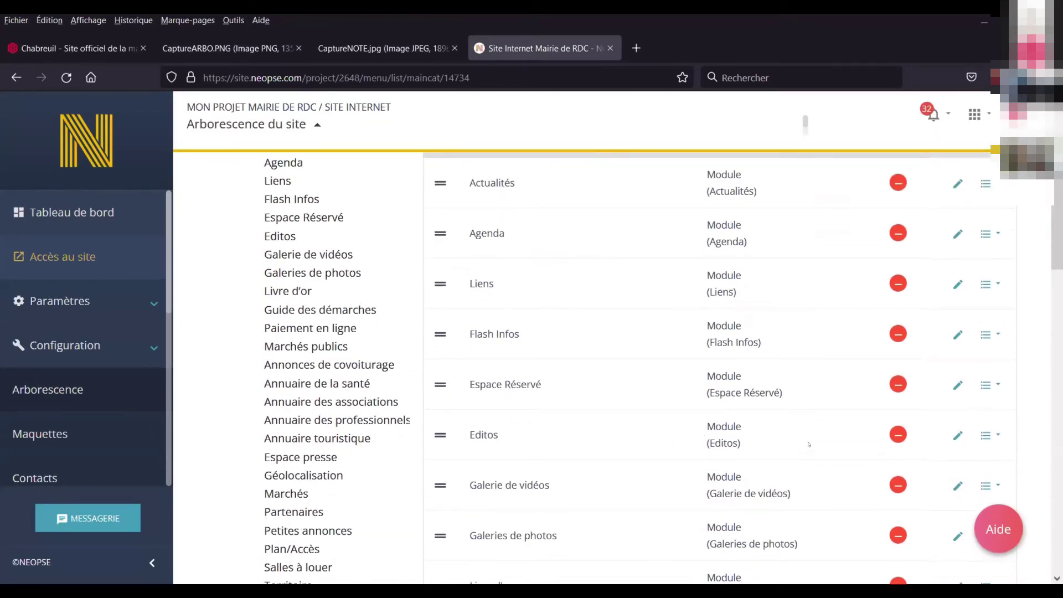
{"action": "left_click", "coordinate": [958, 436]}
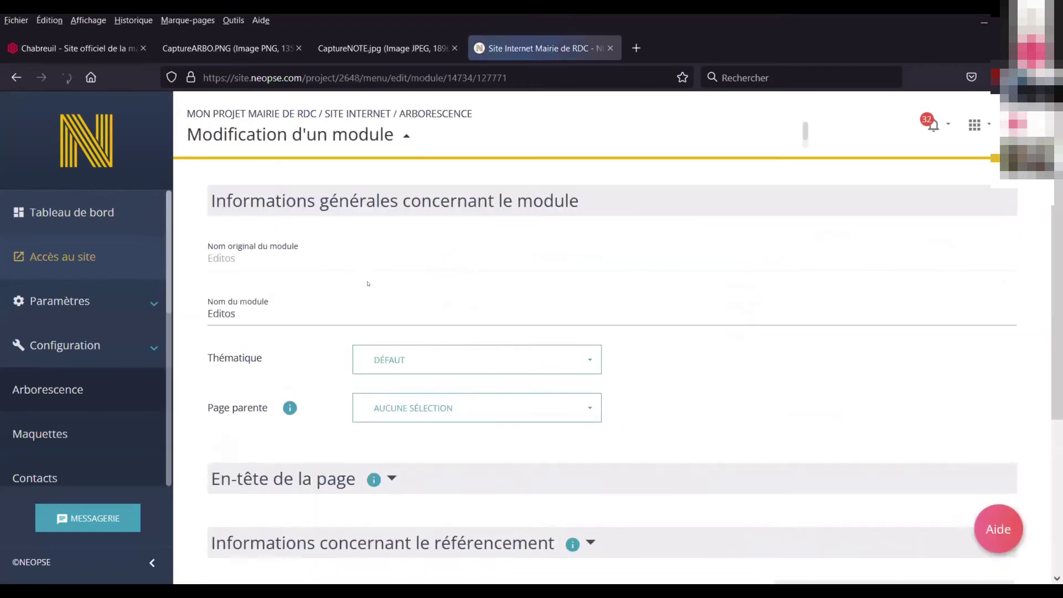
{"action": "left_click", "coordinate": [279, 311]}
{"action": "key", "text": "BackSpace"}
{"action": "type", "text": "de Mme"}
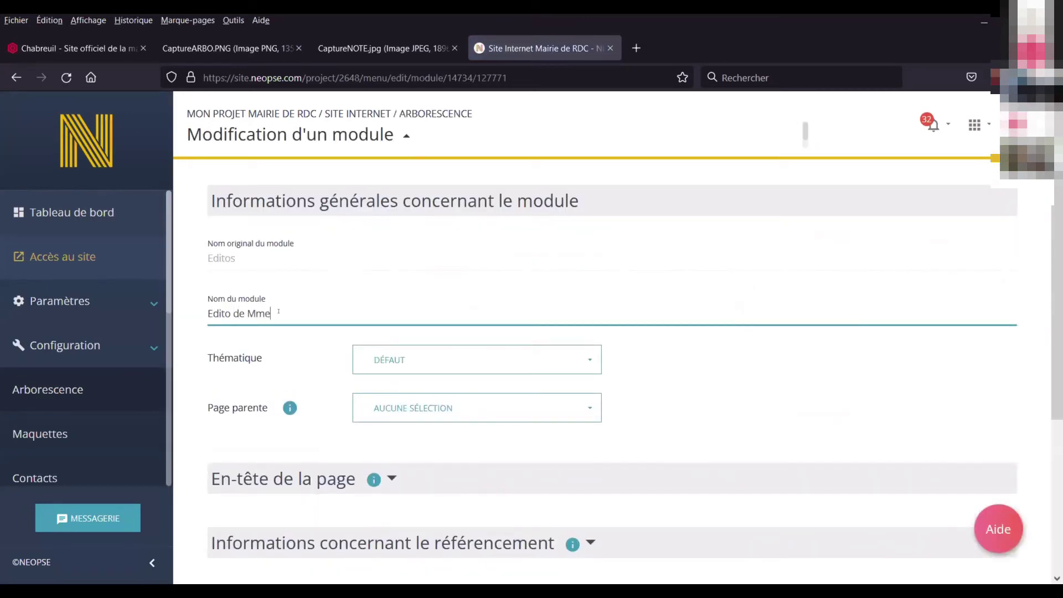
{"action": "type", "text": " lé Maire"}
{"action": "left_click", "coordinate": [393, 349]}
{"action": "left_click", "coordinate": [388, 405]}
Activate the Edito de Mme le Maire module, make it visible in the menu, and save it
{"action": "scroll", "coordinate": [561, 387], "scroll_direction": "down", "scroll_amount": 4}
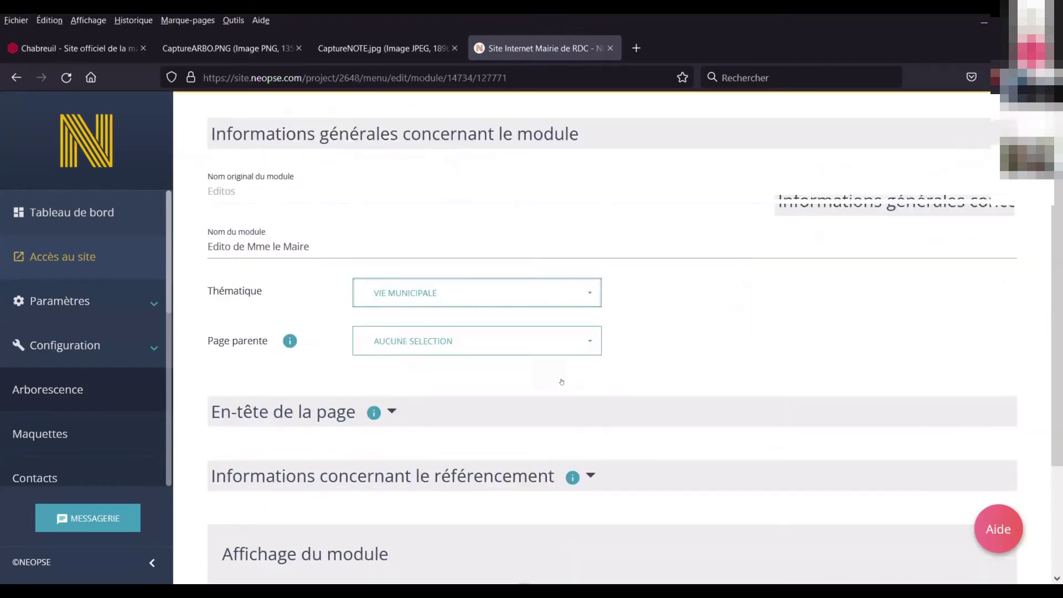
{"action": "left_click", "coordinate": [529, 437]}
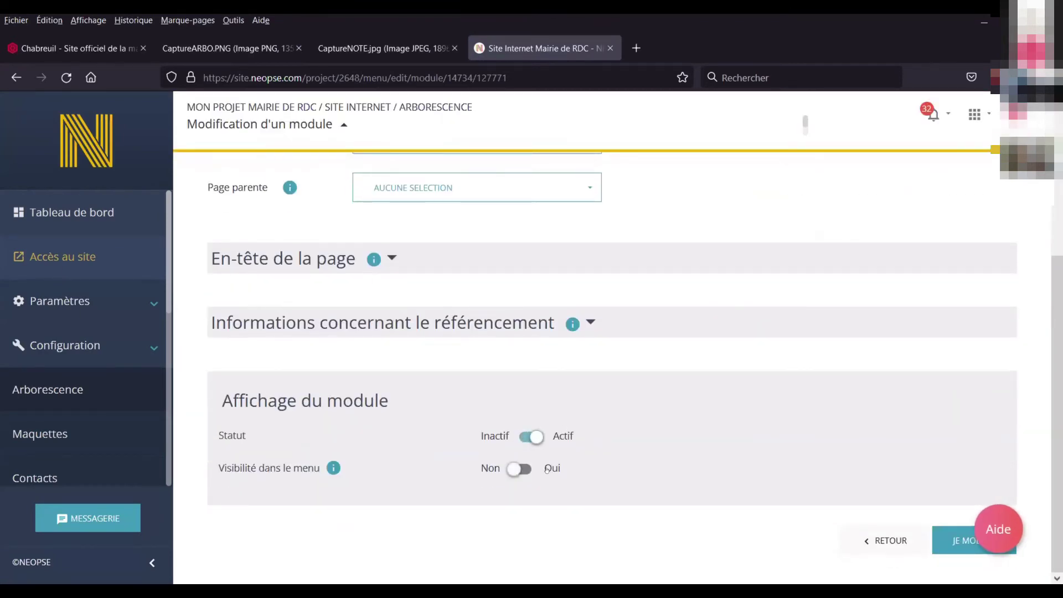
{"action": "left_click", "coordinate": [521, 469]}
{"action": "left_click", "coordinate": [955, 540]}
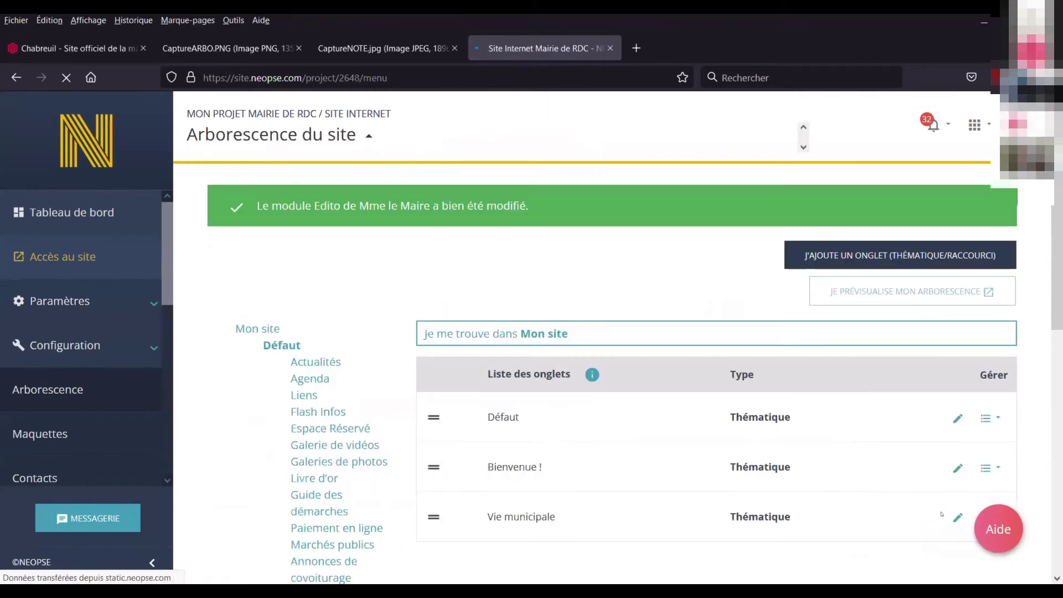
Check the Vie municipale pages, and compare the menu plan and CaptureNOTE.jpg with the modules remaining in the Défaut tab
{"action": "left_click", "coordinate": [288, 392]}
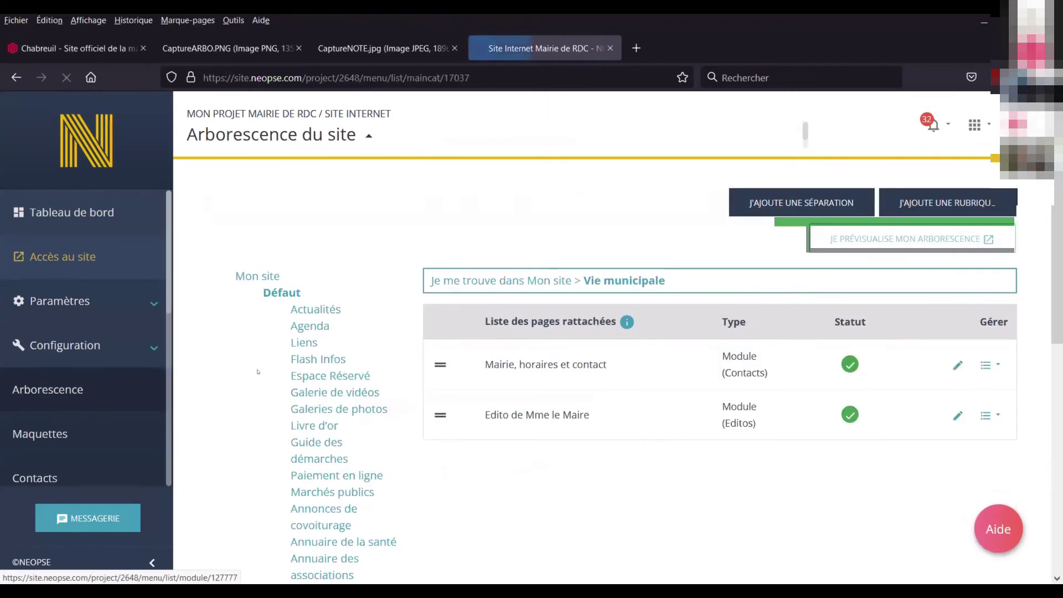
{"action": "left_click", "coordinate": [267, 303]}
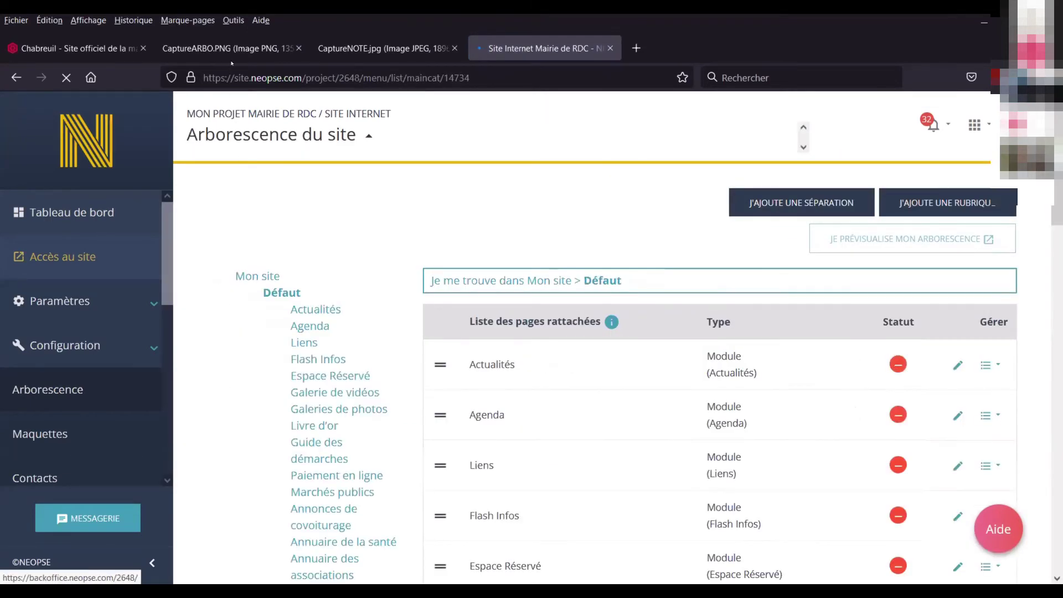
{"action": "left_click", "coordinate": [236, 48]}
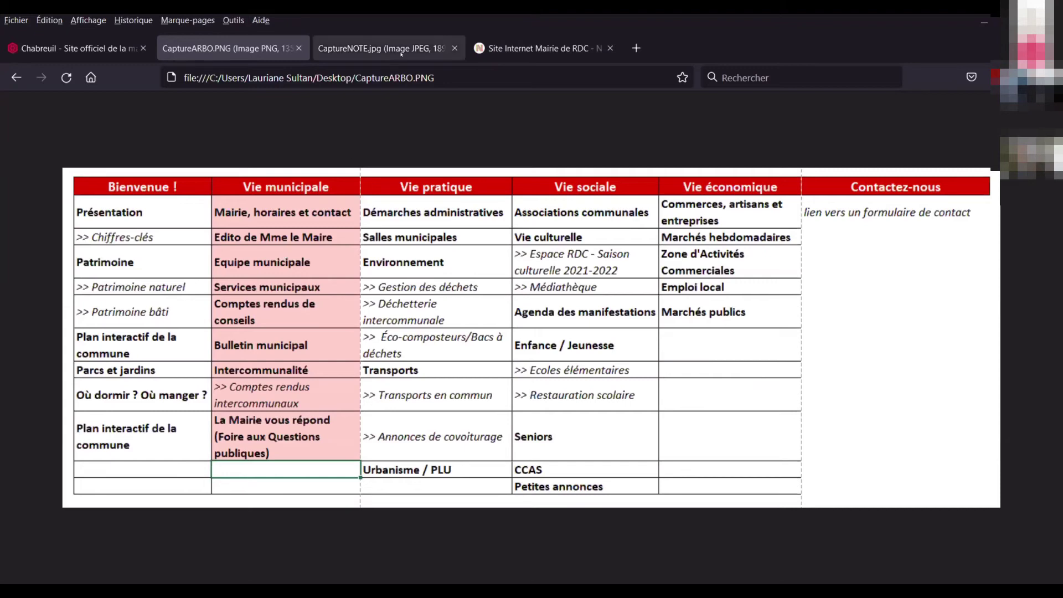
{"action": "left_click", "coordinate": [382, 48]}
{"action": "left_click", "coordinate": [491, 51]}
{"action": "scroll", "coordinate": [399, 249], "scroll_direction": "down", "scroll_amount": 3}
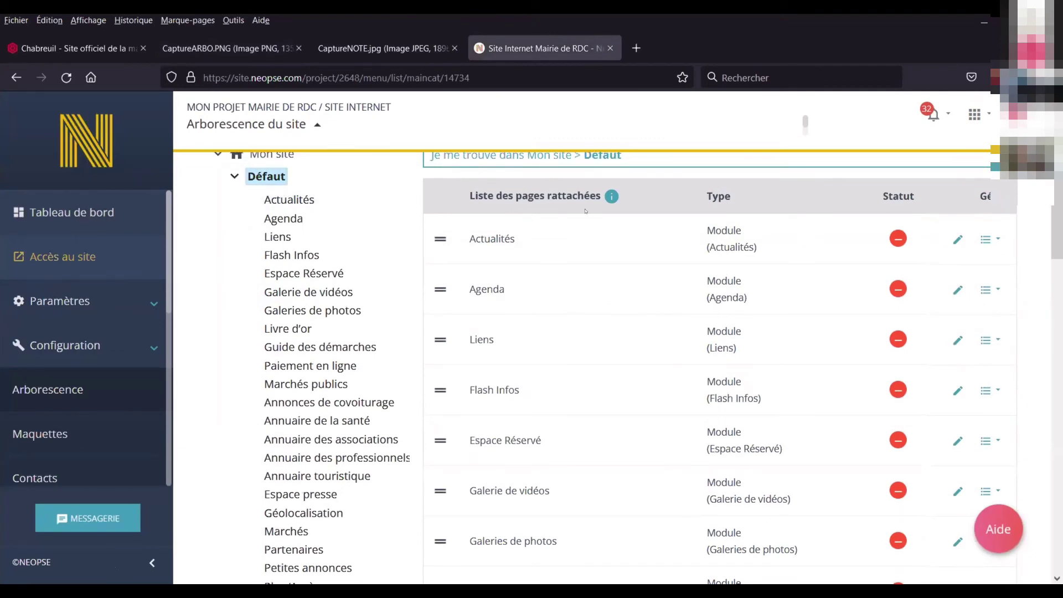
{"action": "scroll", "coordinate": [585, 211], "scroll_direction": "down", "scroll_amount": 2}
{"action": "scroll", "coordinate": [596, 257], "scroll_direction": "up", "scroll_amount": 2}
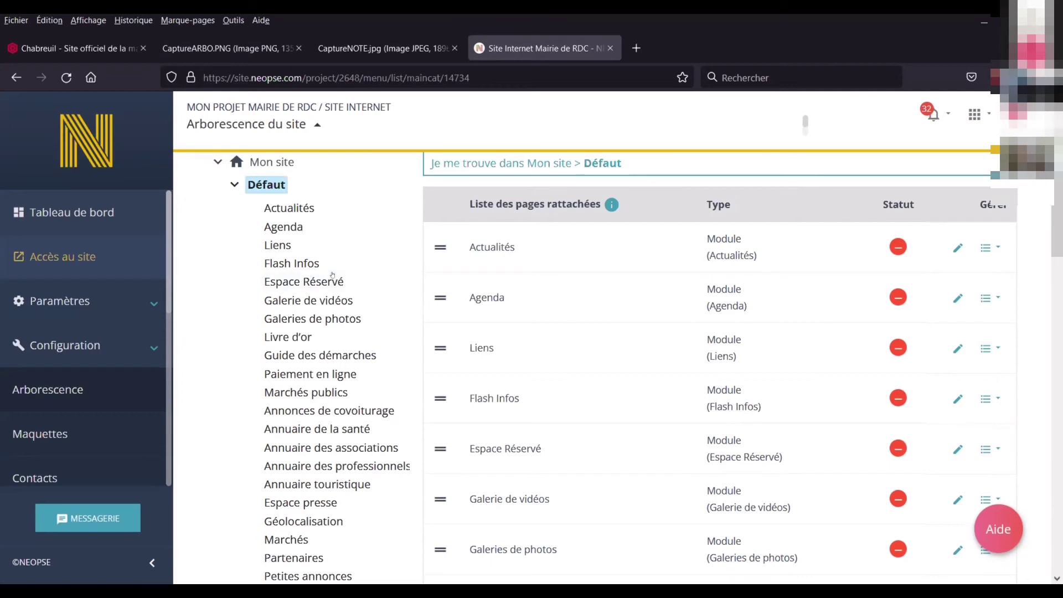
Open the pages attached to Vie municipale and compare them with the menu plan in CaptureARBO.PNG
{"action": "left_click", "coordinate": [235, 184]}
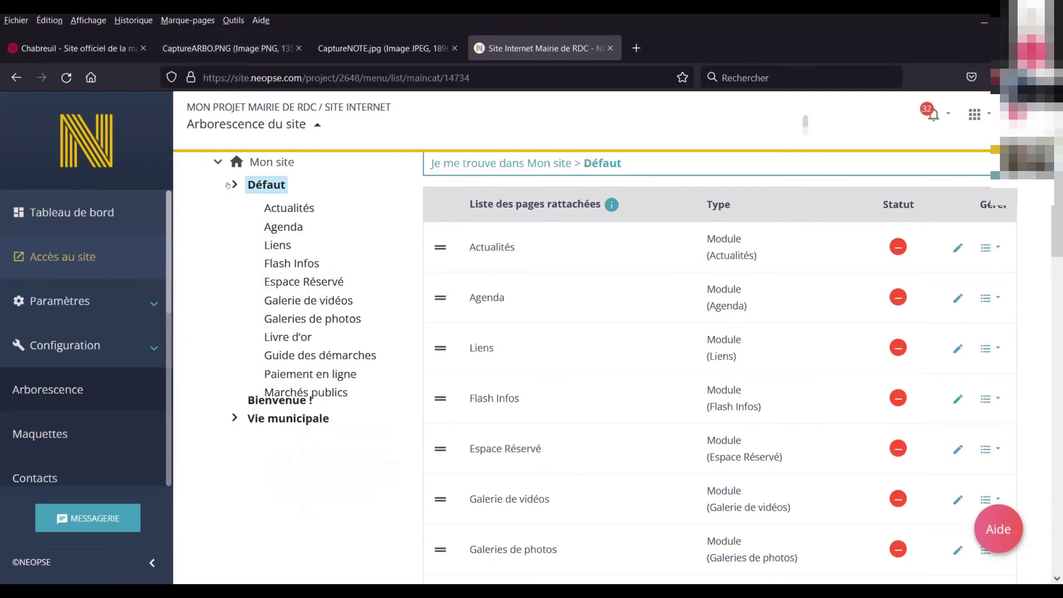
{"action": "left_click", "coordinate": [280, 218]}
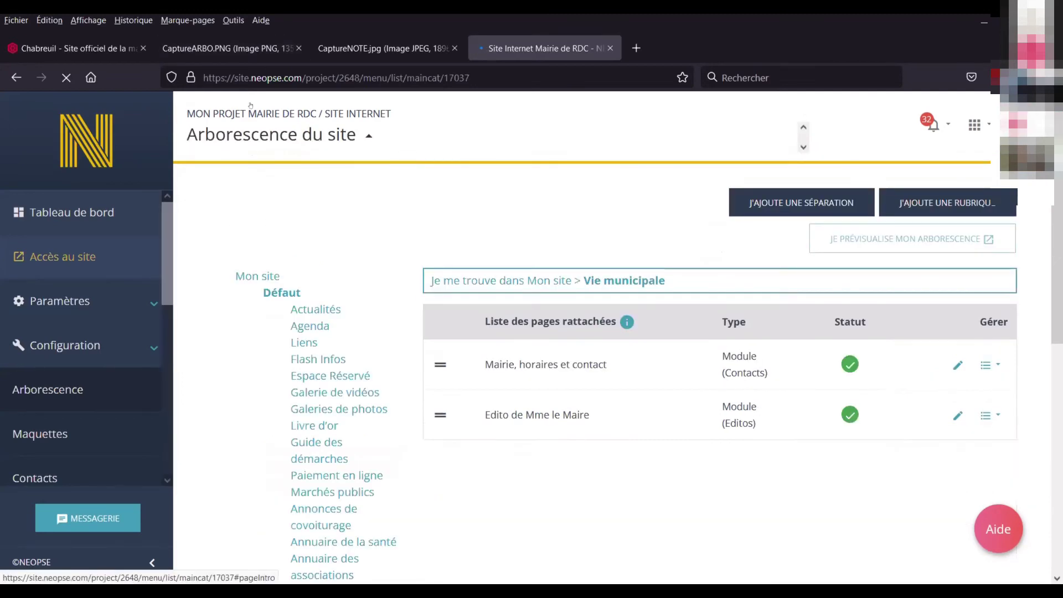
{"action": "left_click", "coordinate": [234, 48]}
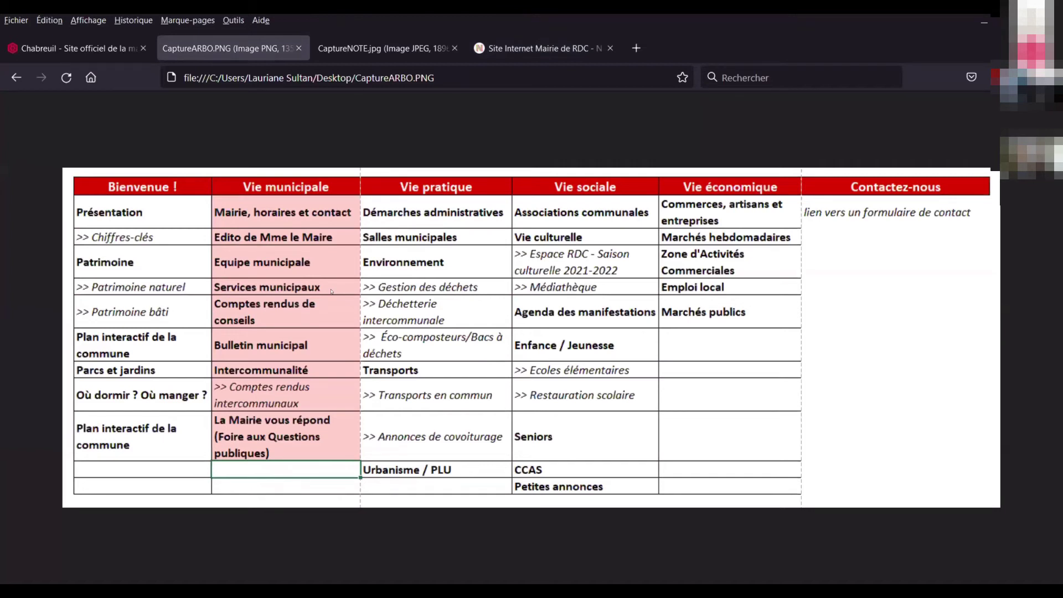
{"action": "left_click", "coordinate": [551, 54]}
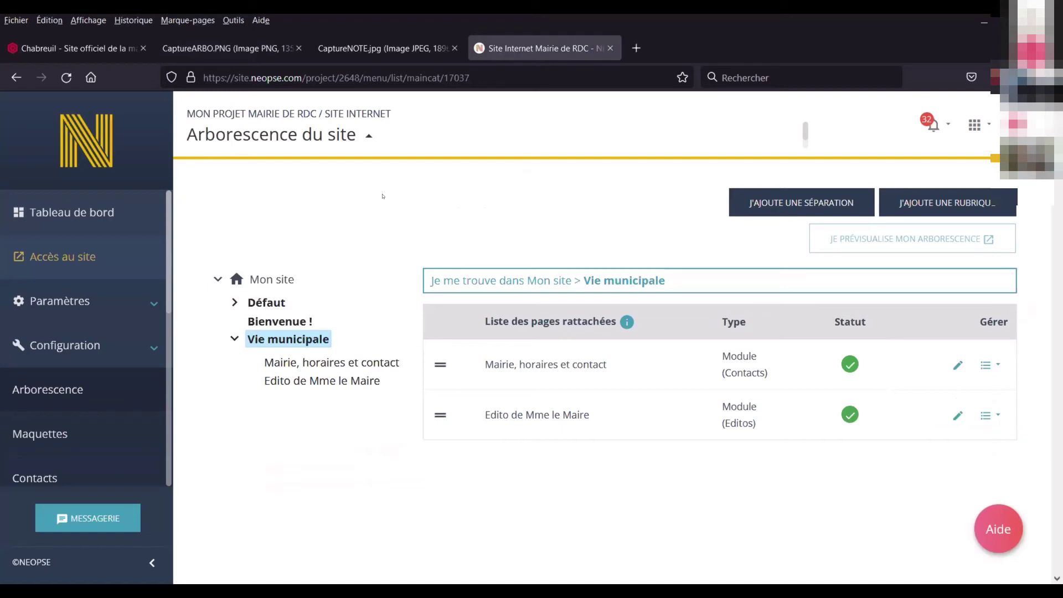
{"action": "left_click", "coordinate": [312, 333]}
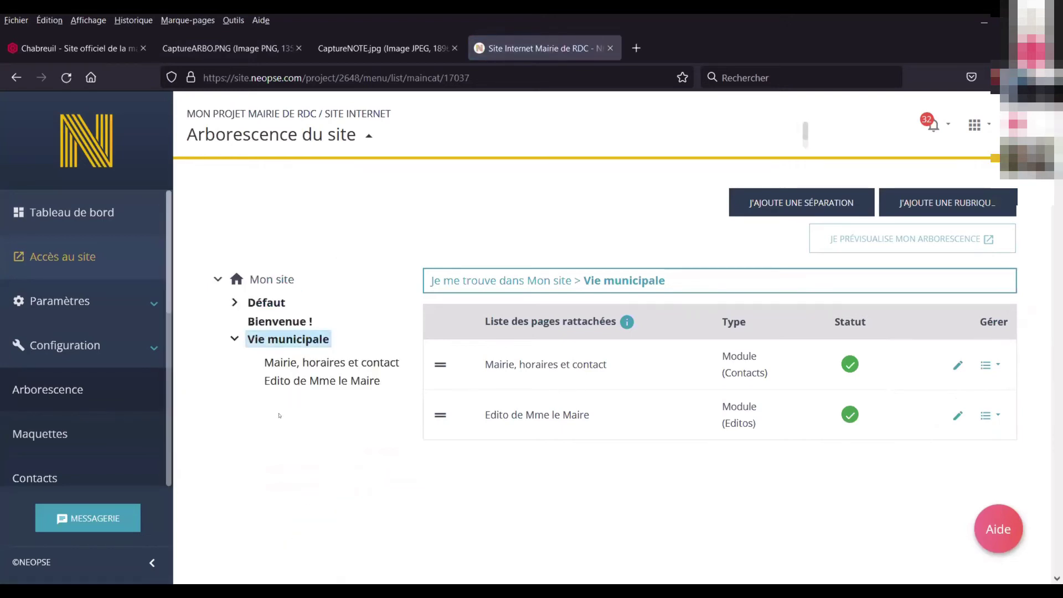
Start a new rubrique named "Services municipaux" and assign it to the thématique Vie municipale
{"action": "left_click", "coordinate": [899, 204]}
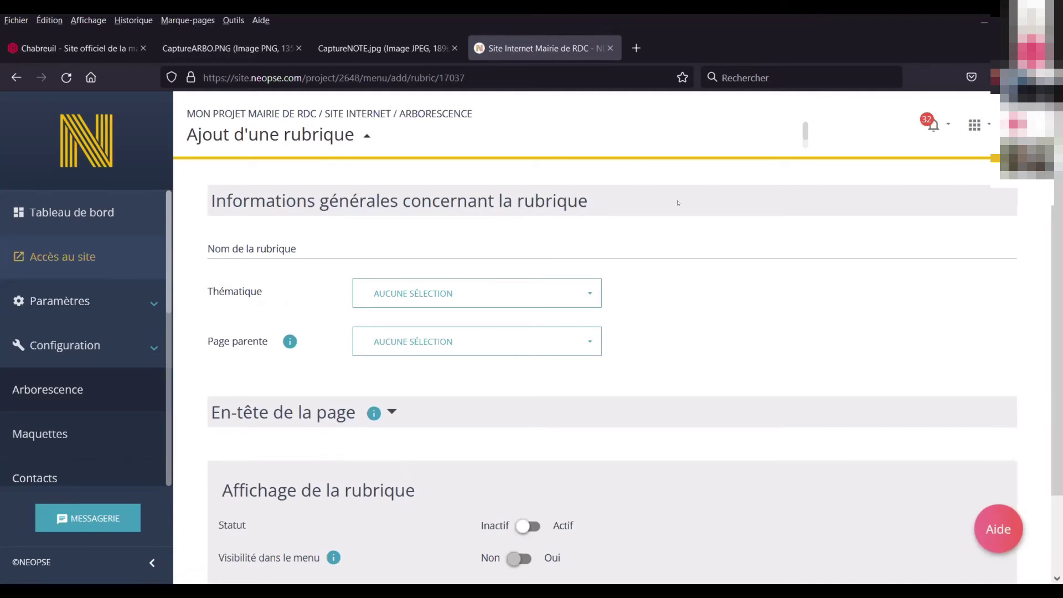
{"action": "left_click", "coordinate": [632, 240]}
{"action": "type", "text": "Servic"}
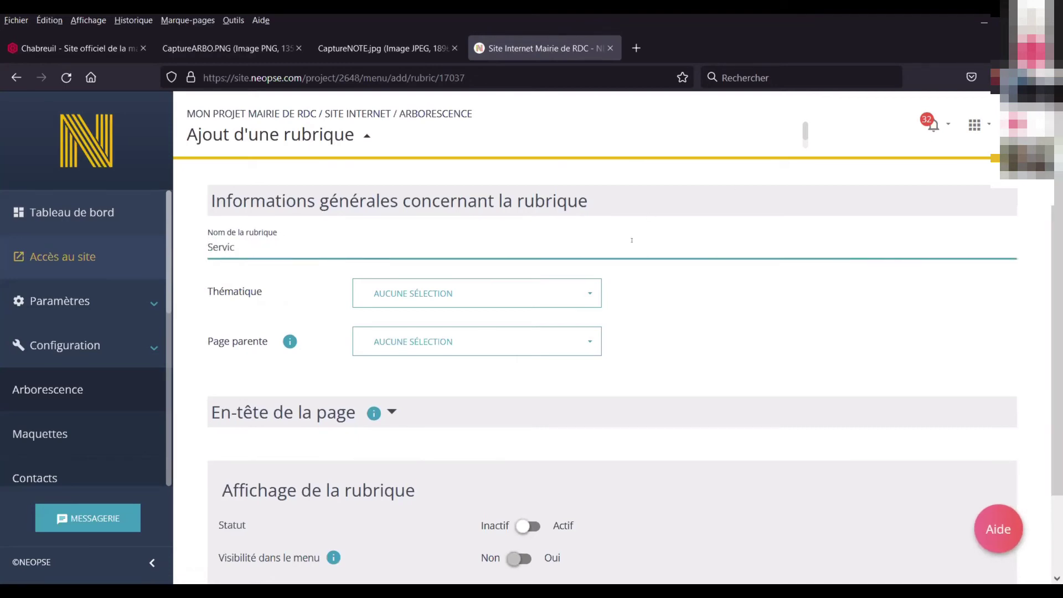
{"action": "type", "text": "es municipaux"}
{"action": "left_click", "coordinate": [438, 300]}
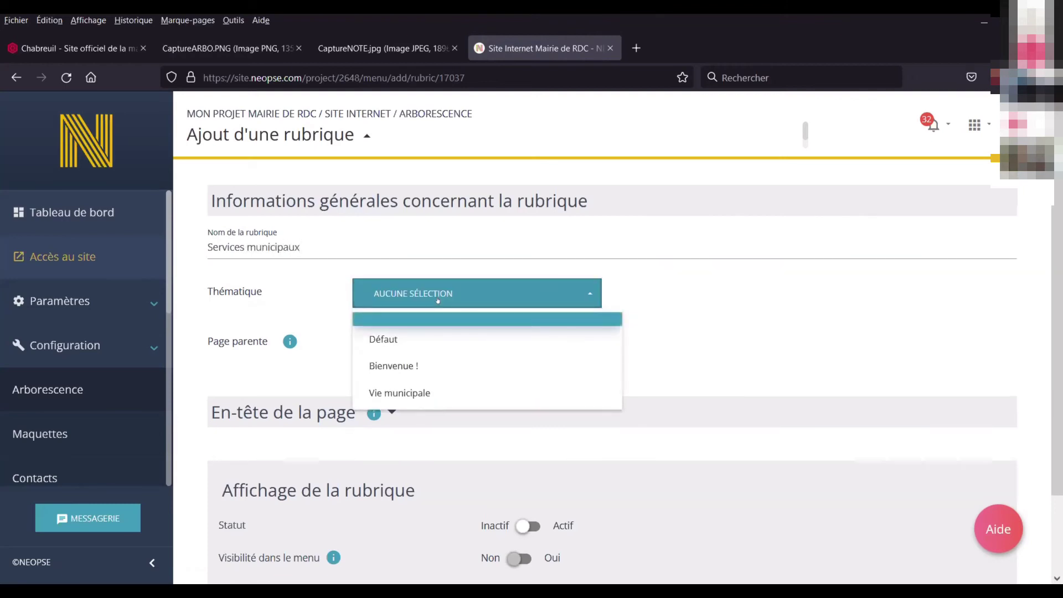
{"action": "left_click", "coordinate": [422, 391]}
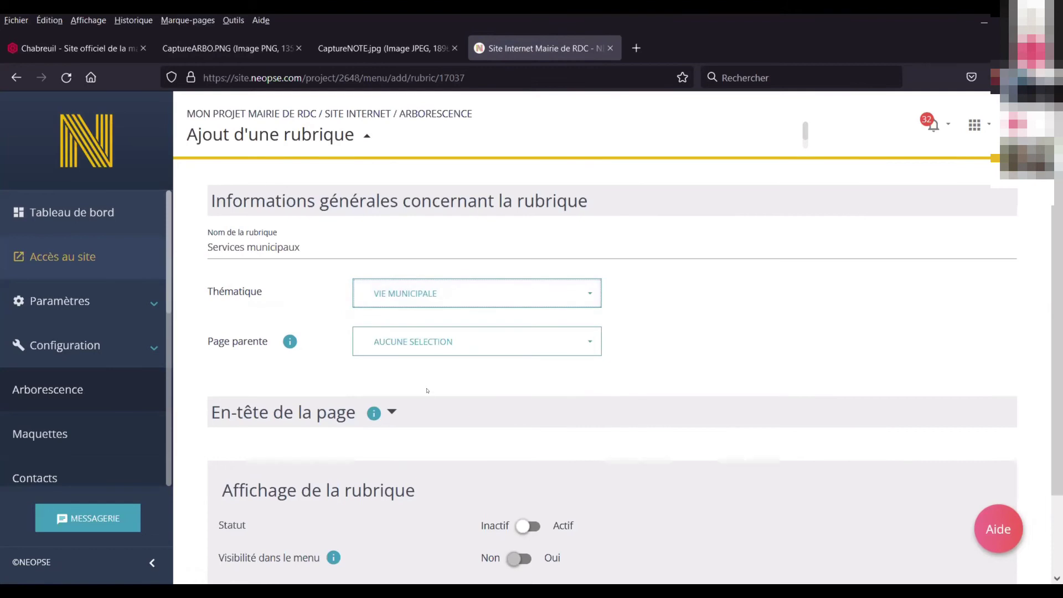
Set the Services municipaux rubrique to active and visible in the menu, and add it to the site
{"action": "scroll", "coordinate": [463, 389], "scroll_direction": "down", "scroll_amount": 2}
{"action": "left_click", "coordinate": [529, 437]}
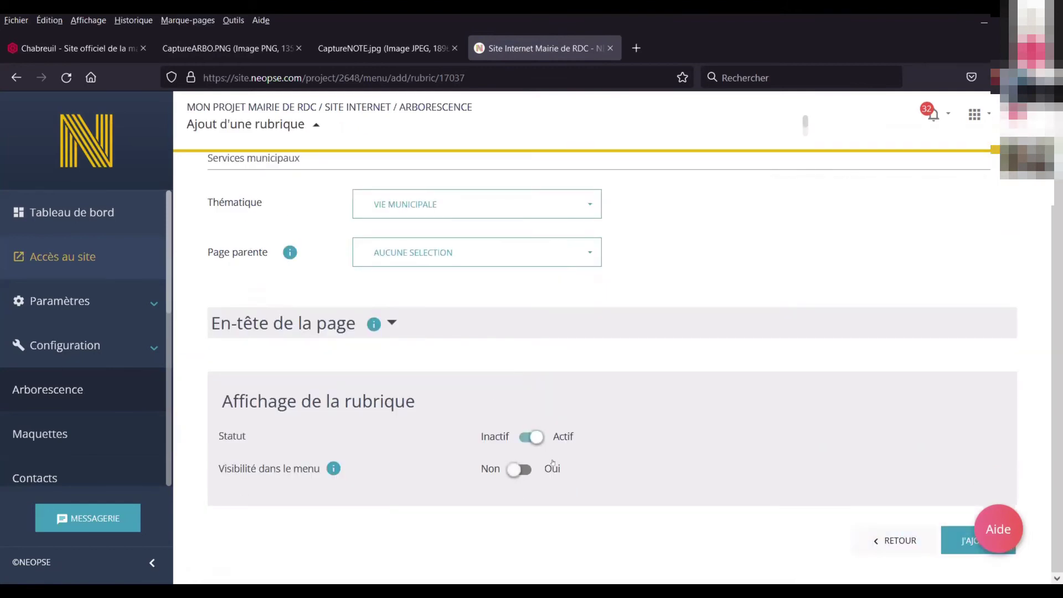
{"action": "left_click", "coordinate": [520, 469]}
{"action": "left_click", "coordinate": [962, 543]}
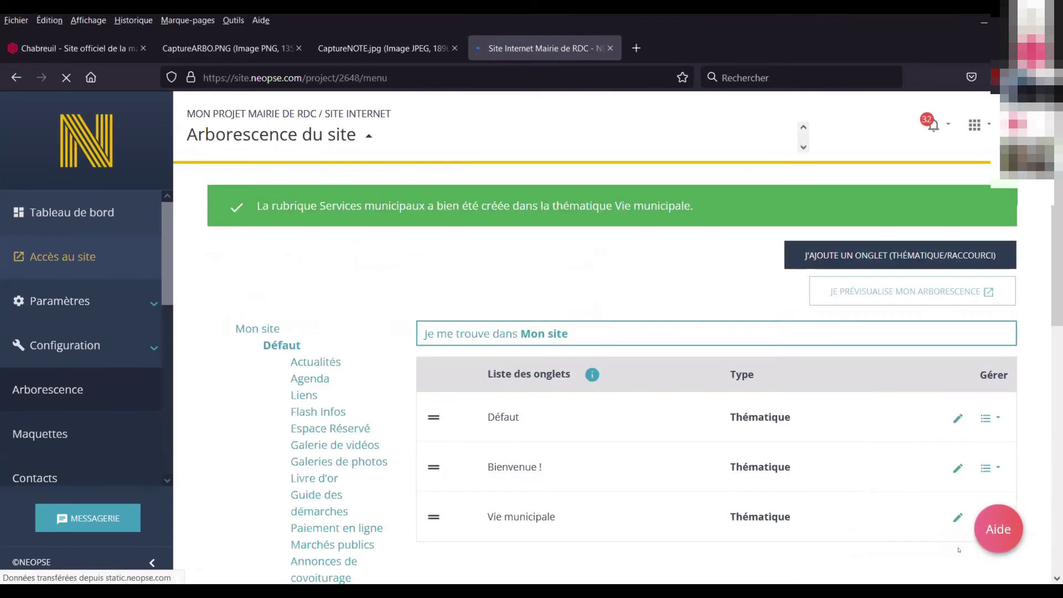
From Vie municipale, start a new rubrique named "Intercommunalité" and assign it to the thématique Vie municipale
{"action": "left_click", "coordinate": [287, 398]}
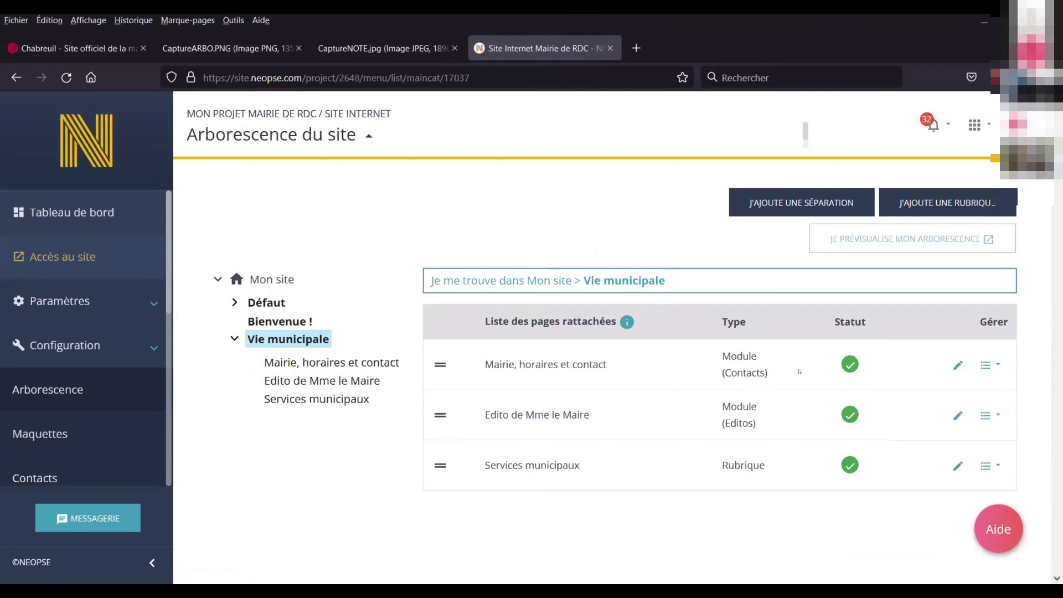
{"action": "left_click", "coordinate": [899, 205]}
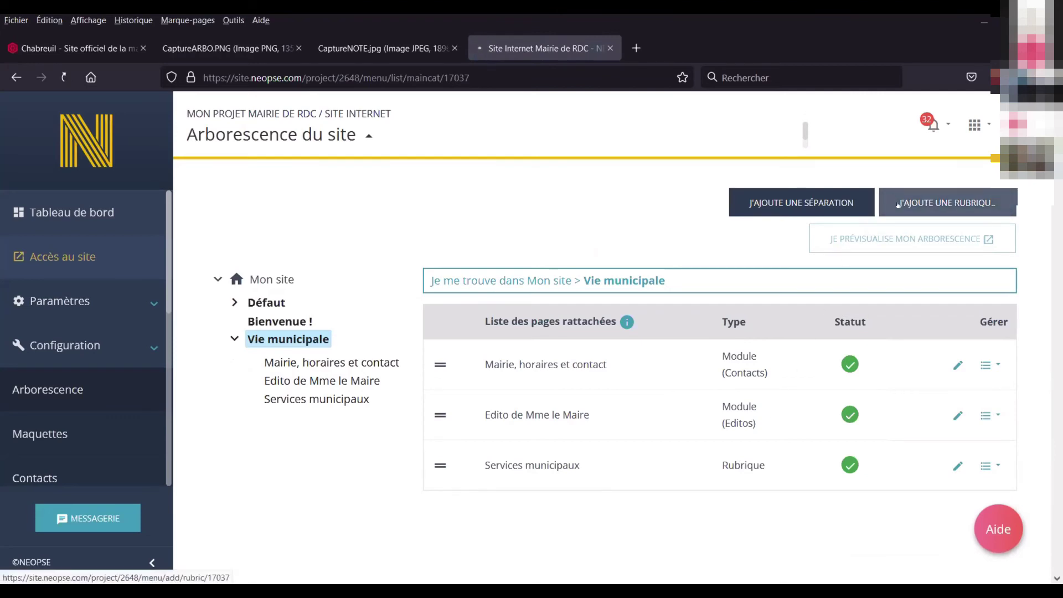
{"action": "left_click", "coordinate": [455, 244]}
{"action": "type", "text": "In"}
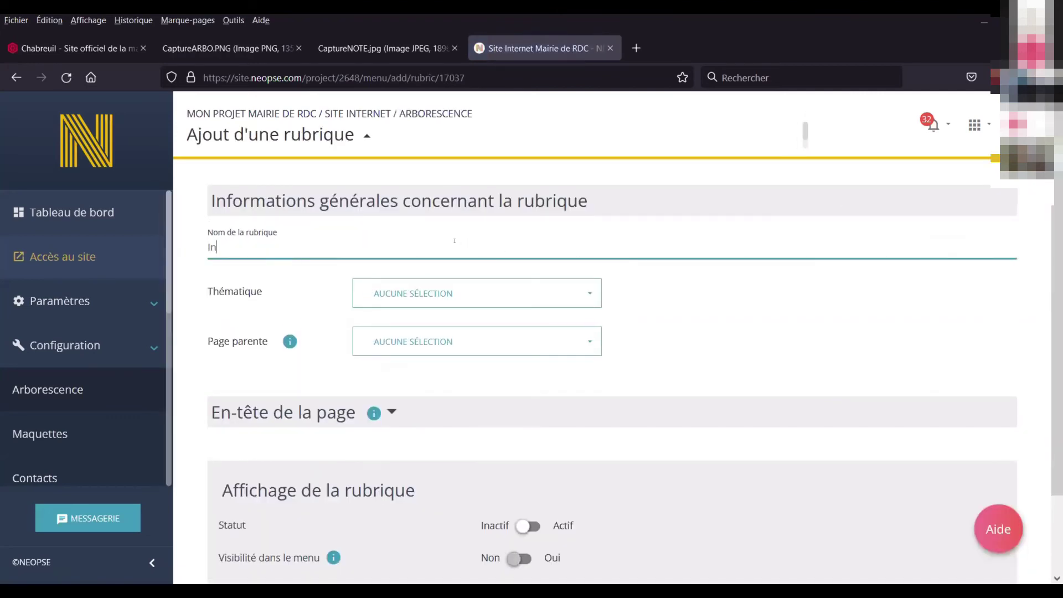
{"action": "type", "text": "tercommunalité"}
{"action": "left_click", "coordinate": [438, 287]}
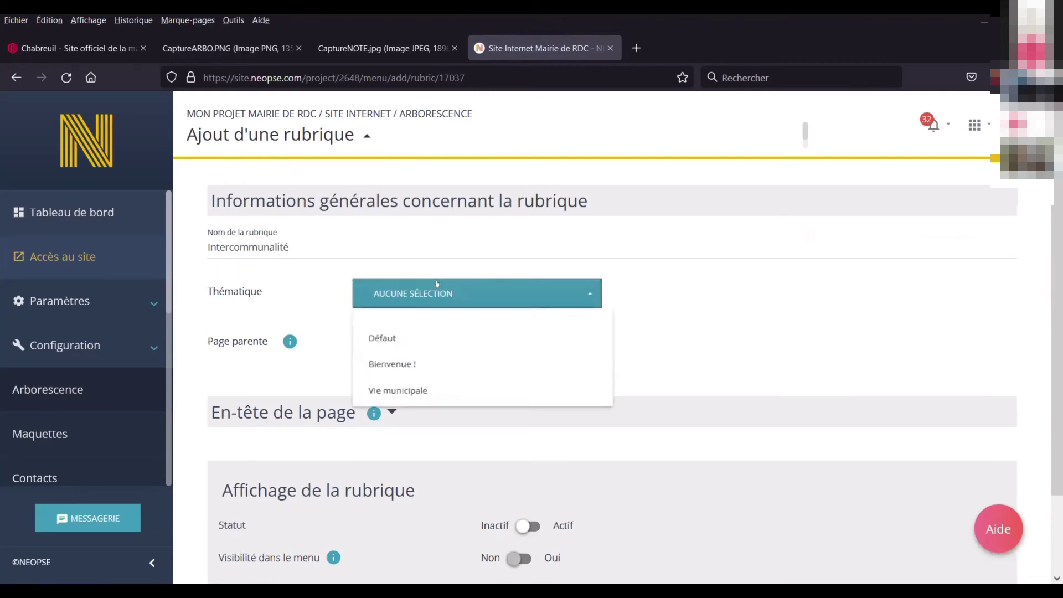
{"action": "left_click", "coordinate": [408, 389]}
Set the Intercommunalité rubrique to active and visible in the menu, and add it to the site
{"action": "scroll", "coordinate": [409, 388], "scroll_direction": "down", "scroll_amount": 2}
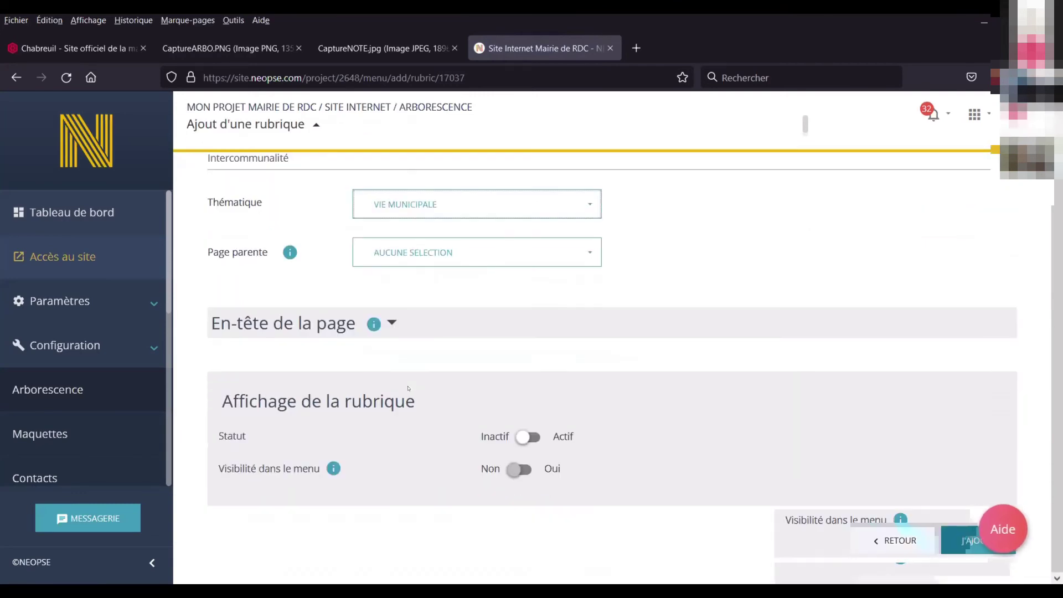
{"action": "left_click", "coordinate": [531, 437]}
{"action": "left_click", "coordinate": [552, 470]}
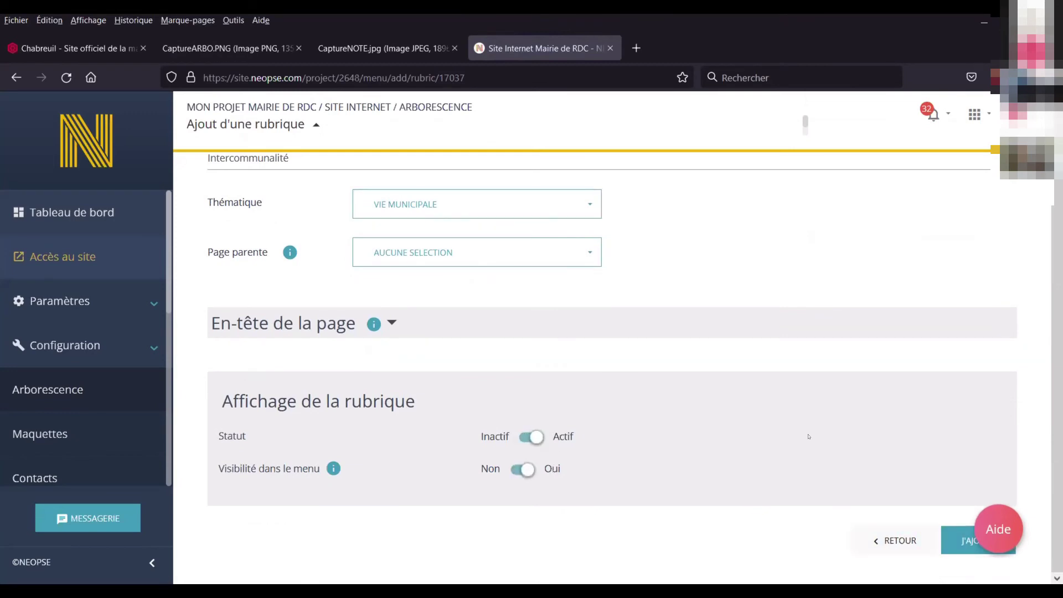
{"action": "left_click", "coordinate": [961, 541]}
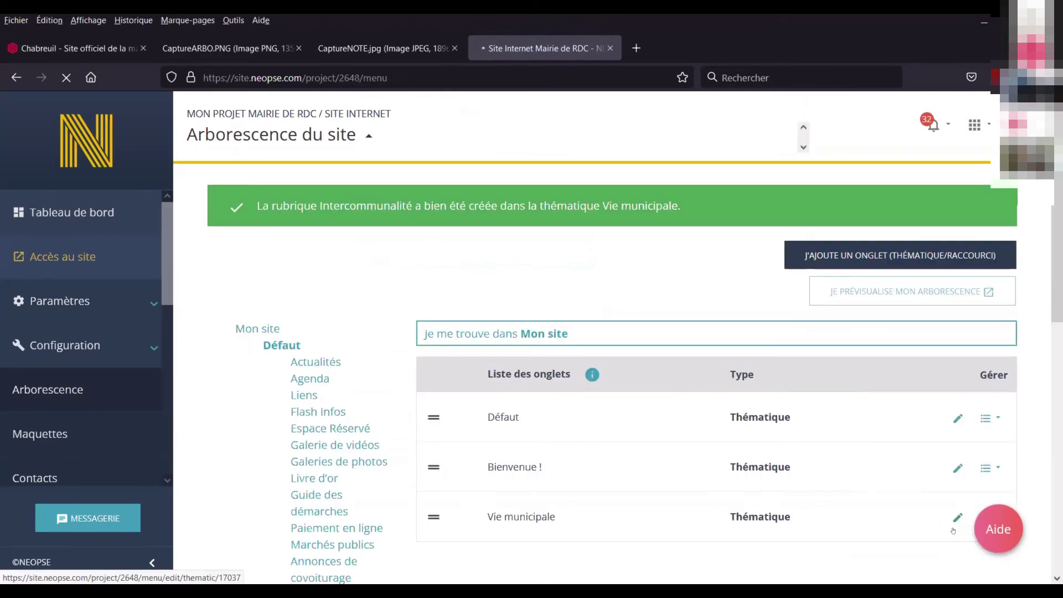
Check the Vie municipale column of the menu plan and start a new rubrique named "Comptes rendus intercommunaux" from Vie municipale
{"action": "left_click", "coordinate": [288, 392]}
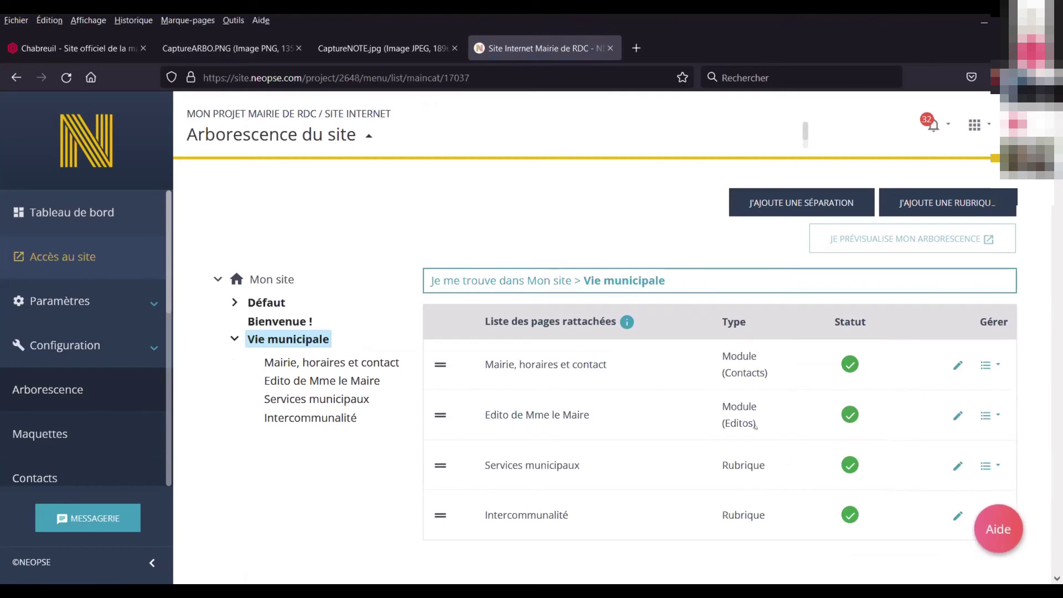
{"action": "left_click", "coordinate": [224, 38]}
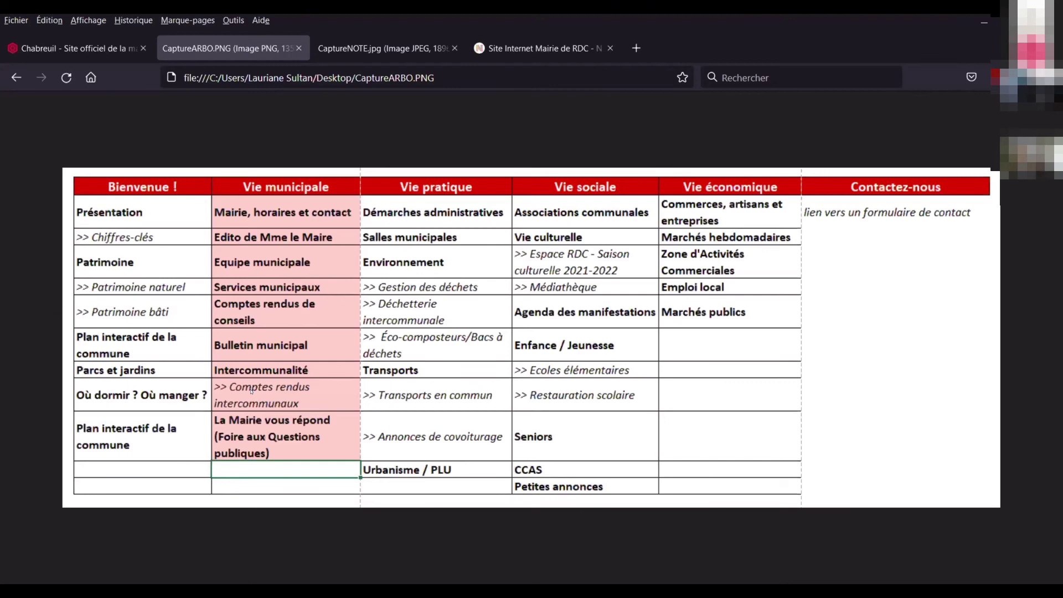
{"action": "left_click", "coordinate": [540, 48]}
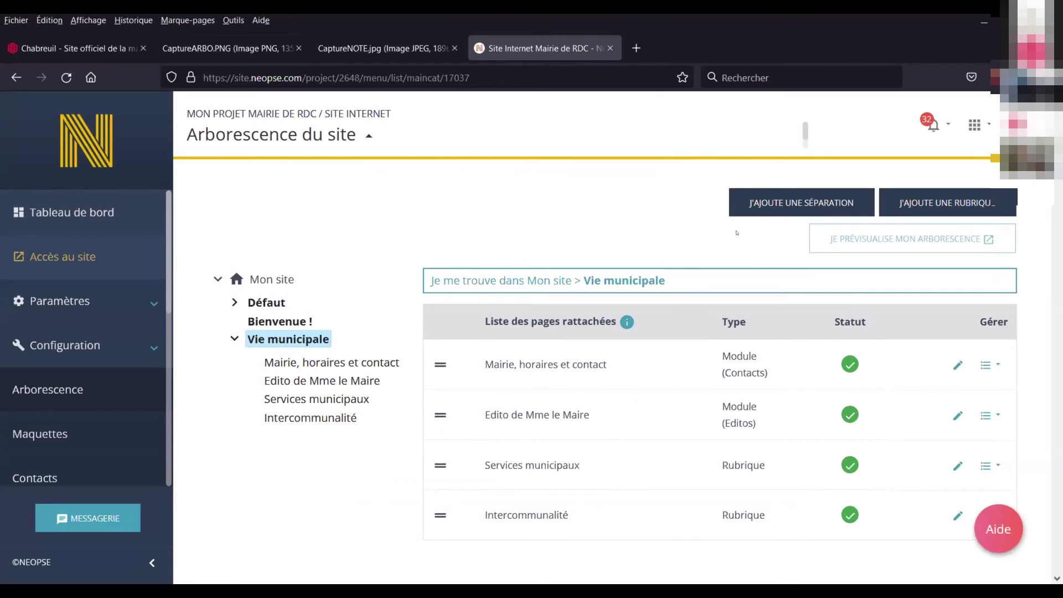
{"action": "left_click", "coordinate": [924, 197]}
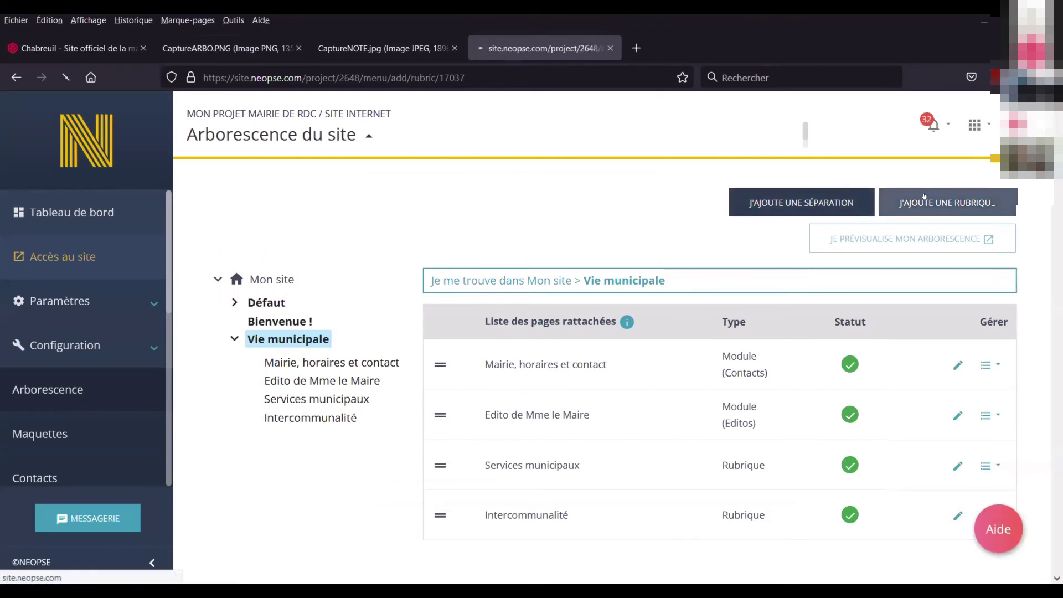
{"action": "left_click", "coordinate": [441, 248]}
{"action": "type", "text": "C"}
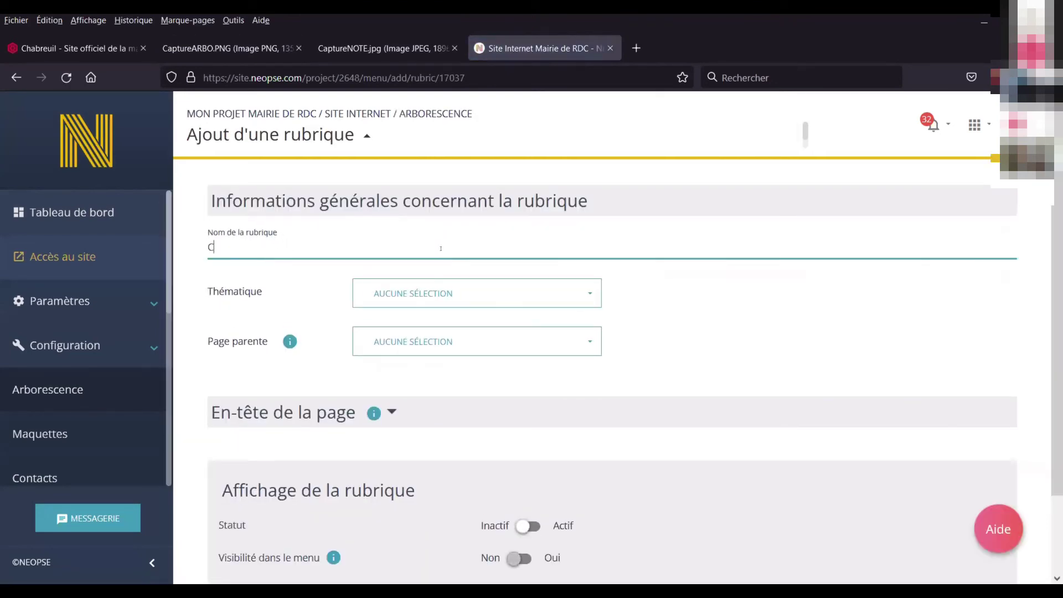
{"action": "type", "text": "omptes rendus interc"}
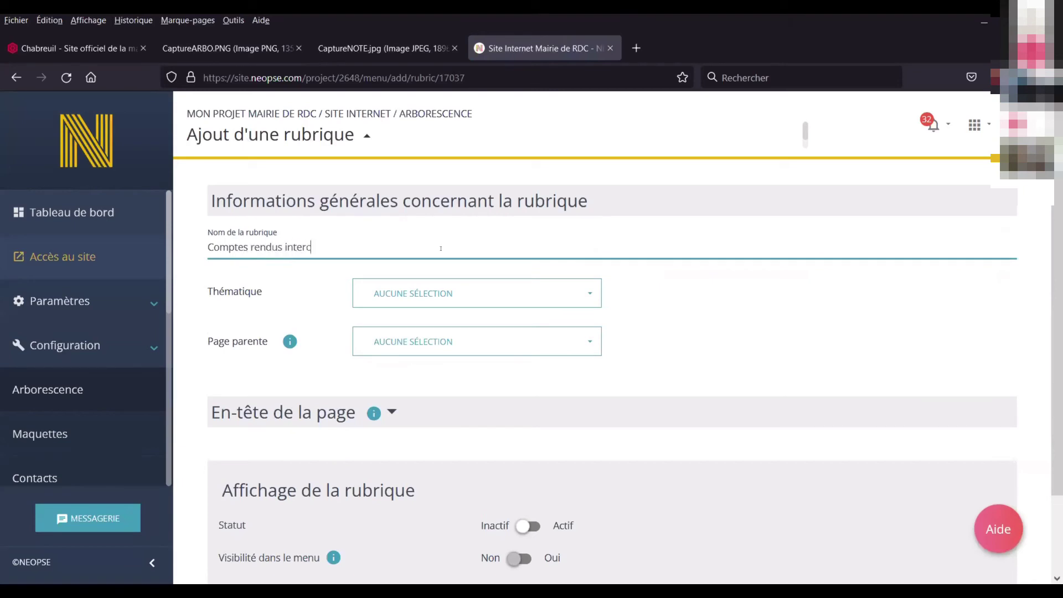
{"action": "type", "text": "ommunaux"}
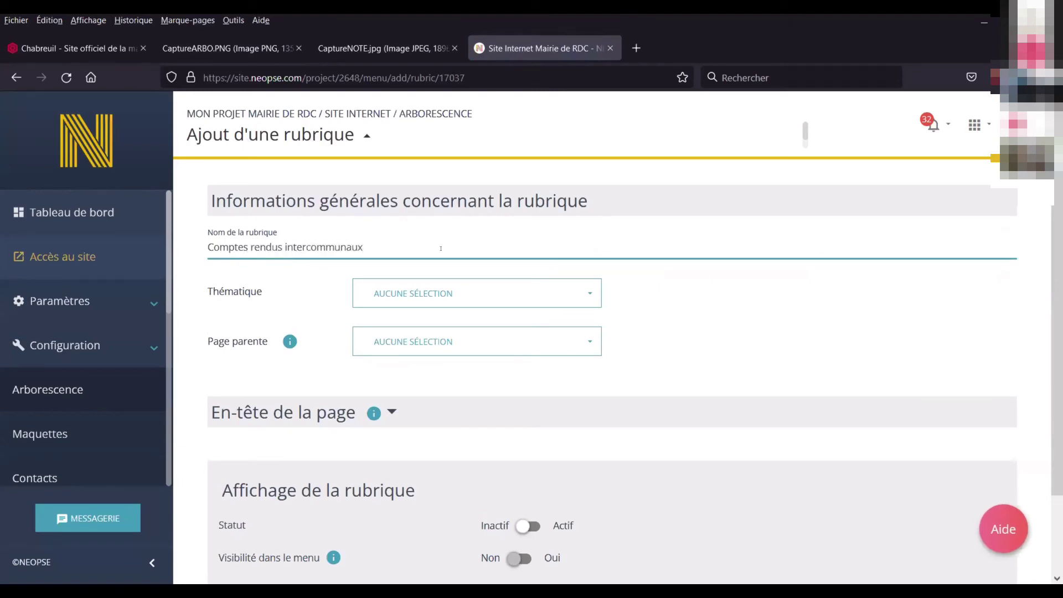
Assign the Comptes rendus intercommunaux rubrique to the thématique Vie municipale with Intercommunalité as its parent page
{"action": "left_click", "coordinate": [402, 284]}
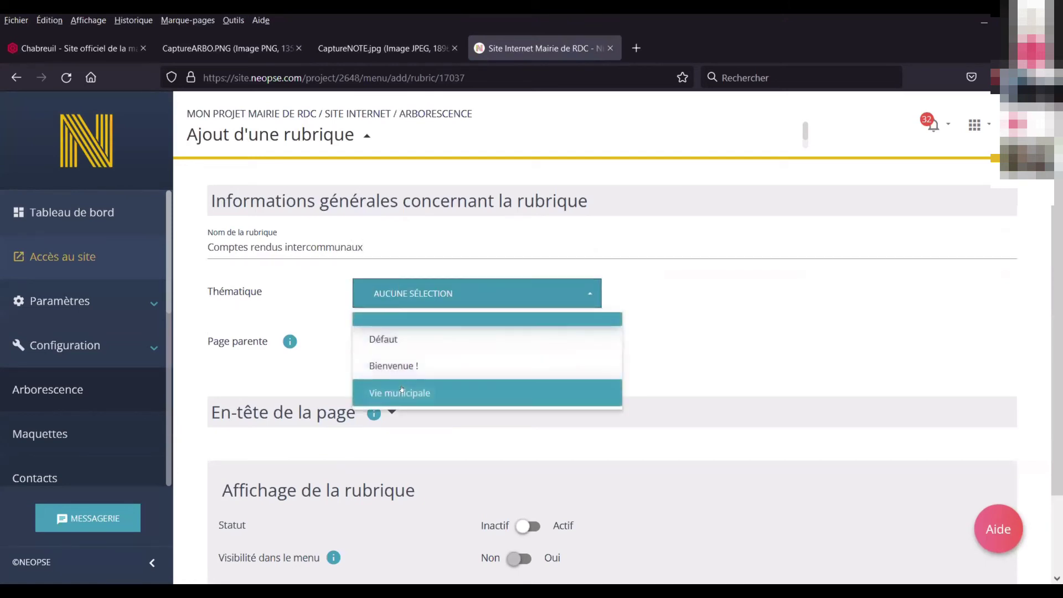
{"action": "left_click", "coordinate": [401, 389]}
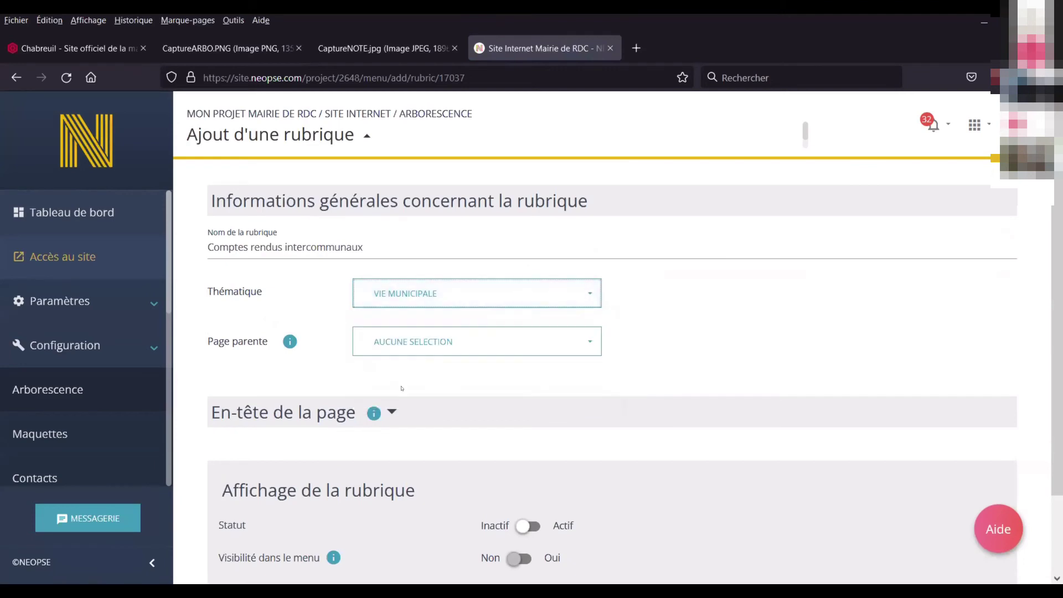
{"action": "left_click", "coordinate": [457, 348]}
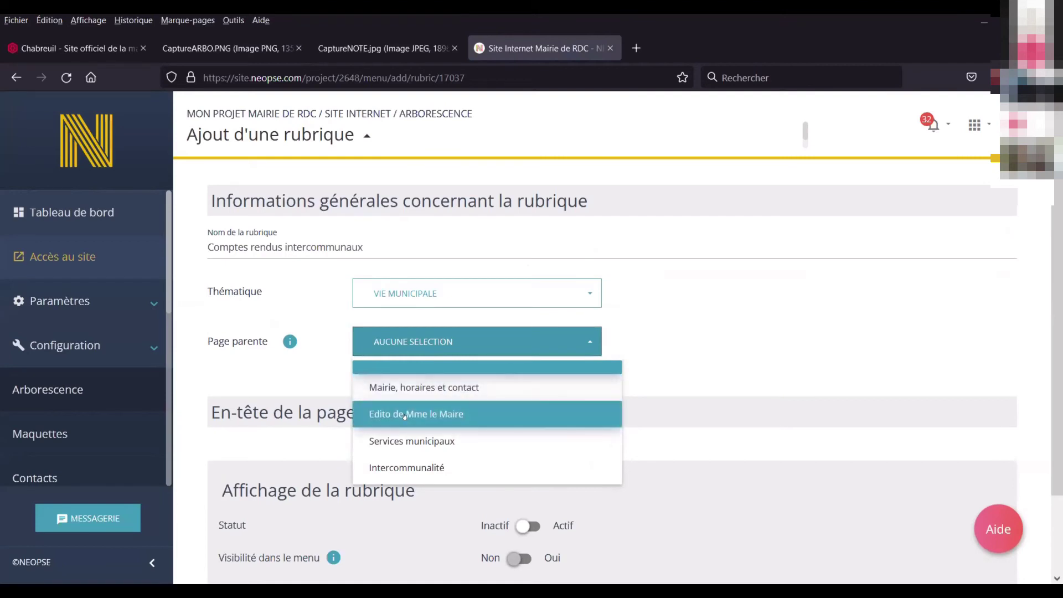
{"action": "left_click", "coordinate": [410, 470]}
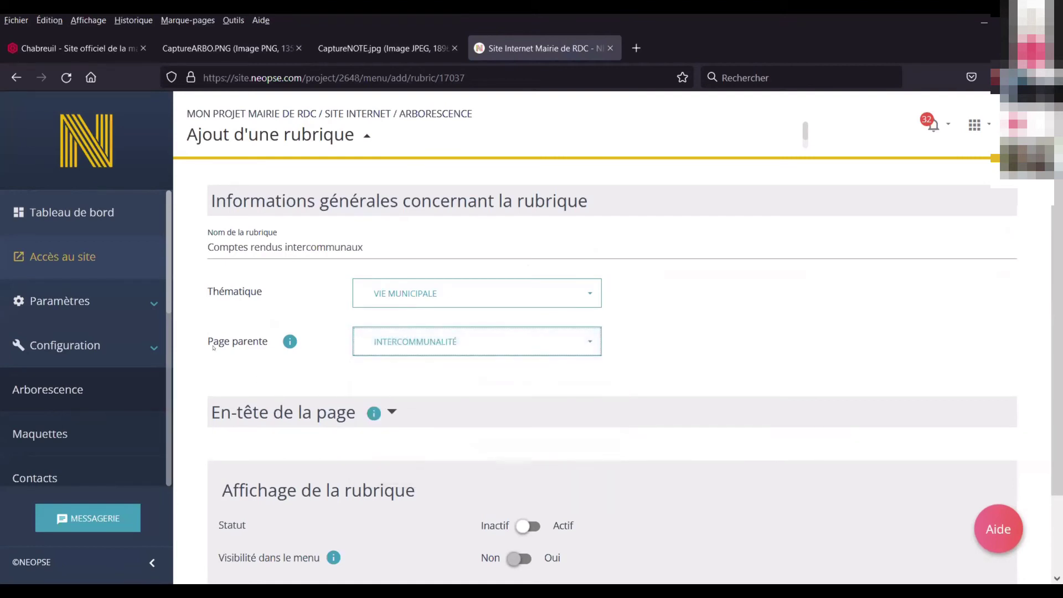
{"action": "left_click", "coordinate": [333, 380]}
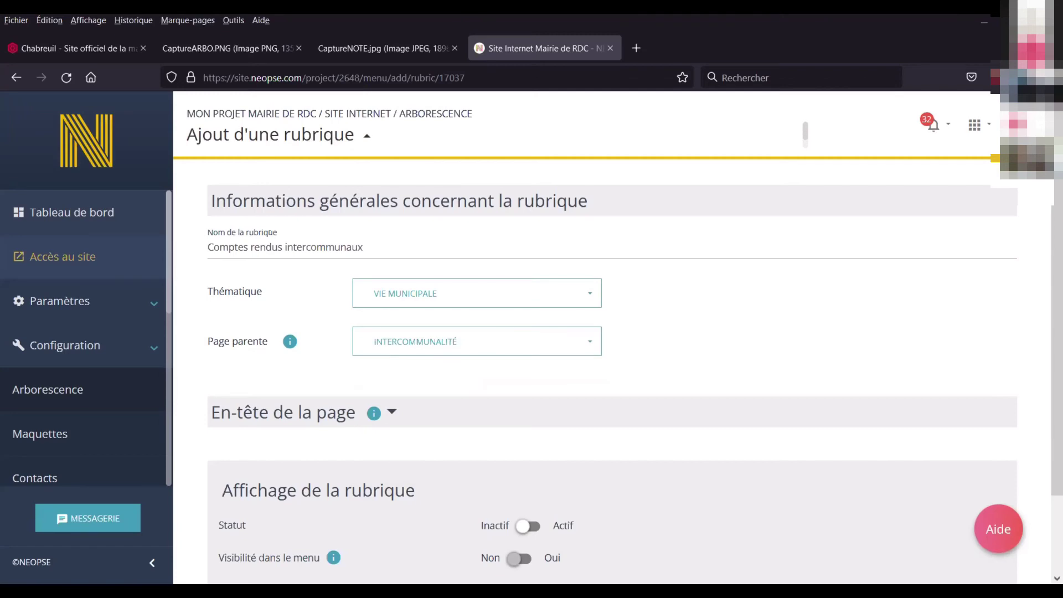
Add the Comptes rendus intercommunaux rubrique as active and visible in the menu, and expand Vie municipale in the site tree
{"action": "scroll", "coordinate": [353, 329], "scroll_direction": "down", "scroll_amount": 2}
{"action": "left_click", "coordinate": [571, 437]}
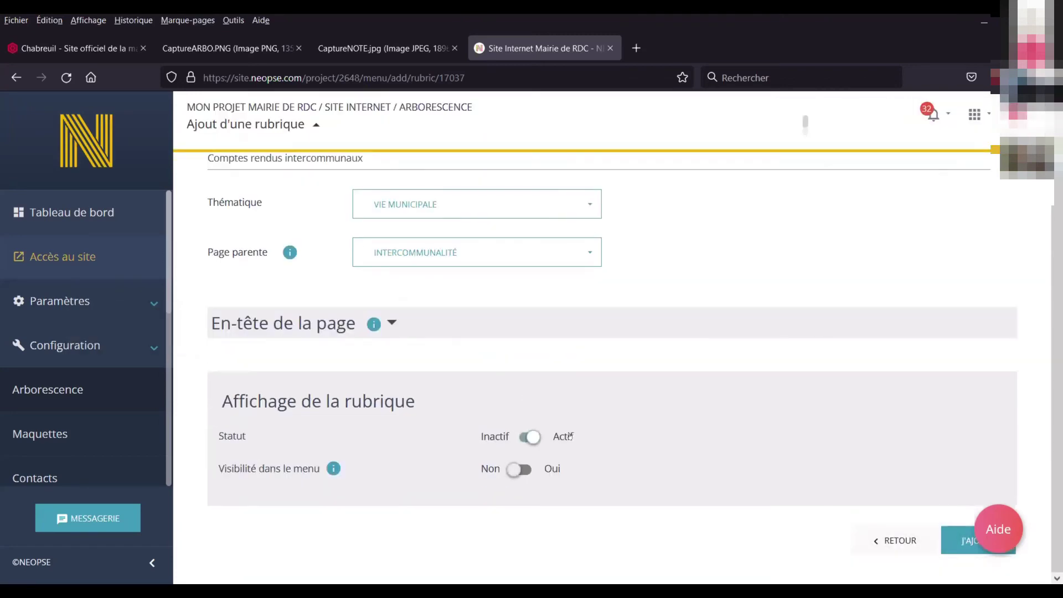
{"action": "left_click", "coordinate": [521, 470]}
{"action": "scroll", "coordinate": [686, 453], "scroll_direction": "up", "scroll_amount": 2}
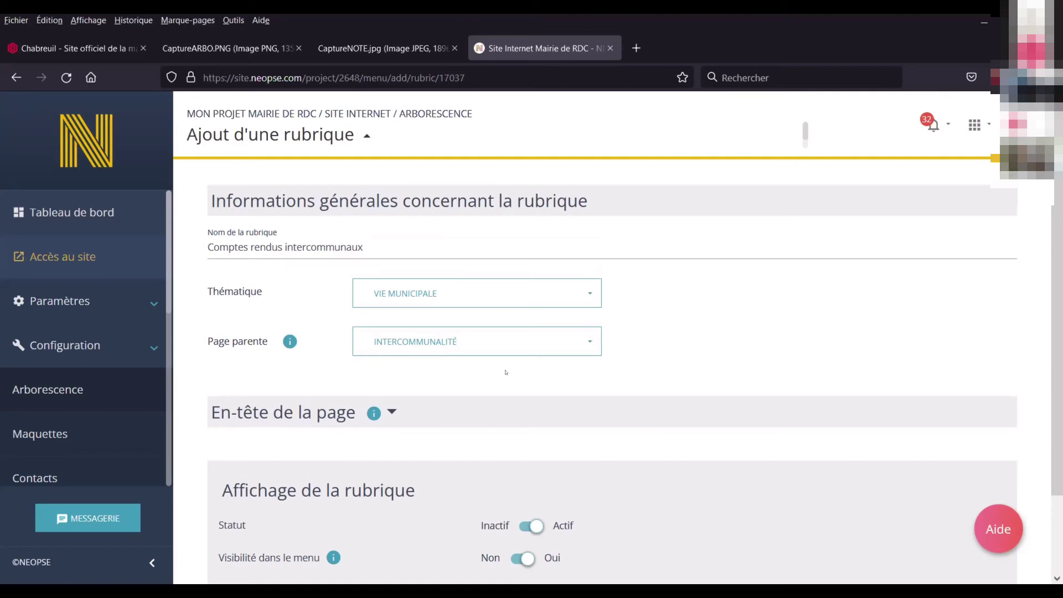
{"action": "scroll", "coordinate": [737, 418], "scroll_direction": "down", "scroll_amount": 2}
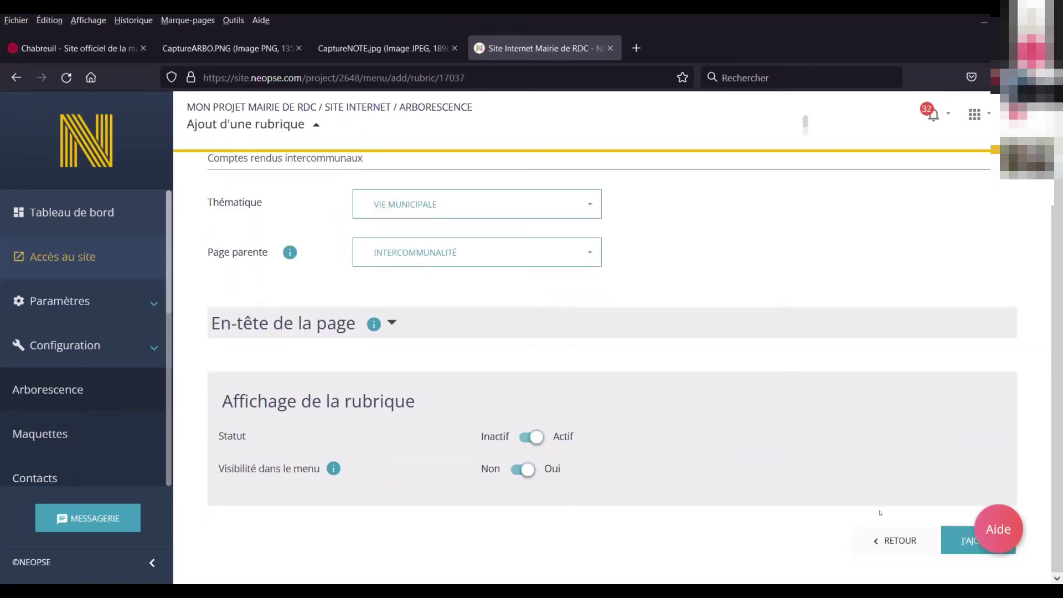
{"action": "left_click", "coordinate": [957, 541]}
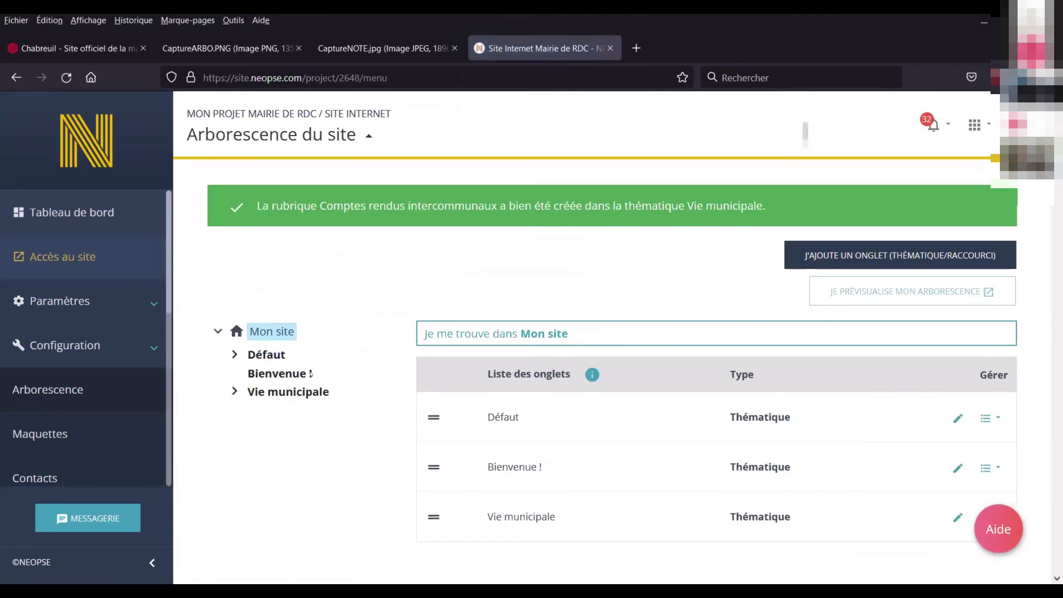
{"action": "left_click", "coordinate": [234, 392]}
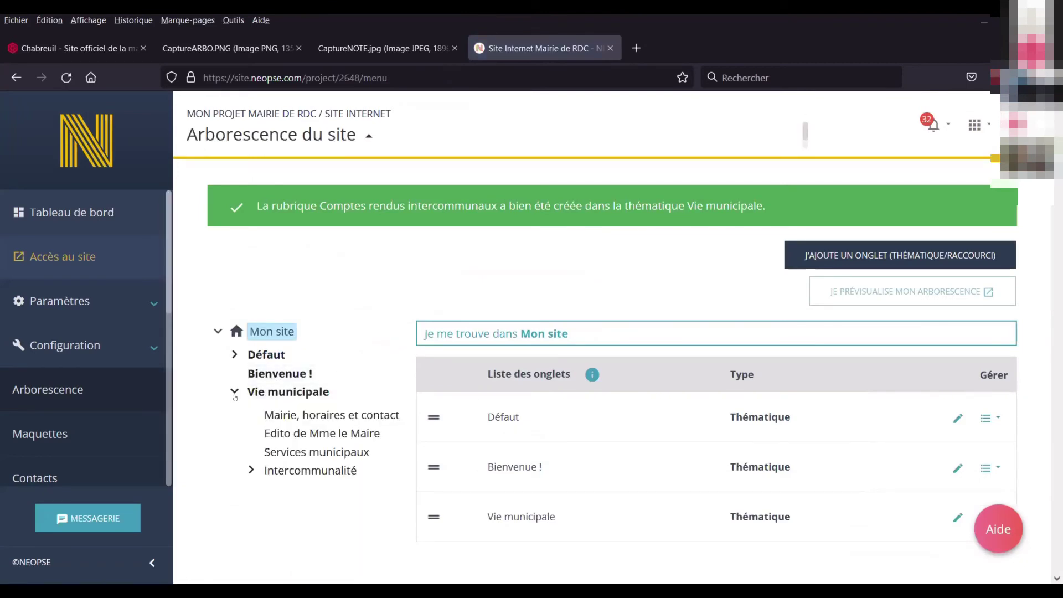
Examine the page nested under Intercommunalité, the modules in Défaut against the menu plan, and the pages attached to Vie municipale
{"action": "left_click", "coordinate": [251, 470]}
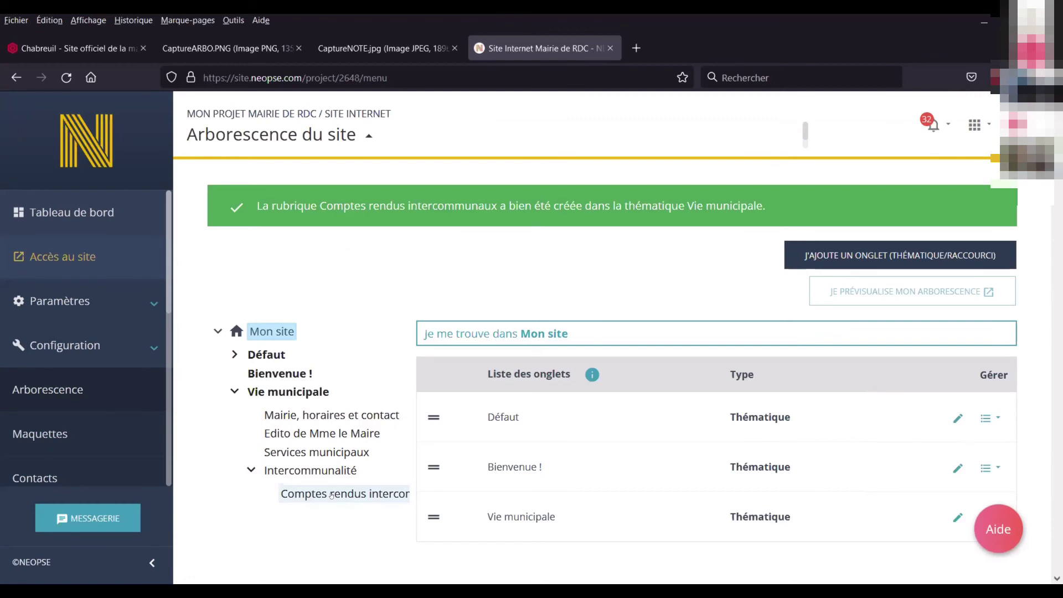
{"action": "left_click", "coordinate": [264, 355]}
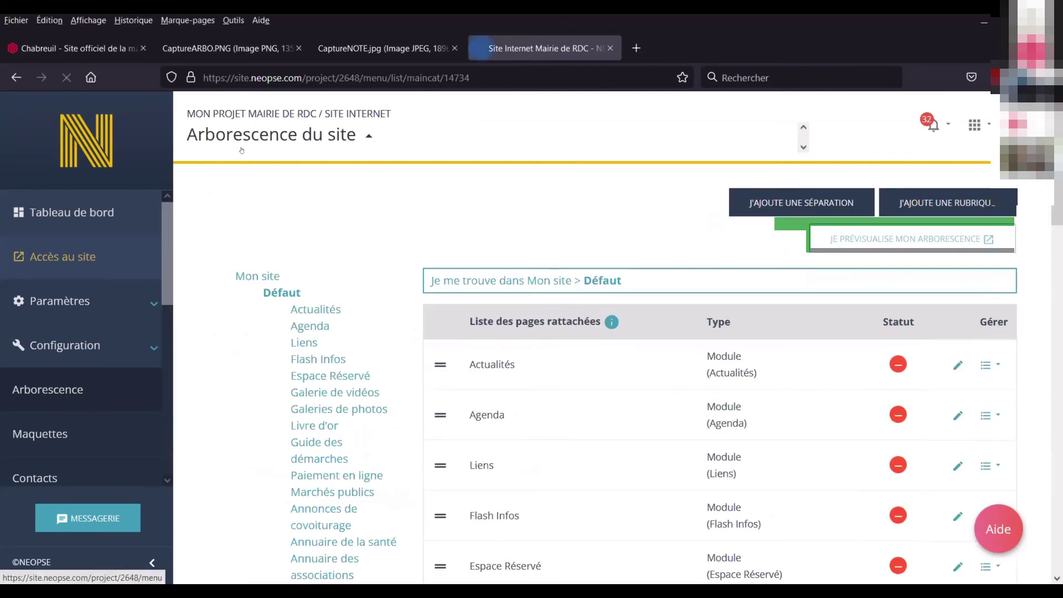
{"action": "left_click", "coordinate": [297, 52]}
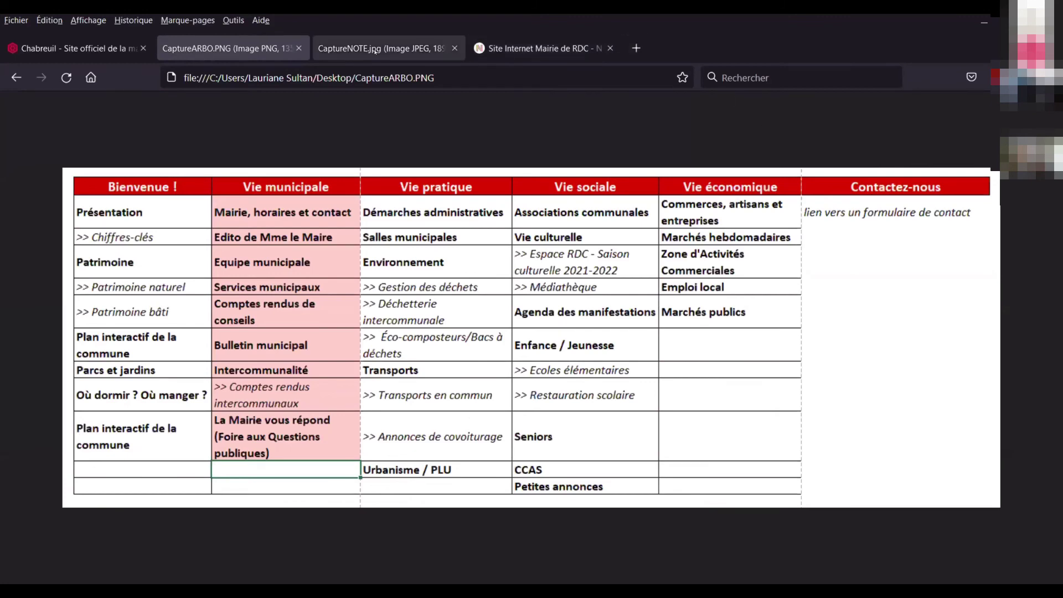
{"action": "left_click", "coordinate": [392, 49]}
{"action": "left_click", "coordinate": [545, 48]}
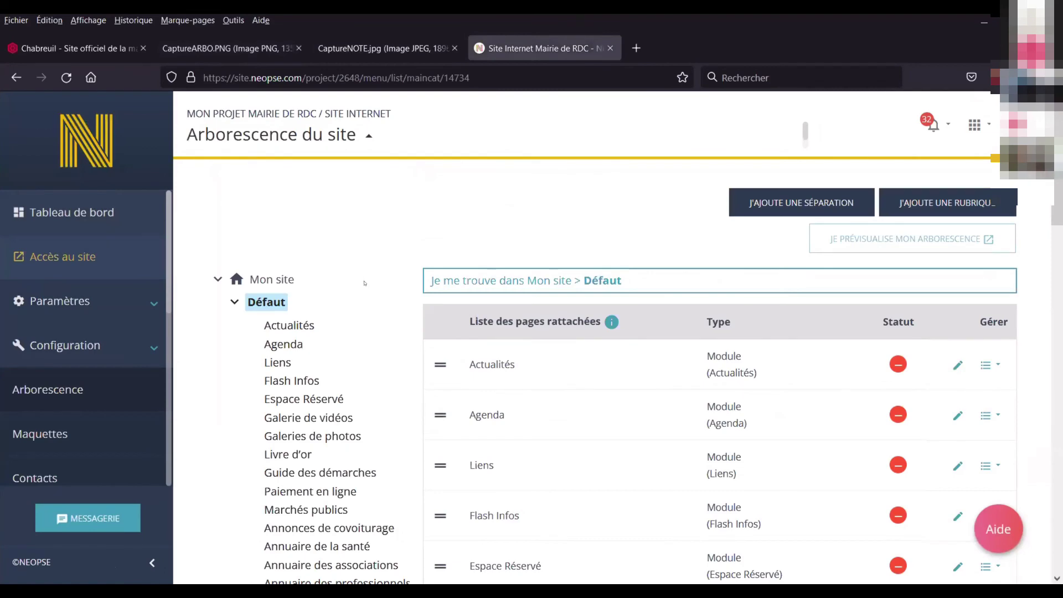
{"action": "scroll", "coordinate": [393, 337], "scroll_direction": "down", "scroll_amount": 15}
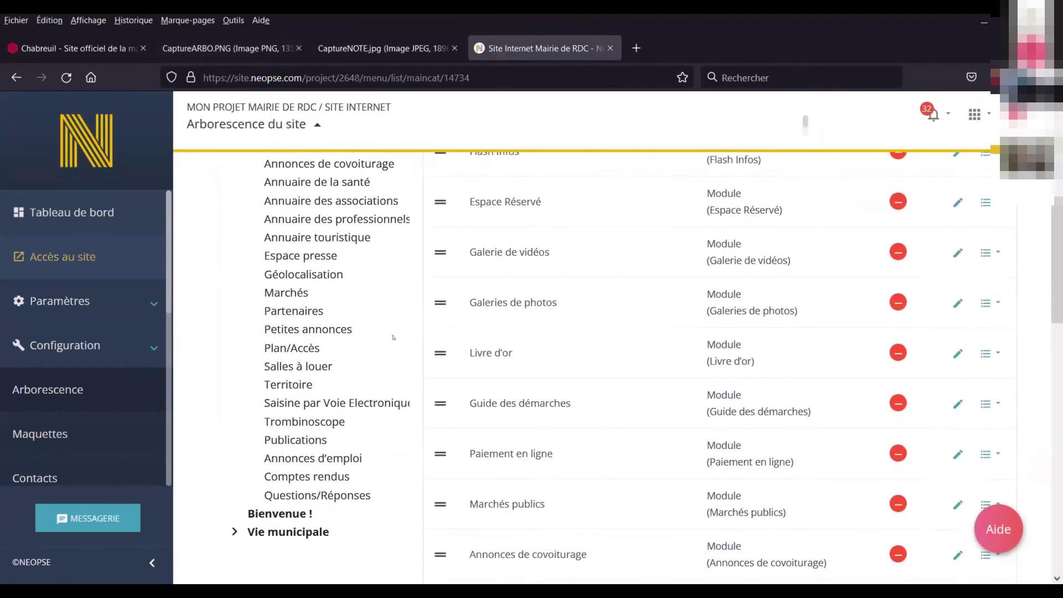
{"action": "scroll", "coordinate": [338, 258], "scroll_direction": "up", "scroll_amount": 2}
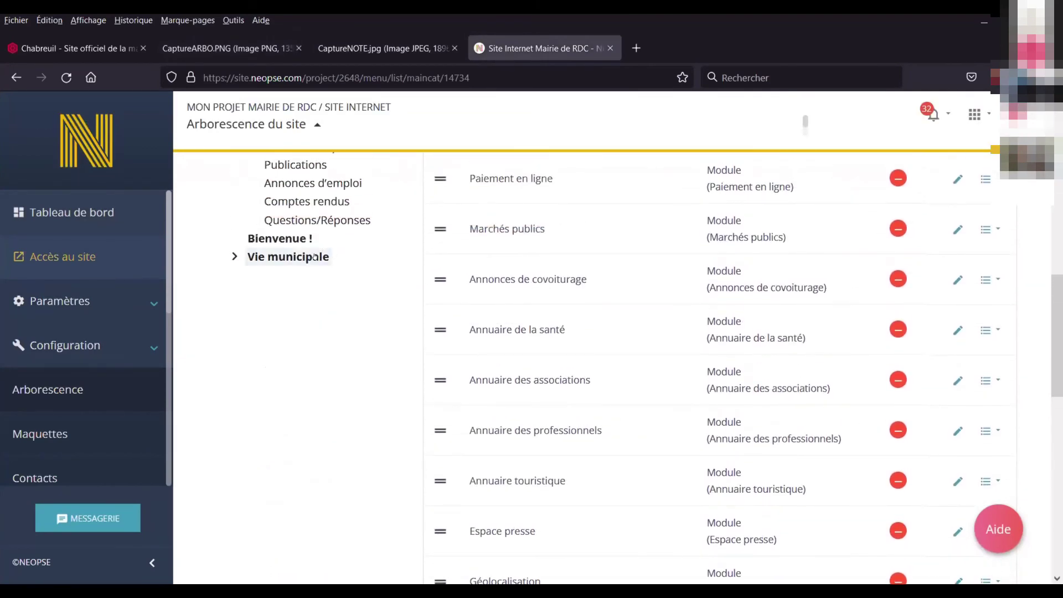
{"action": "left_click", "coordinate": [314, 254]}
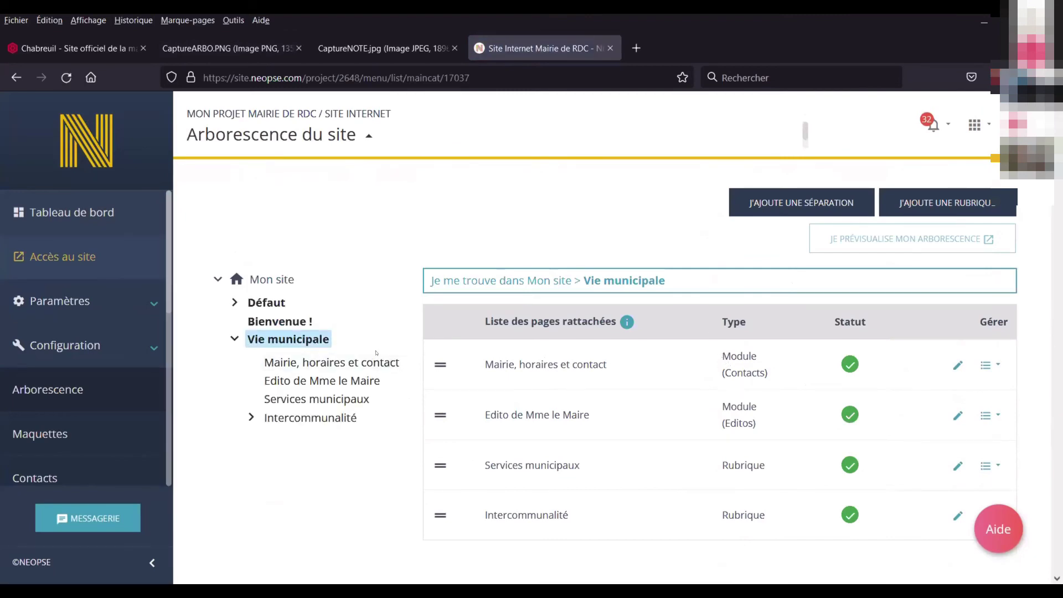
Start a new tab of type Raccourci at the Mon site level and name it "Contactez-nous !"
{"action": "left_click", "coordinate": [263, 283]}
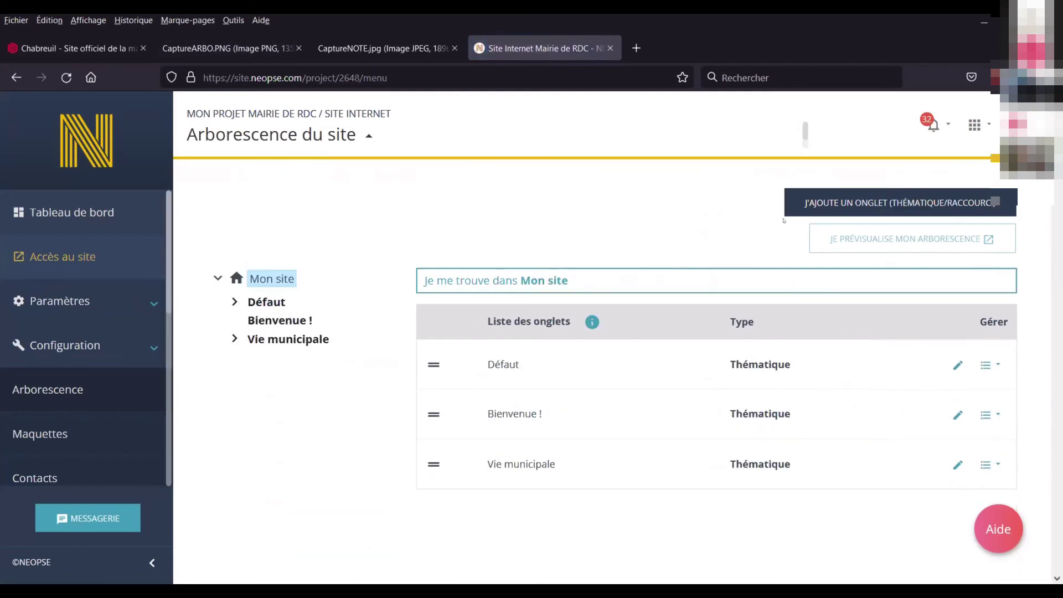
{"action": "left_click", "coordinate": [829, 204]}
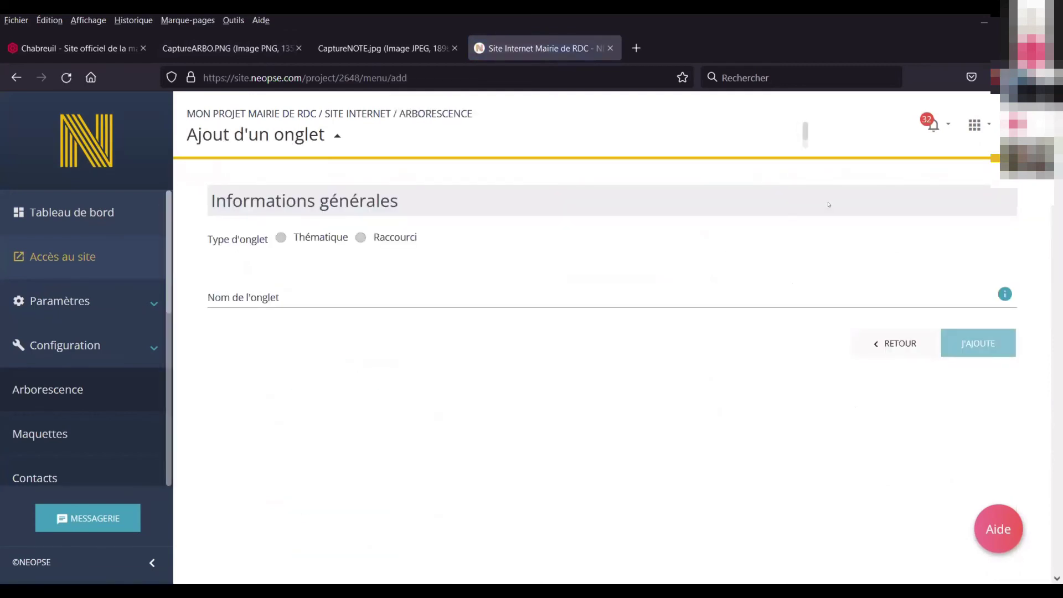
{"action": "left_click", "coordinate": [362, 239]}
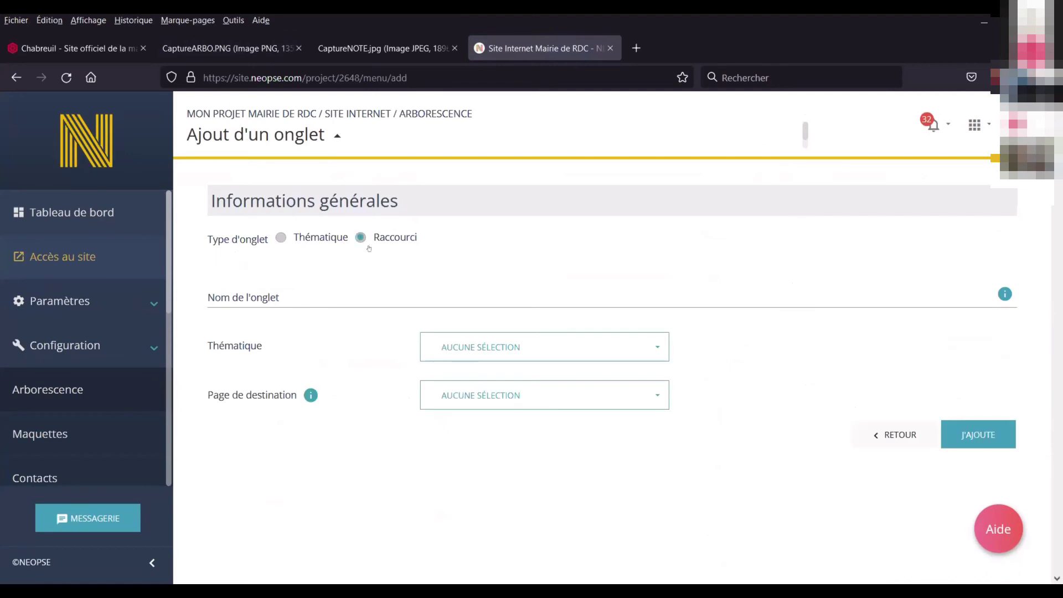
{"action": "left_click", "coordinate": [317, 292]}
{"action": "type", "text": "Contact d"}
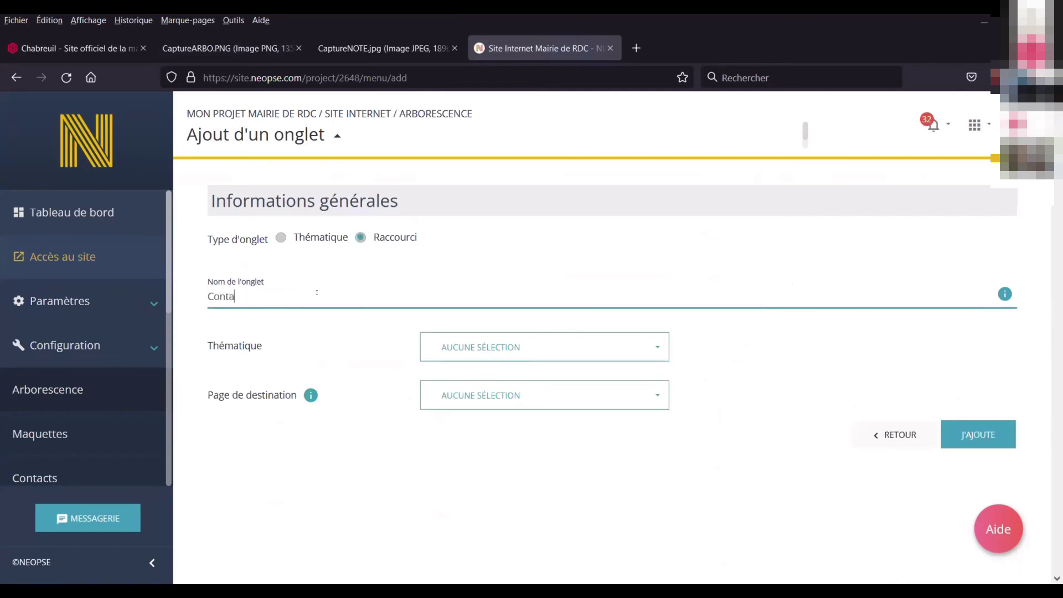
{"action": "key", "text": "BackSpace"}
{"action": "key", "text": "BackSpace"}
{"action": "key", "text": "BackSpace"}
{"action": "type", "text": "e"}
{"action": "key", "text": "BackSpace"}
{"action": "type", "text": "tez-nous !"}
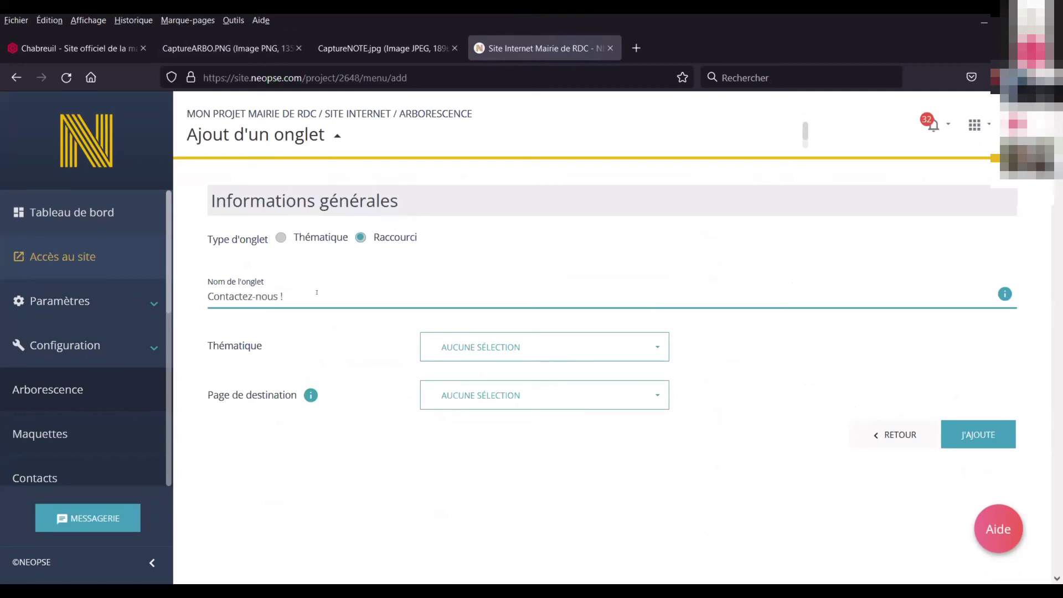
Link the shortcut to the Mairie, horaires et contact page in the Vie municipale thématique and add the tab
{"action": "left_click", "coordinate": [453, 346]}
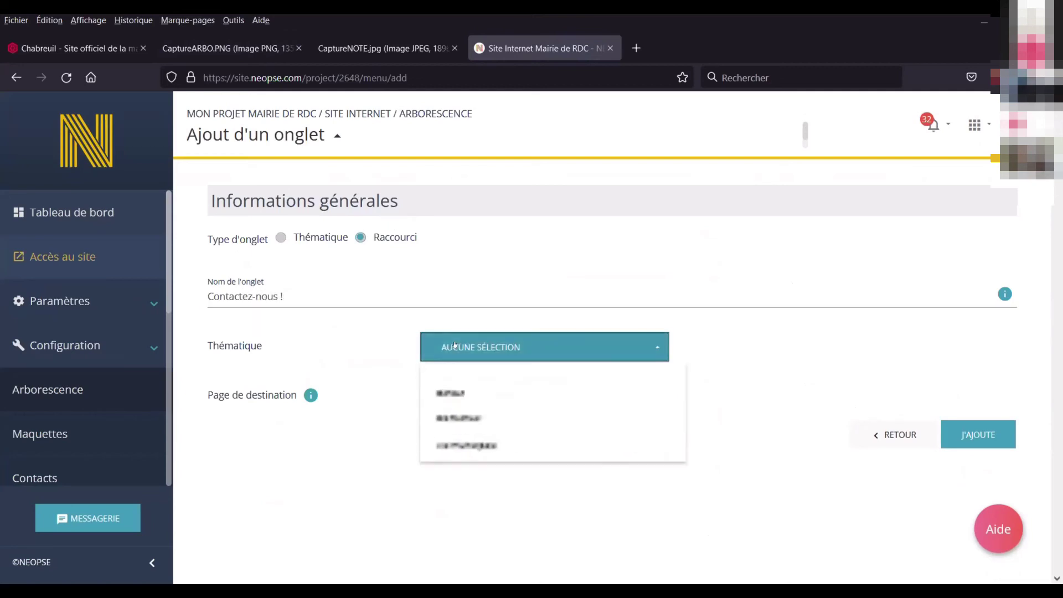
{"action": "left_click", "coordinate": [465, 446]}
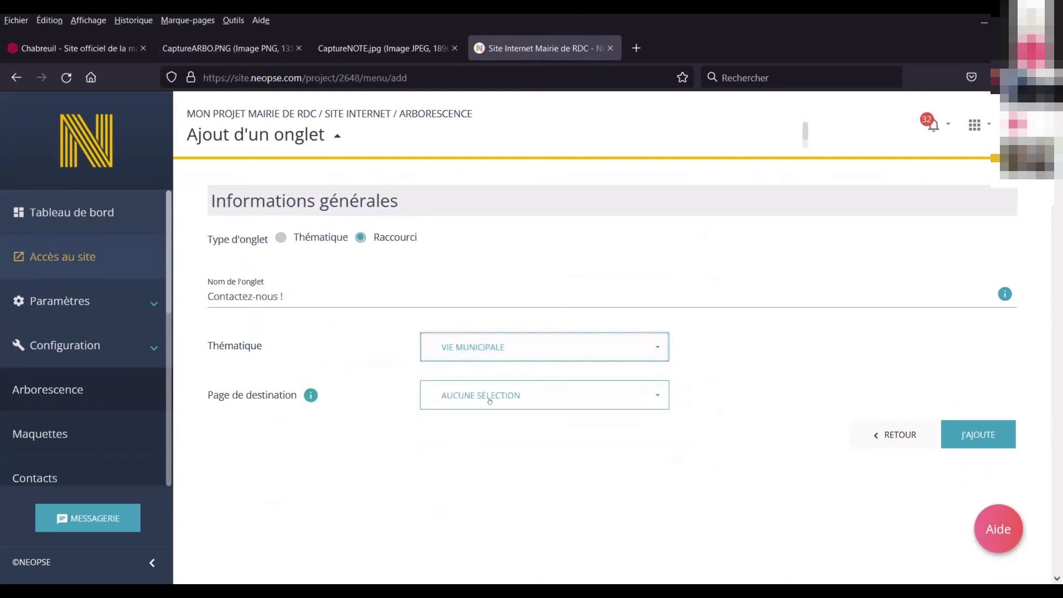
{"action": "left_click", "coordinate": [497, 396]}
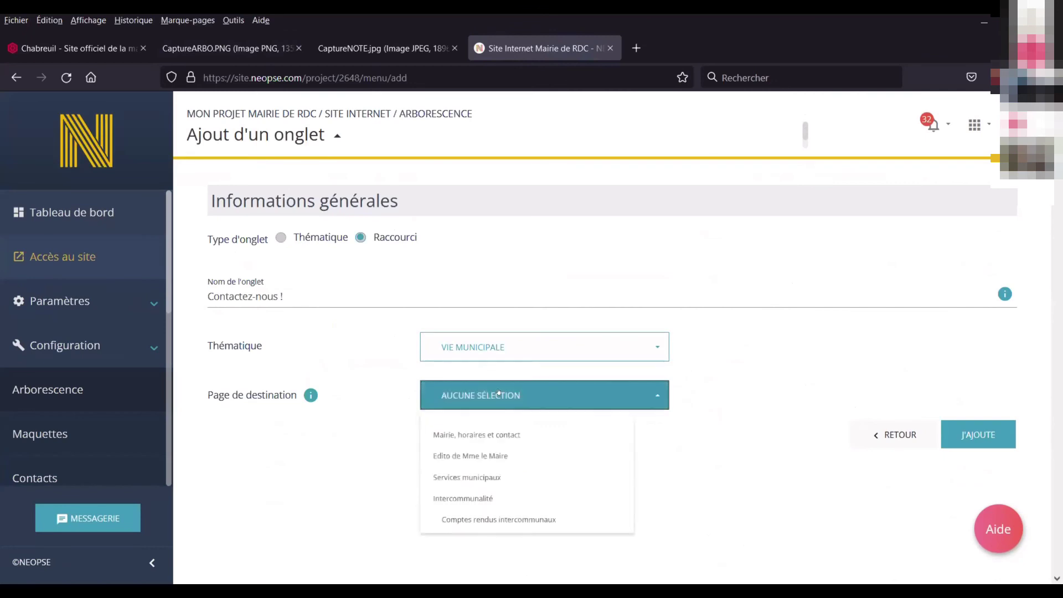
{"action": "left_click", "coordinate": [493, 441]}
{"action": "left_click", "coordinate": [959, 441]}
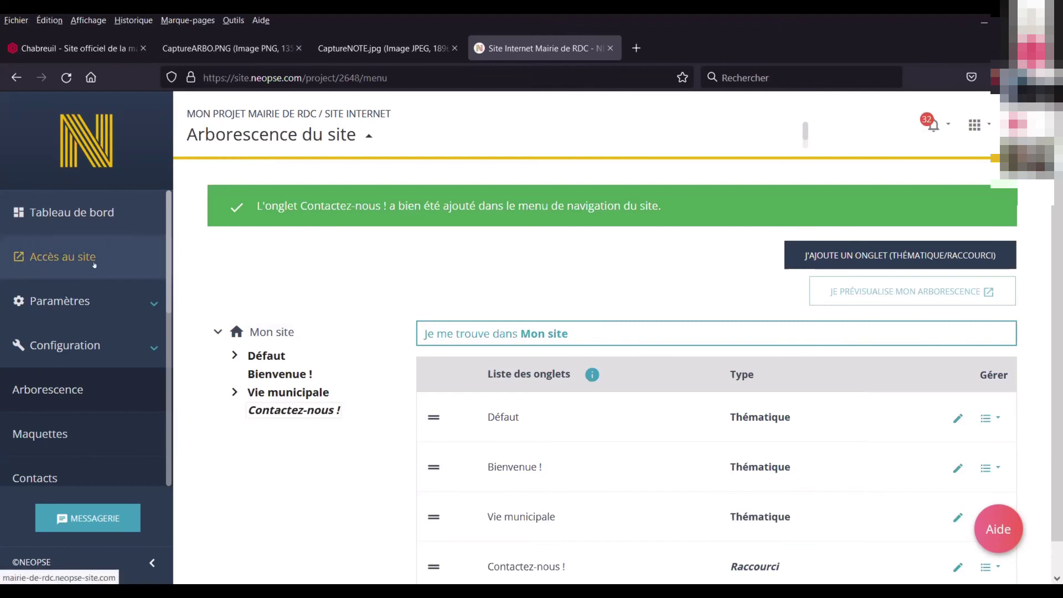
Open the public Mairie de RDC site, dismiss the opening-hours notice, and check the Vie municipale menu, Intercommunalité page and Contactez-nous ! tab
{"action": "left_click", "coordinate": [76, 257]}
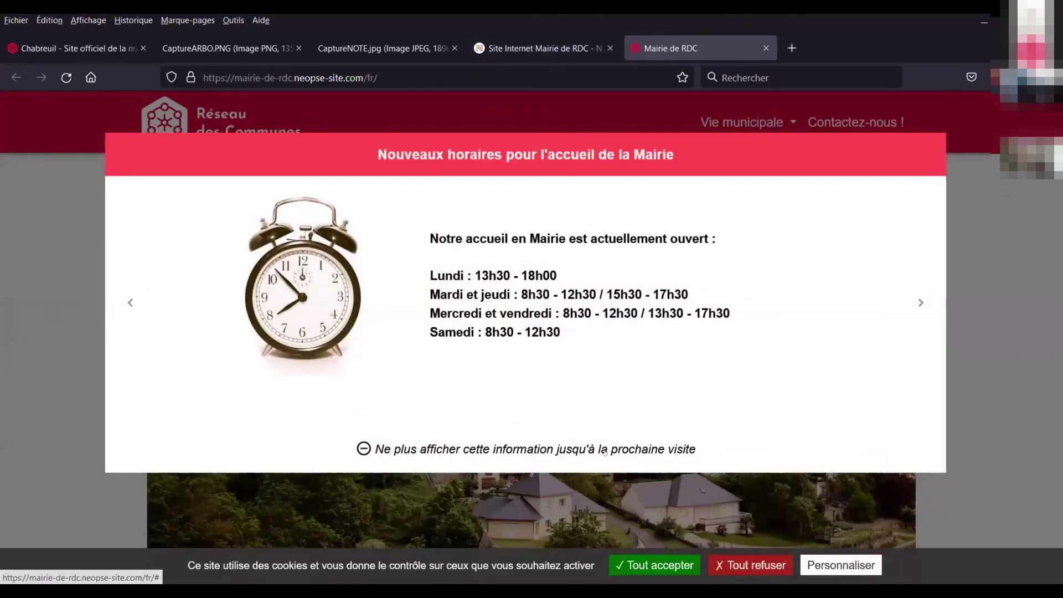
{"action": "left_click", "coordinate": [605, 450]}
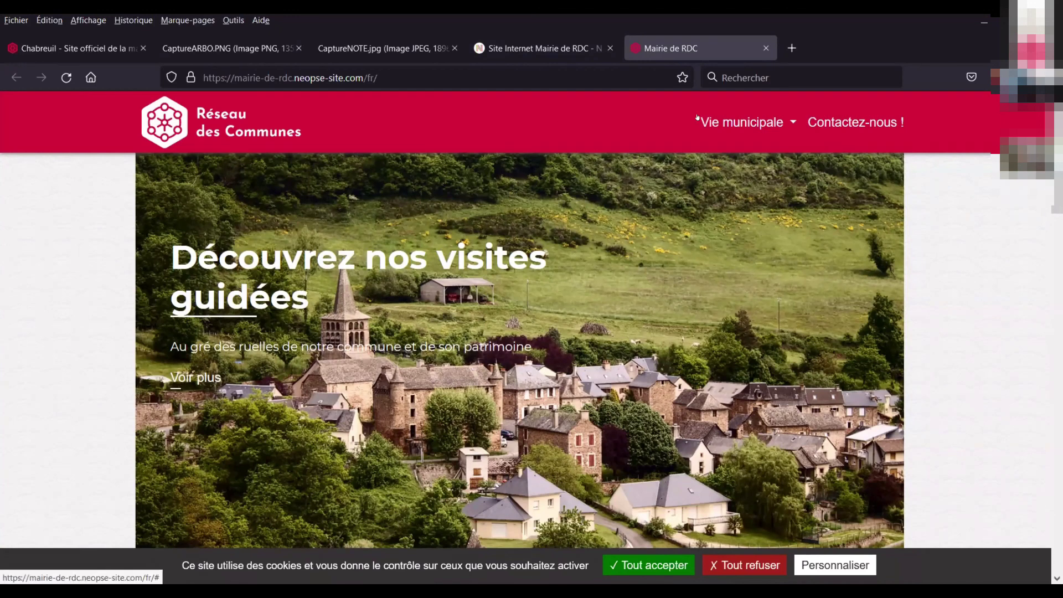
{"action": "left_click", "coordinate": [714, 119]}
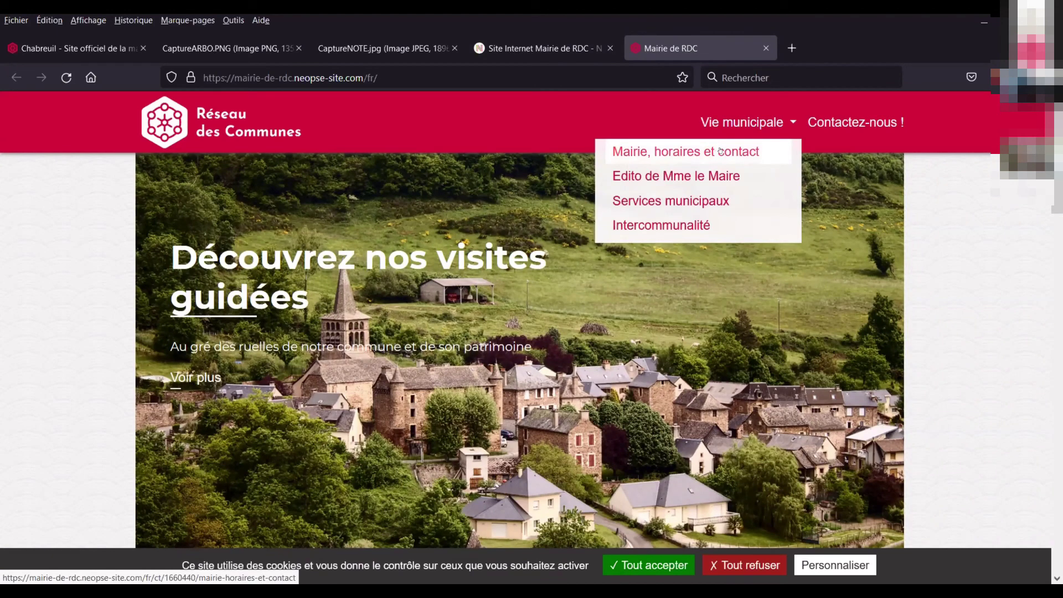
{"action": "left_click", "coordinate": [723, 223]}
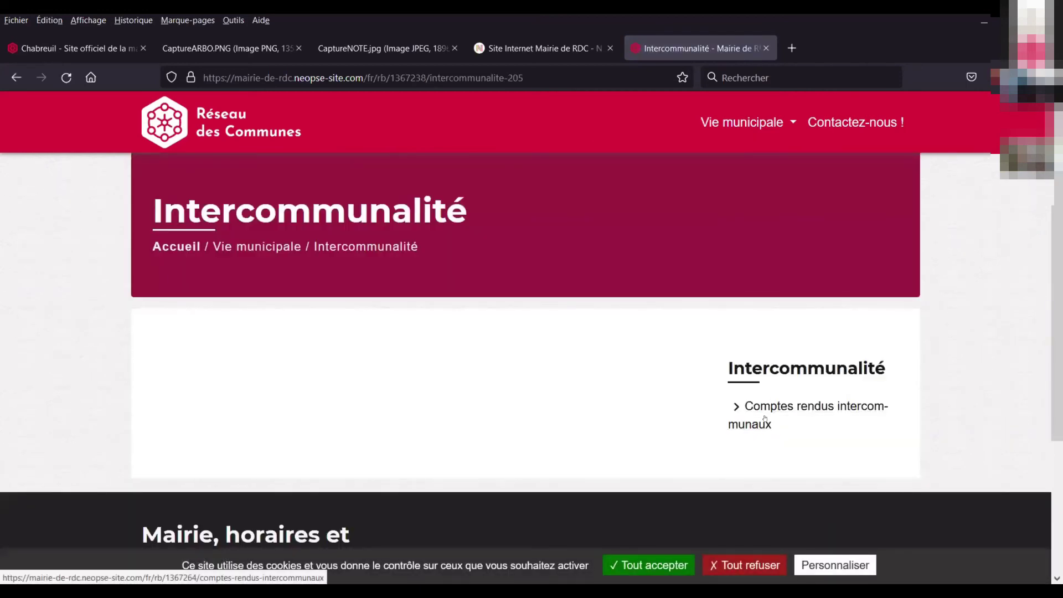
{"action": "left_click", "coordinate": [827, 124]}
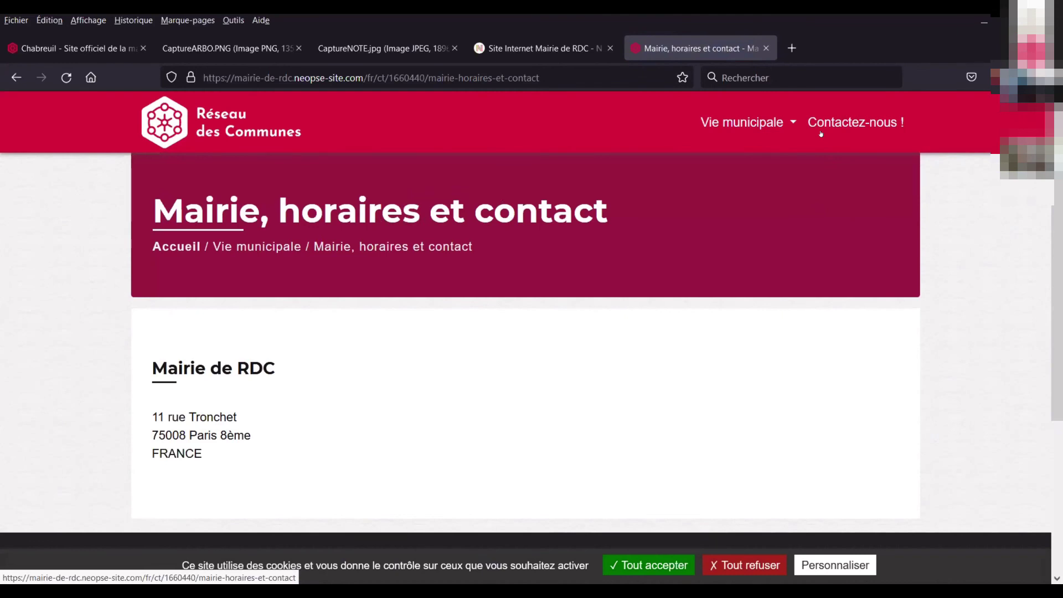
Return to the NEOPSE site tree and review the CaptureARBO menu plan and the CaptureNOTE image
{"action": "left_click", "coordinate": [534, 47]}
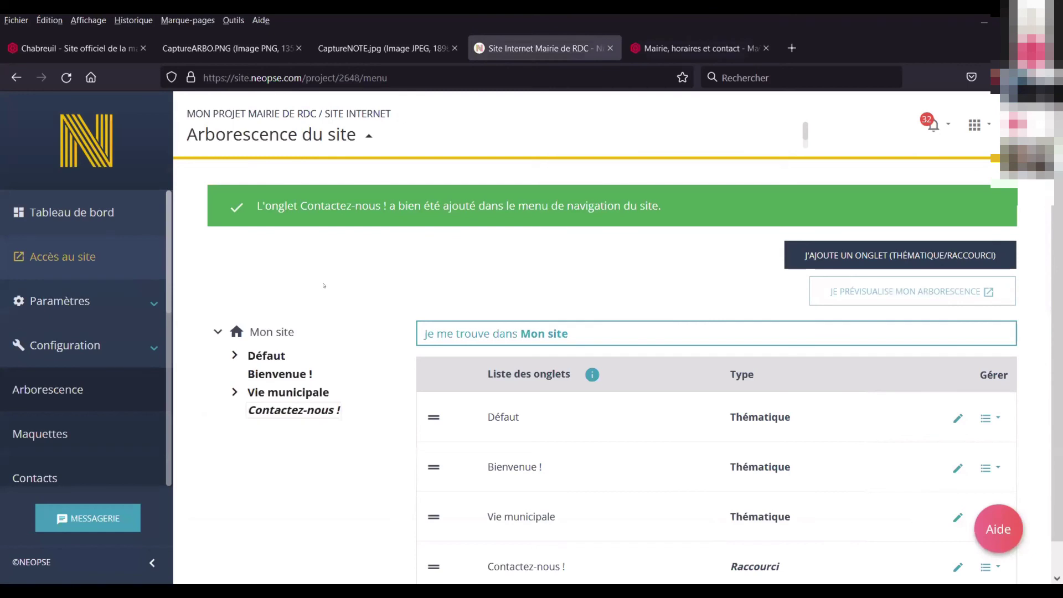
{"action": "left_click", "coordinate": [230, 39]}
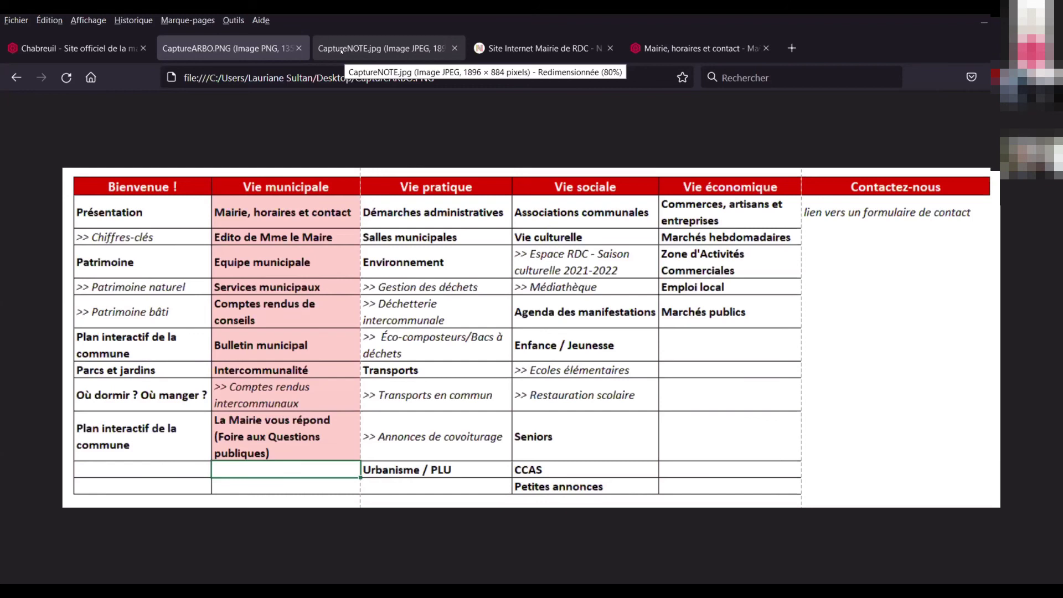
{"action": "left_click", "coordinate": [342, 50]}
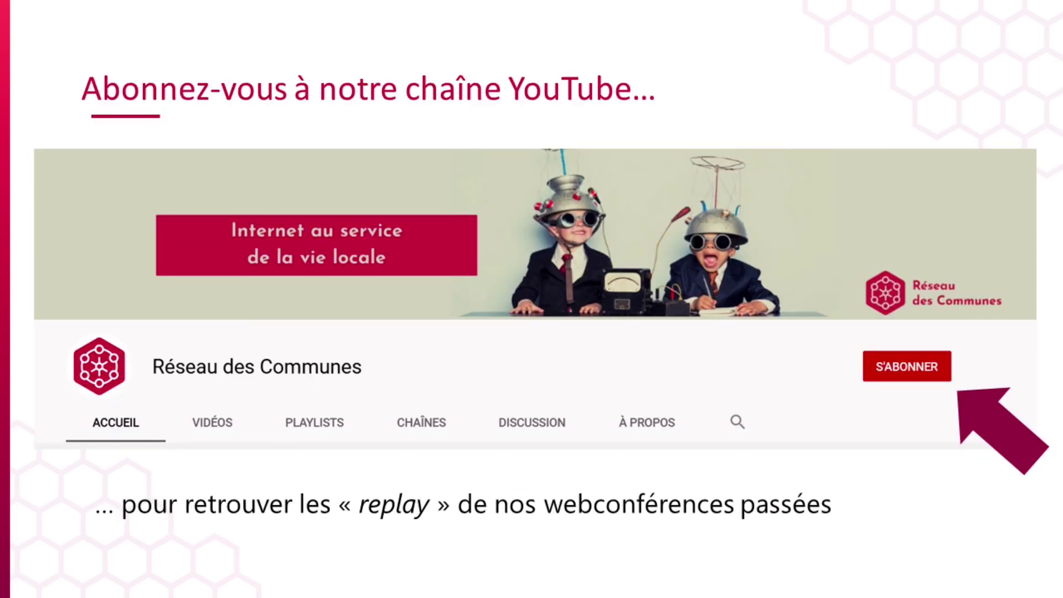
{"action": "key", "text": "Right"}
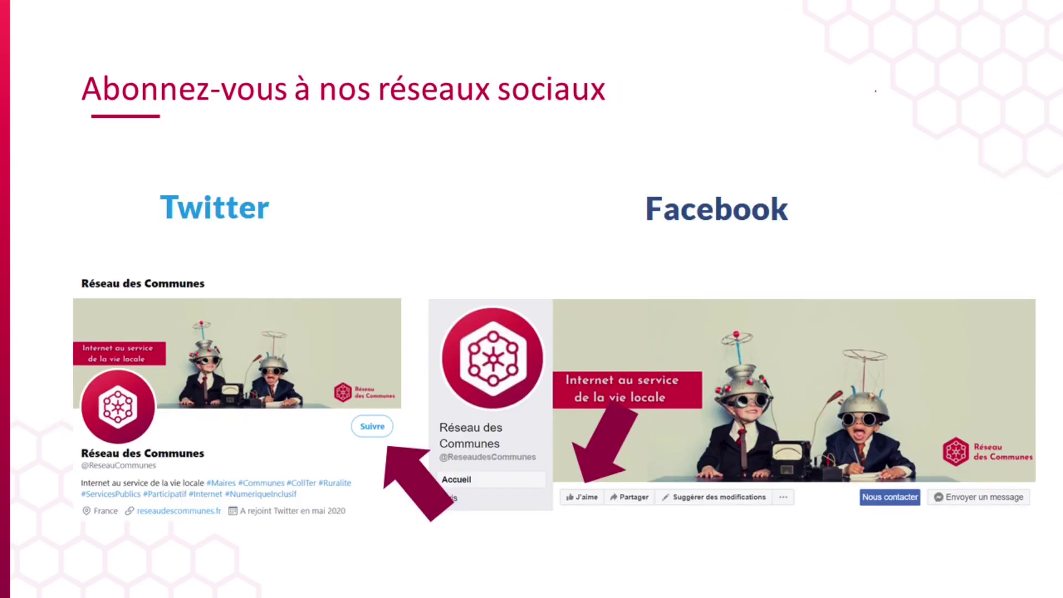
{"action": "key", "text": "Right"}
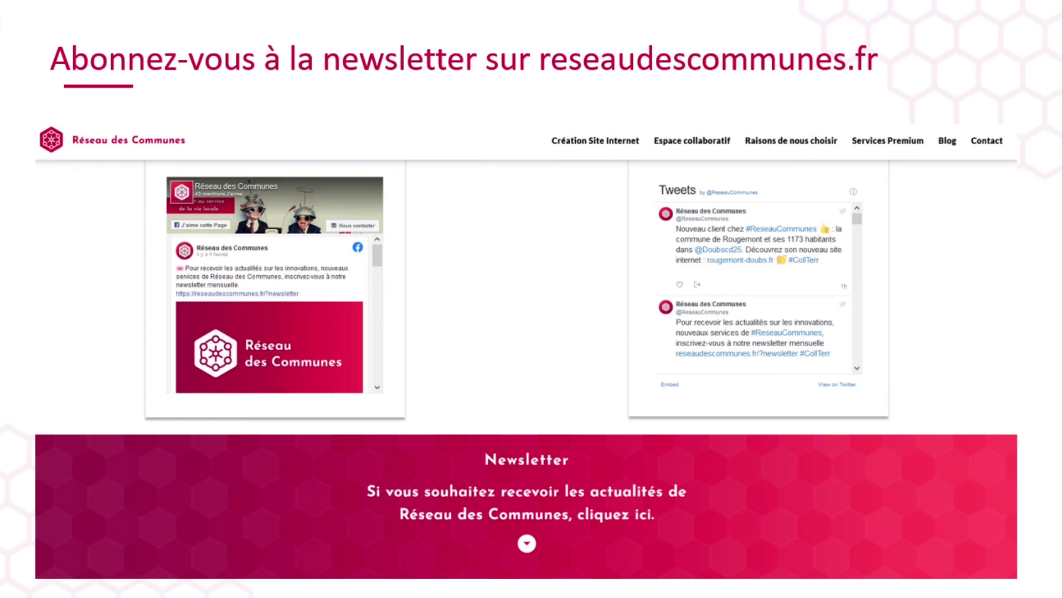